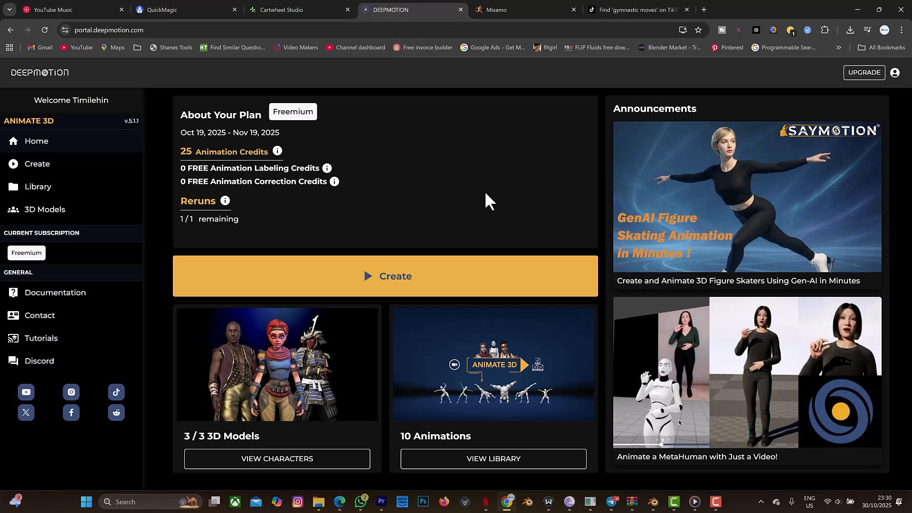
# Step: Play the backflip reference clip in Media Player and bring the Blender scene with the three characters into view
pyautogui.click(692, 503)
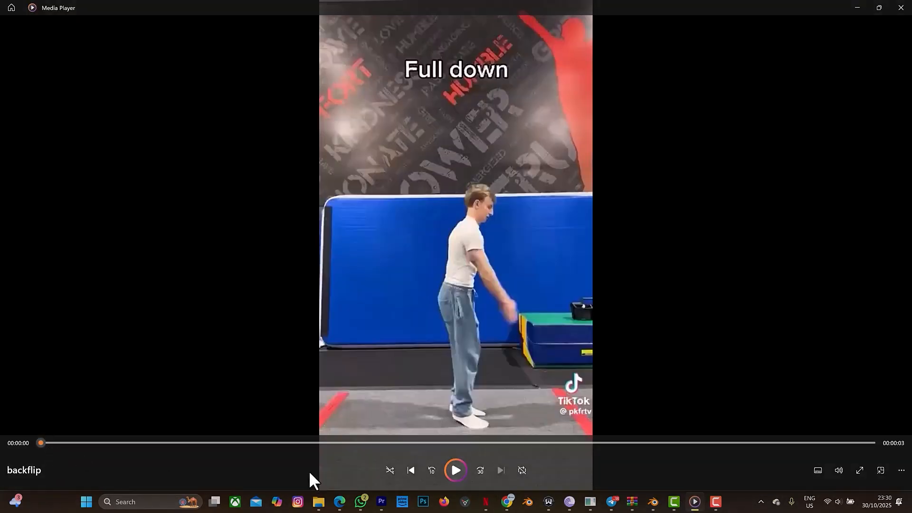
pyautogui.click(457, 472)
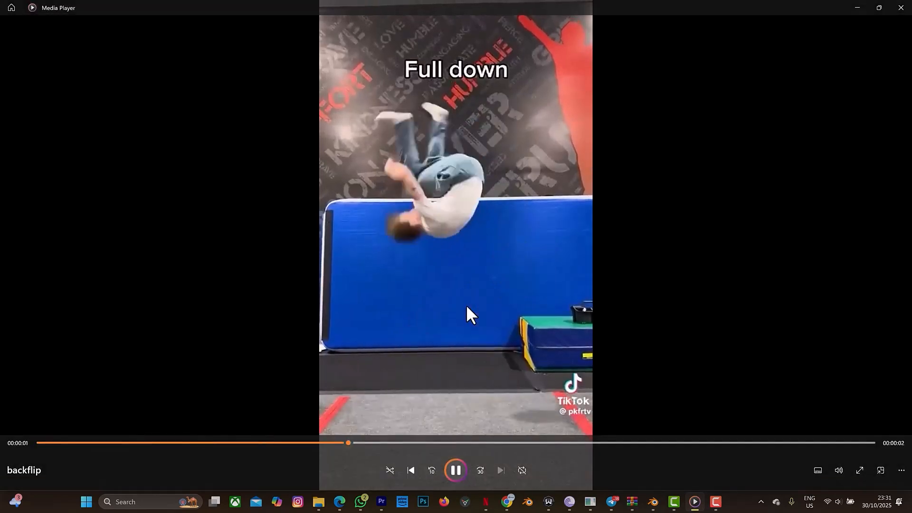
pyautogui.click(454, 475)
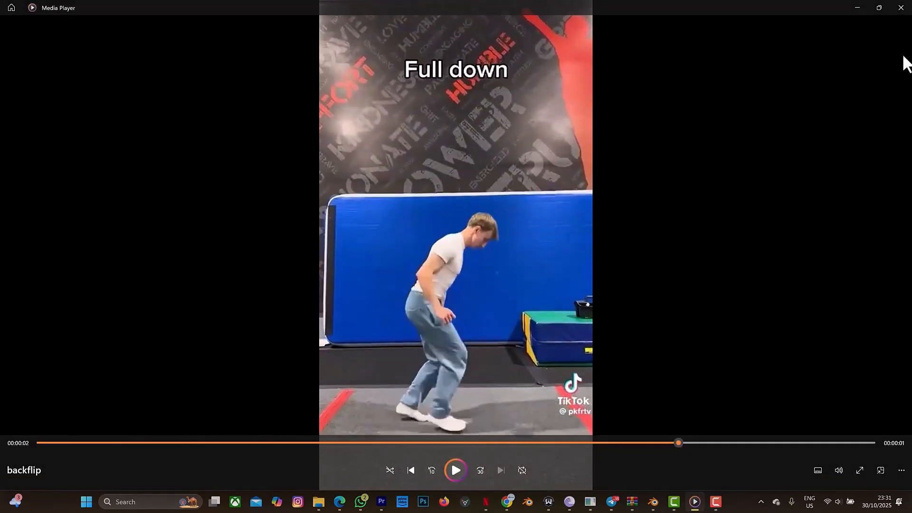
pyautogui.click(857, 8)
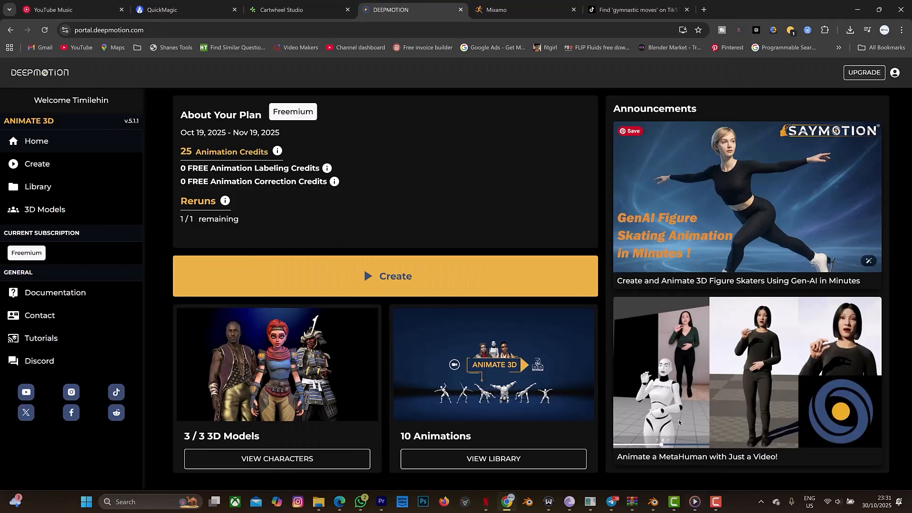
pyautogui.click(858, 9)
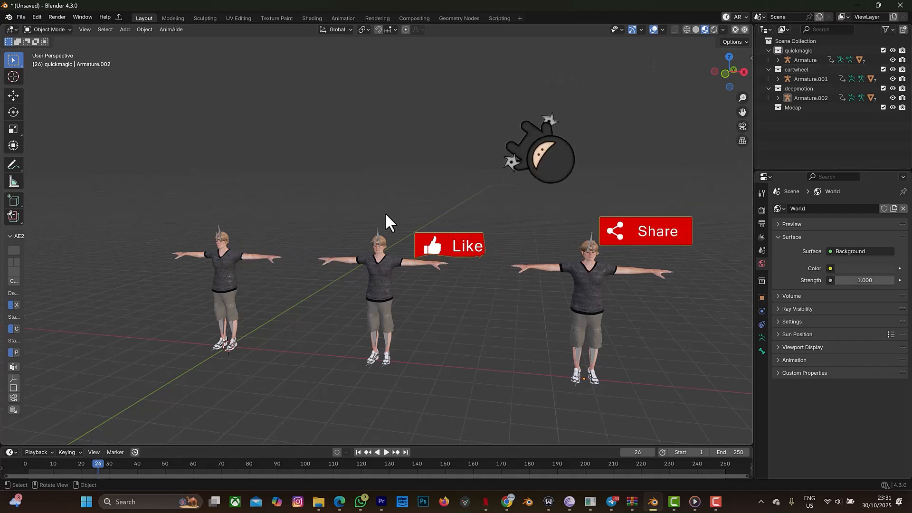
# Step: Switch to QuickMagic in the browser and import the backflip video from Downloads
pyautogui.click(507, 502)
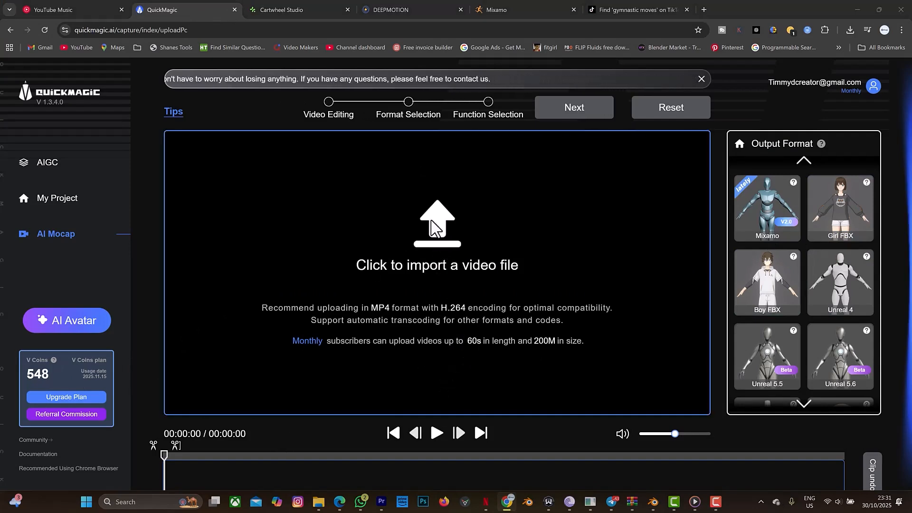
pyautogui.click(437, 235)
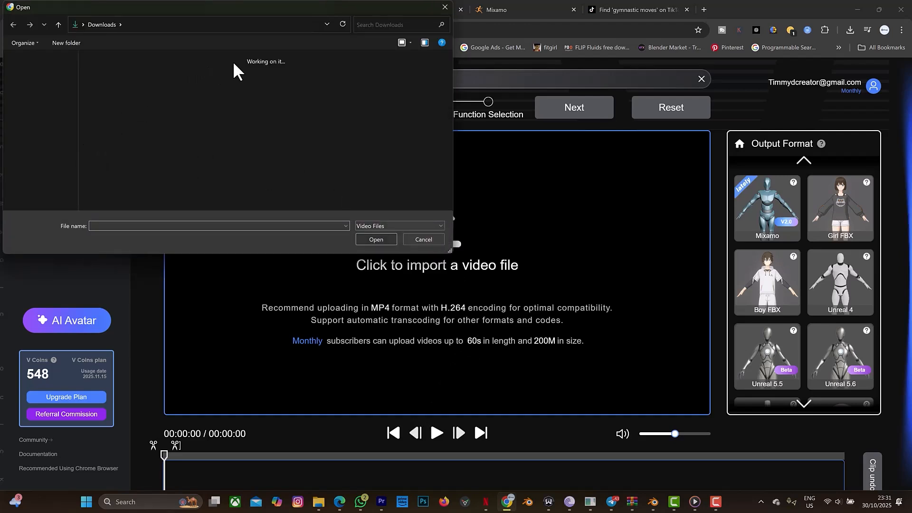
pyautogui.click(114, 100)
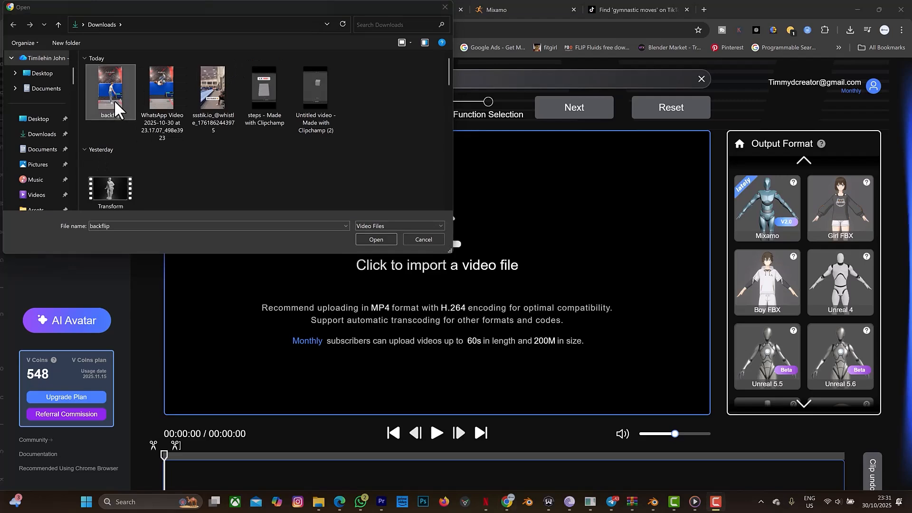
pyautogui.click(380, 240)
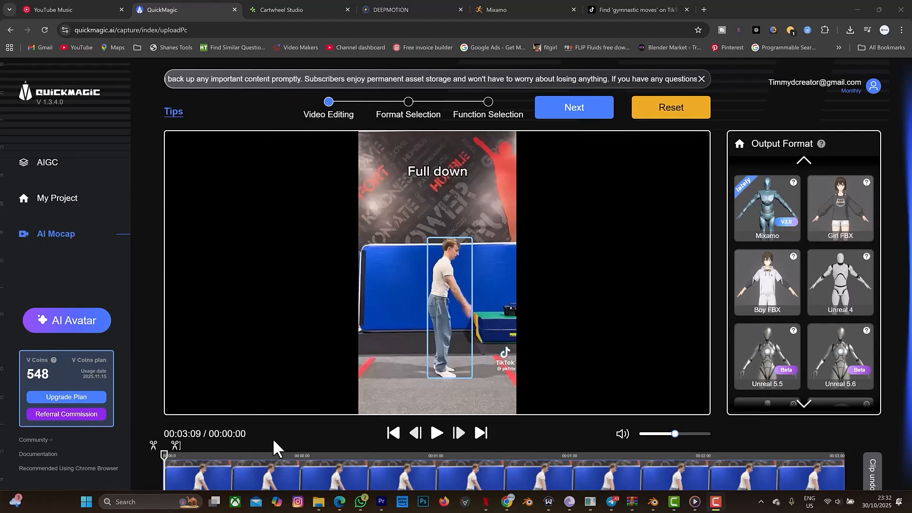
# Step: Assign the Mixamo output format to the person in the video and proceed to the motion generation settings
pyautogui.click(765, 224)
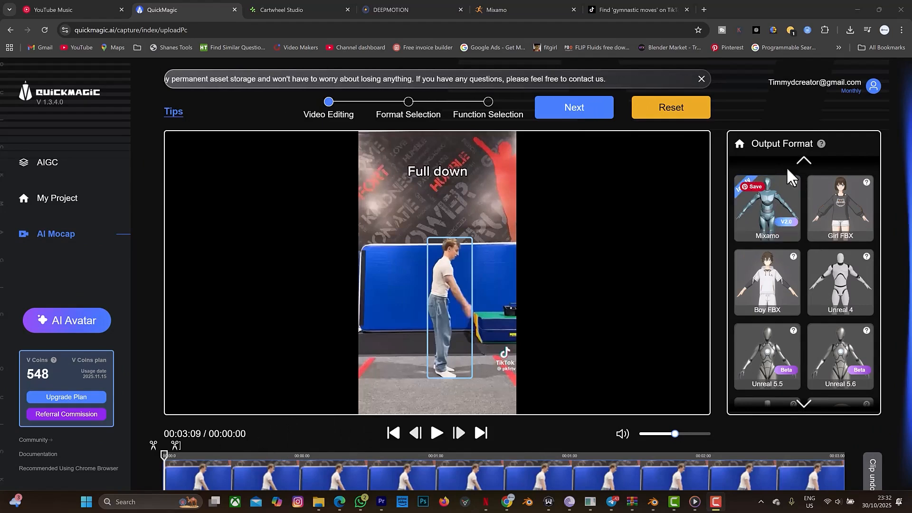
pyautogui.moveTo(769, 216); pyautogui.dragTo(445, 308)
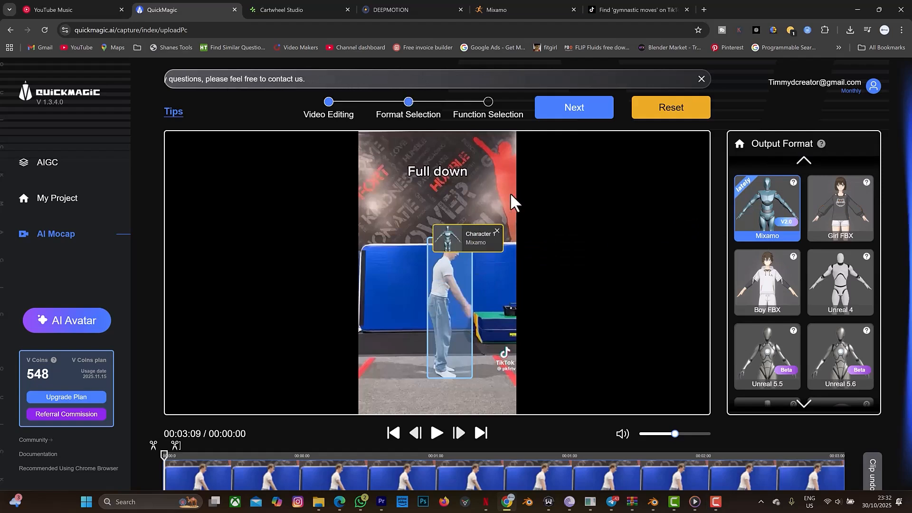
pyautogui.click(573, 109)
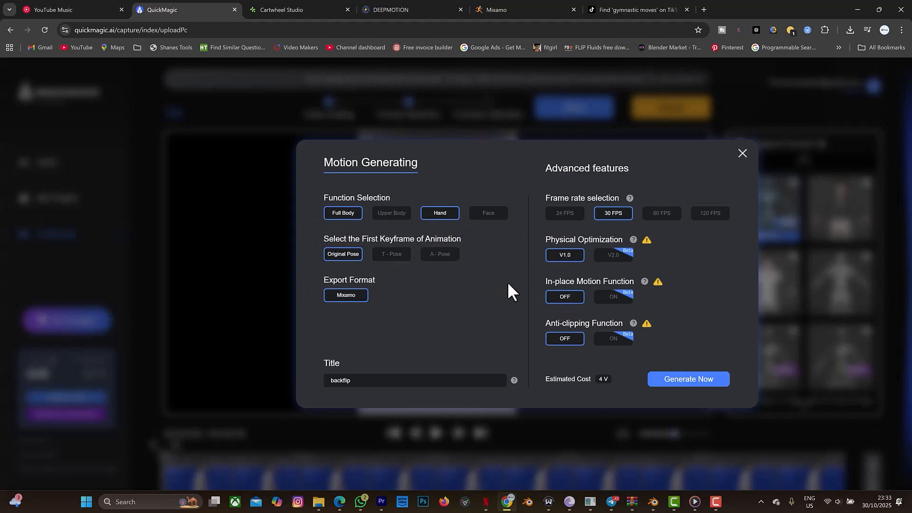
# Step: Generate the motion with Physical Optimization V2.0 and the Anti-clipping Function on
pyautogui.click(612, 259)
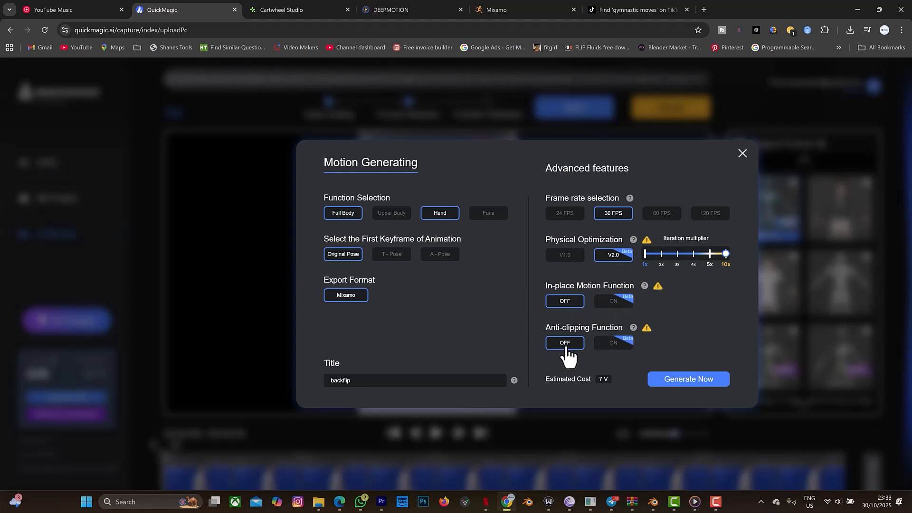
pyautogui.moveTo(646, 329)
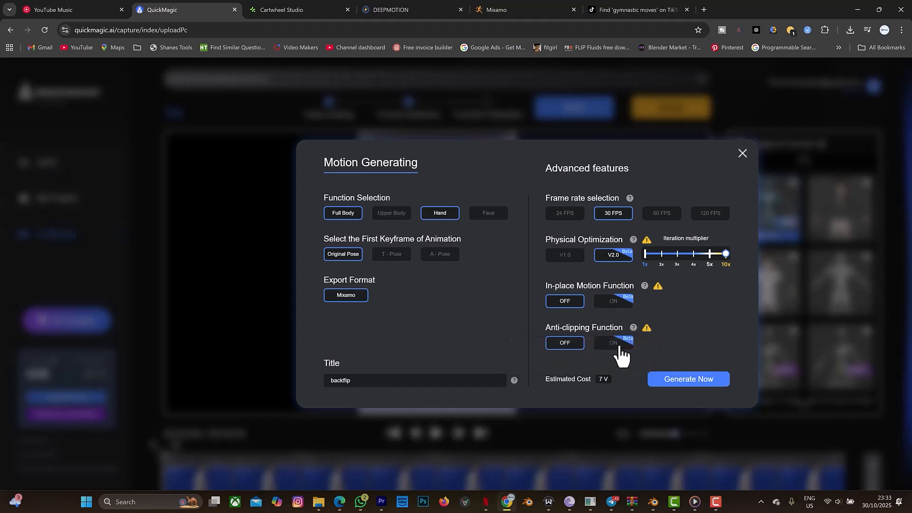
pyautogui.click(622, 345)
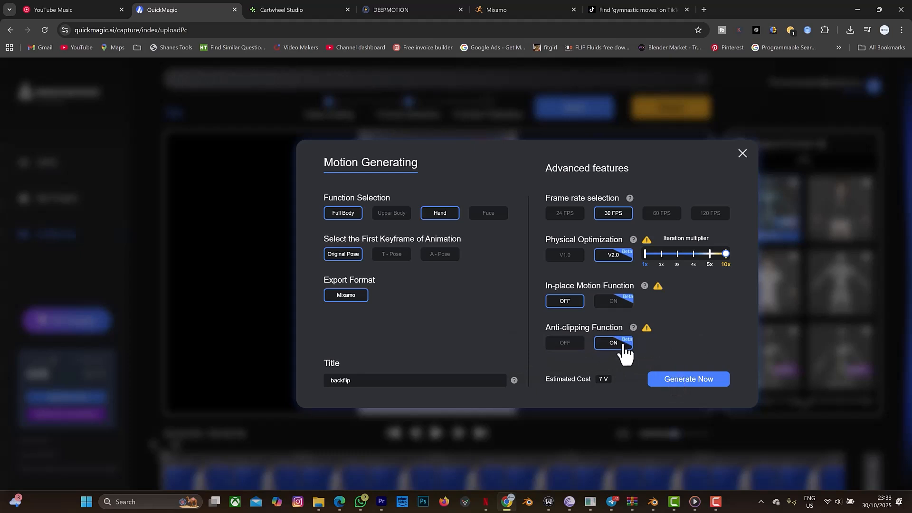
pyautogui.click(678, 381)
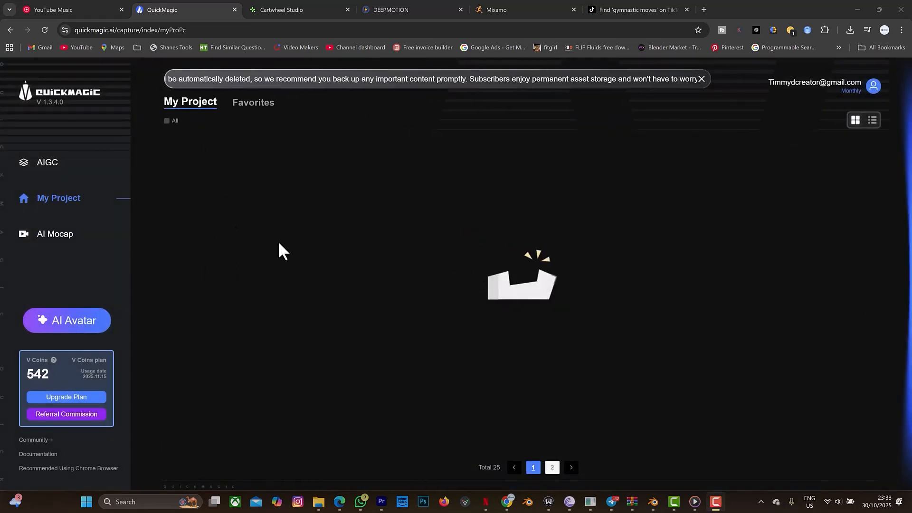
# Step: Switch to Cartwheel Studio and add the backflip video from Downloads as a video-to-animation motion
pyautogui.click(289, 10)
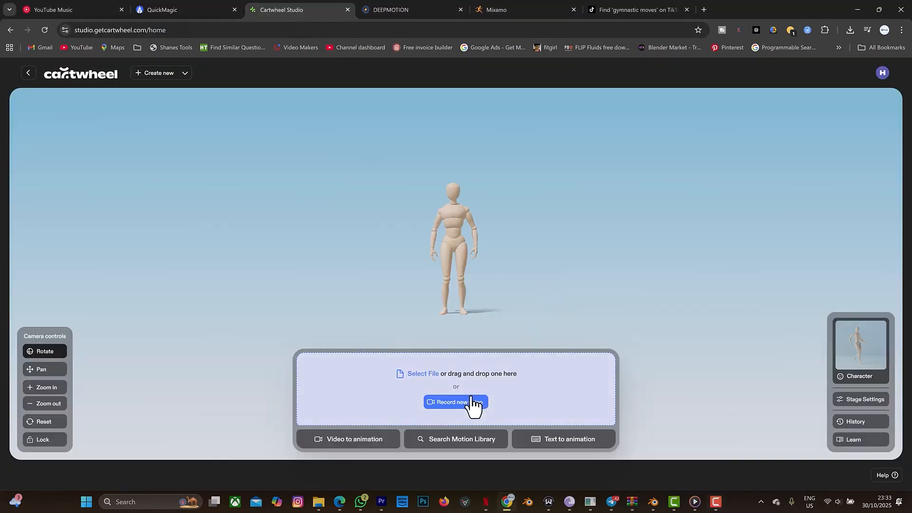
pyautogui.click(460, 407)
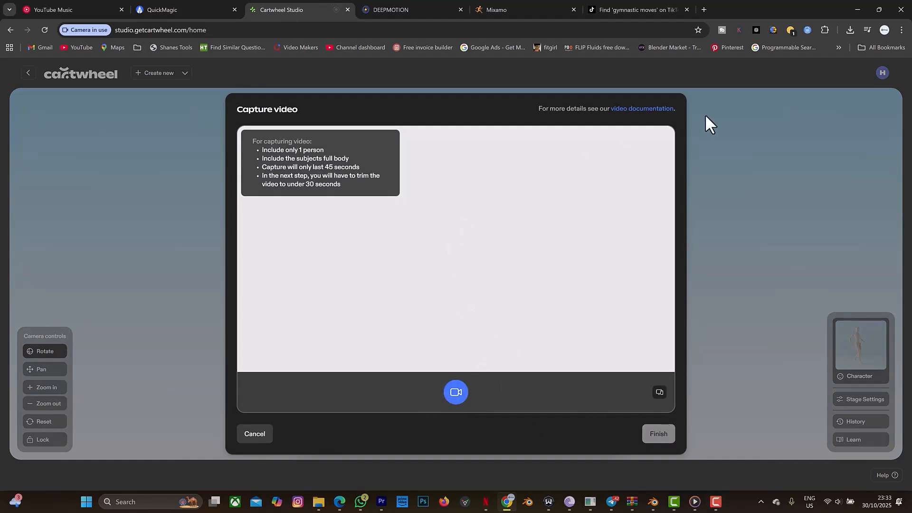
pyautogui.click(249, 435)
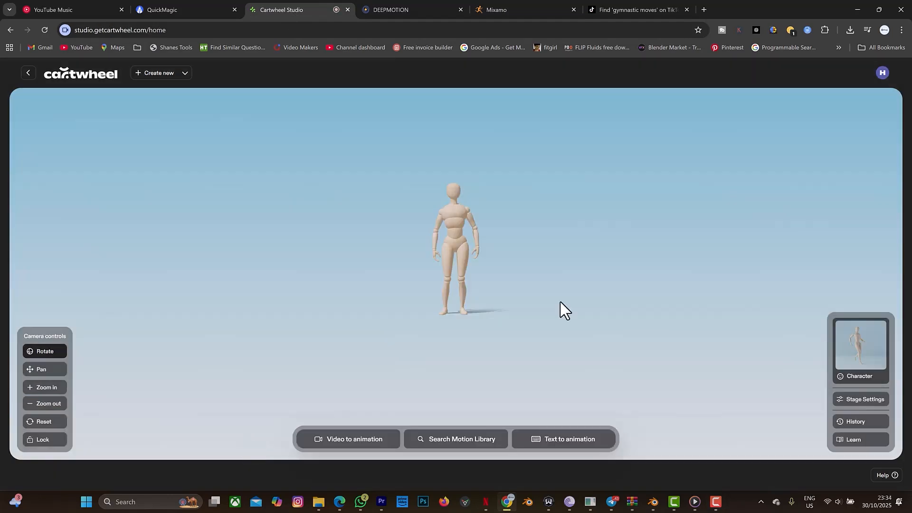
pyautogui.click(373, 442)
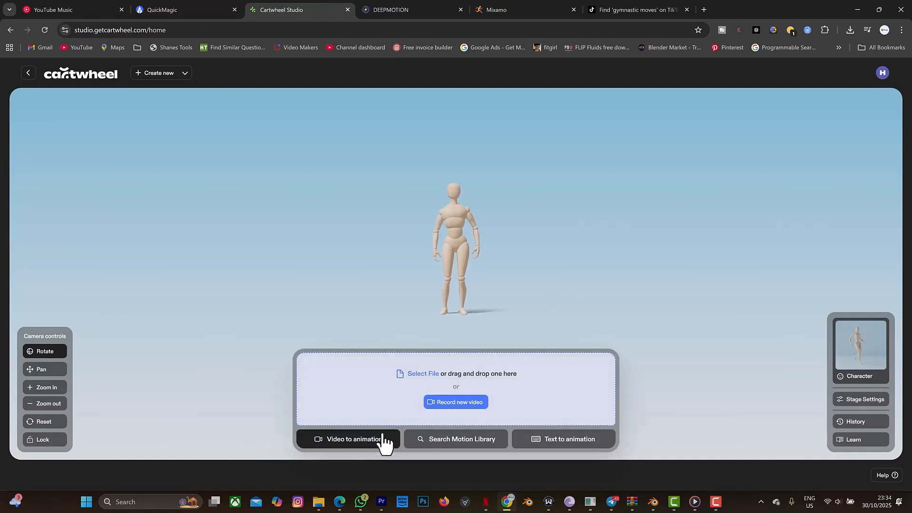
pyautogui.click(426, 374)
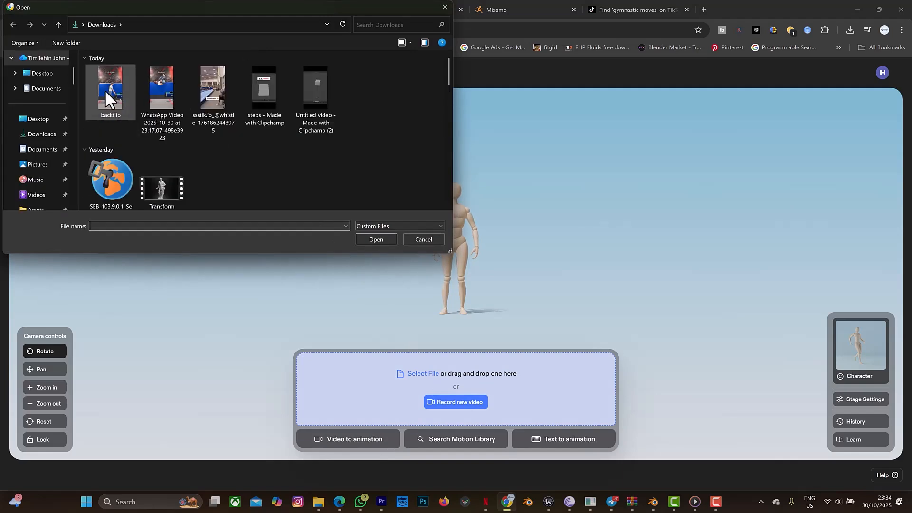
pyautogui.click(104, 90)
pyautogui.click(378, 239)
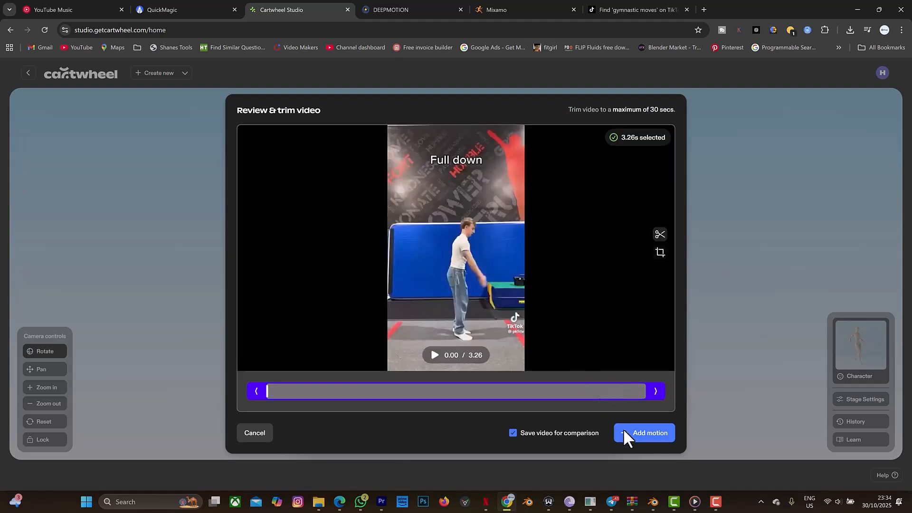
pyautogui.click(634, 439)
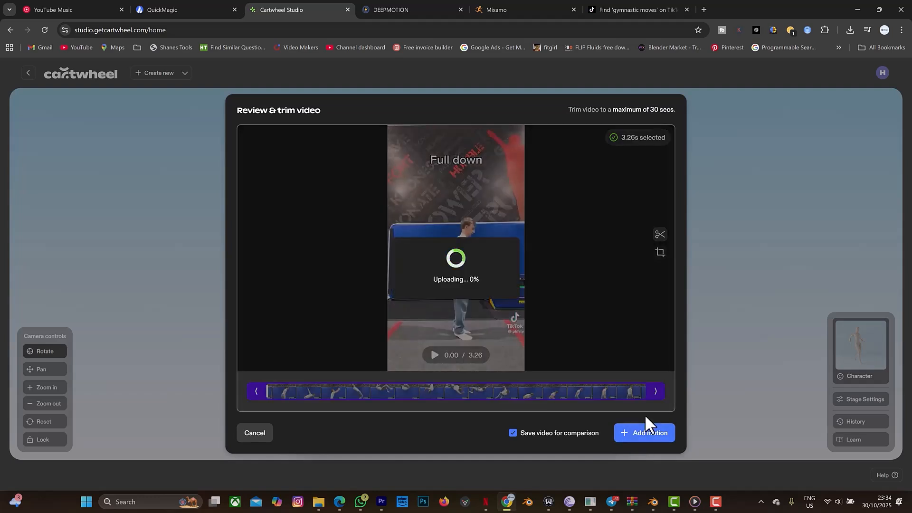
# Step: Check the processing of the backflip video in QuickMagic and Cartwheel, and reload the QuickMagic project page
pyautogui.click(169, 10)
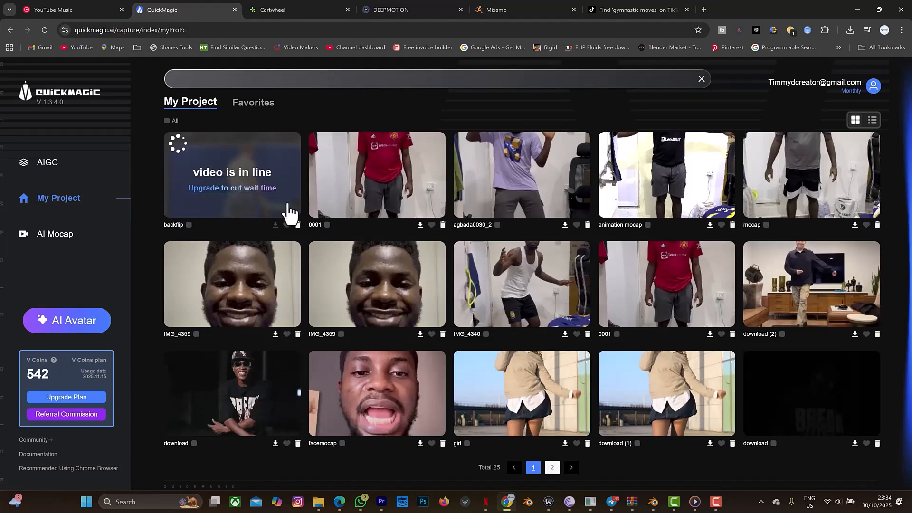
pyautogui.click(287, 8)
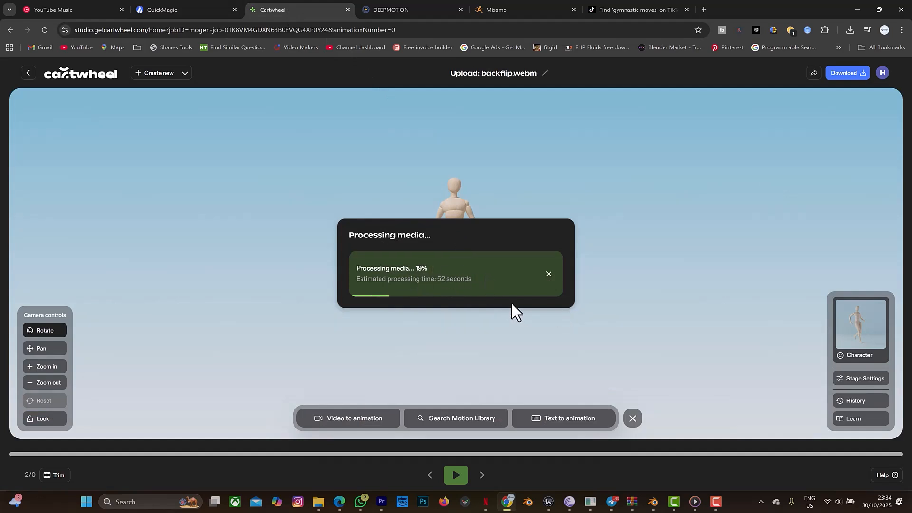
pyautogui.click(189, 7)
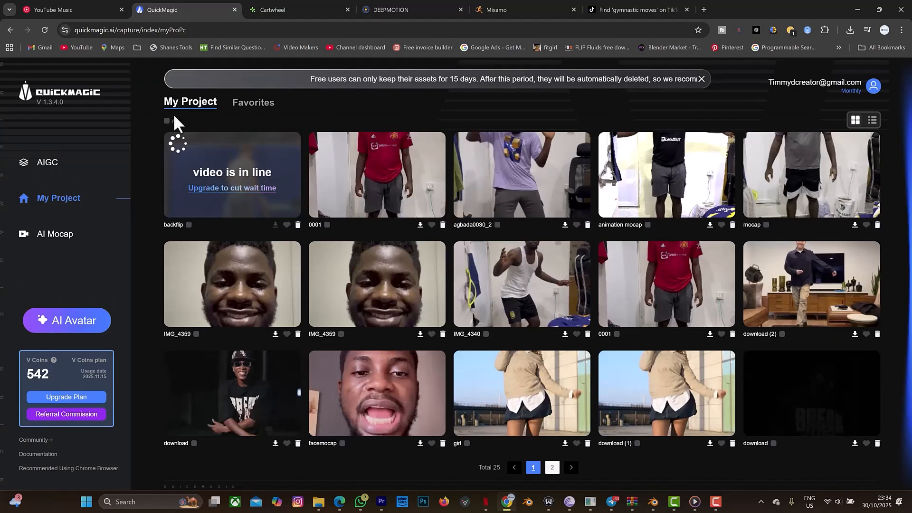
pyautogui.click(44, 28)
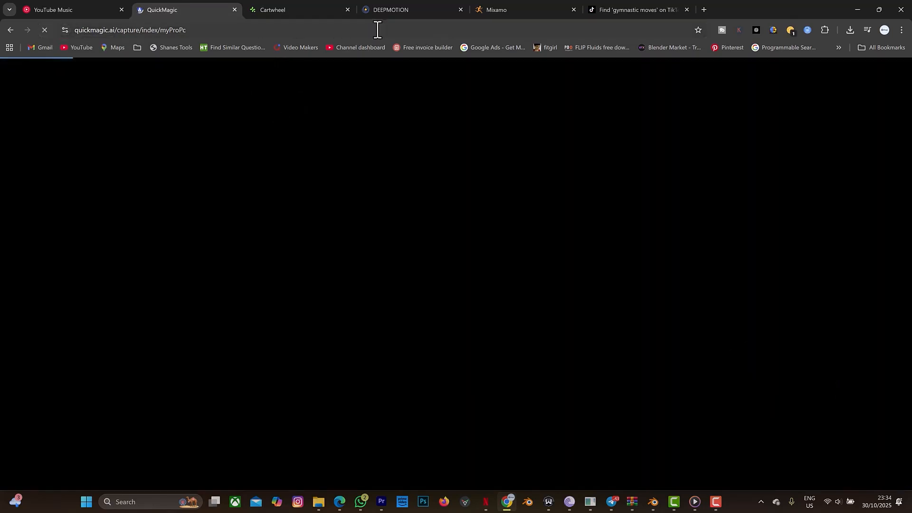
# Step: Switch to DeepMotion and start a new Animate 3D creation
pyautogui.click(391, 9)
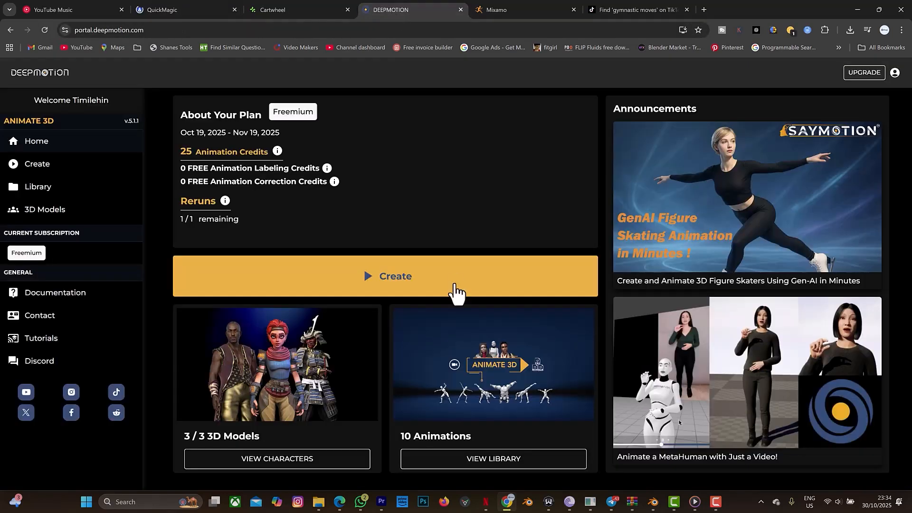
pyautogui.click(409, 290)
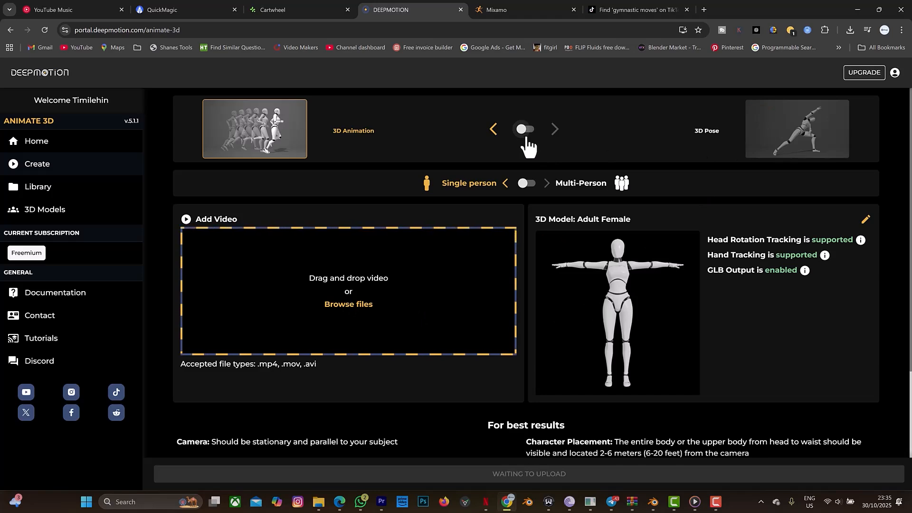
pyautogui.scroll(-3, 595, 264)
pyautogui.scroll(2, 614, 278)
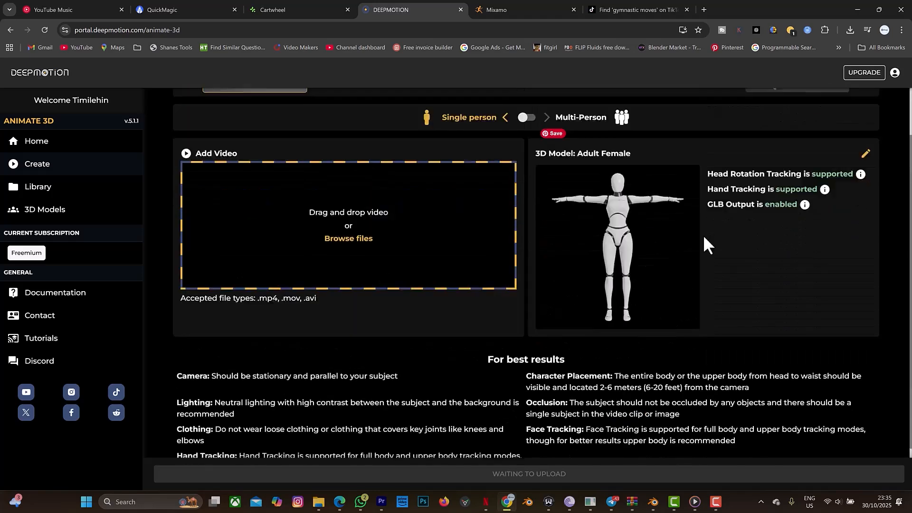
pyautogui.scroll(1, 705, 238)
# Step: Choose test character.fbx as the 3D model for the animation and apply the character selection
pyautogui.click(864, 220)
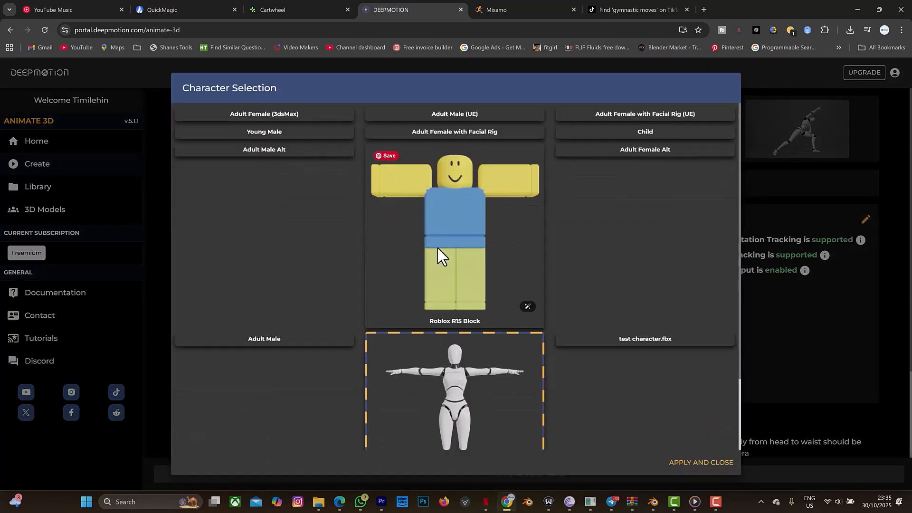
pyautogui.scroll(-2, 427, 332)
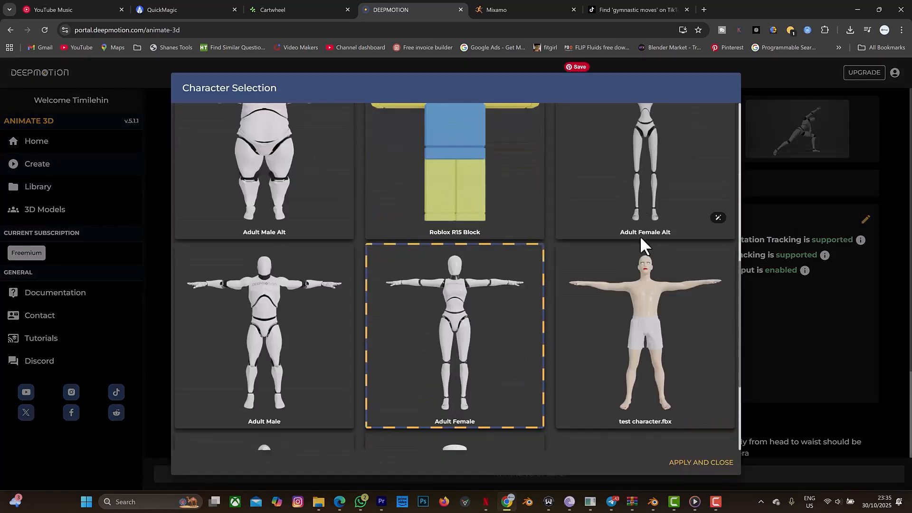
pyautogui.scroll(-2, 632, 337)
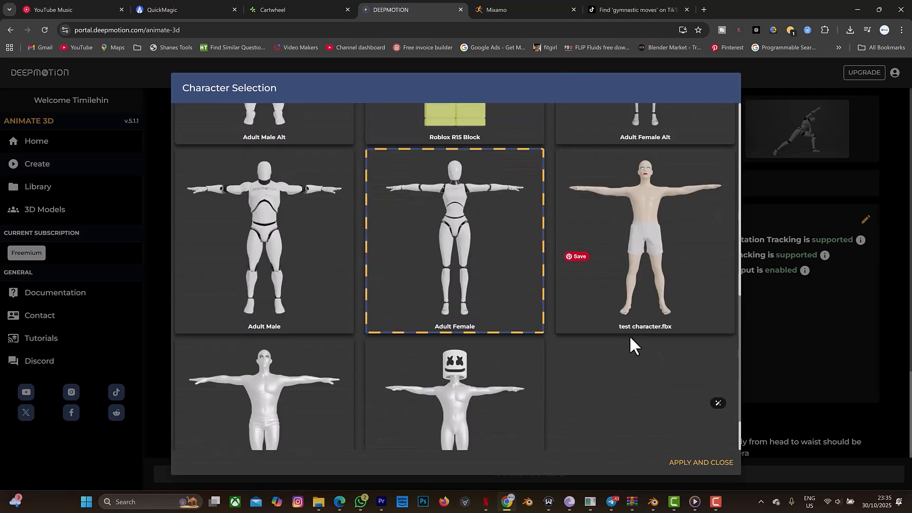
pyautogui.click(637, 246)
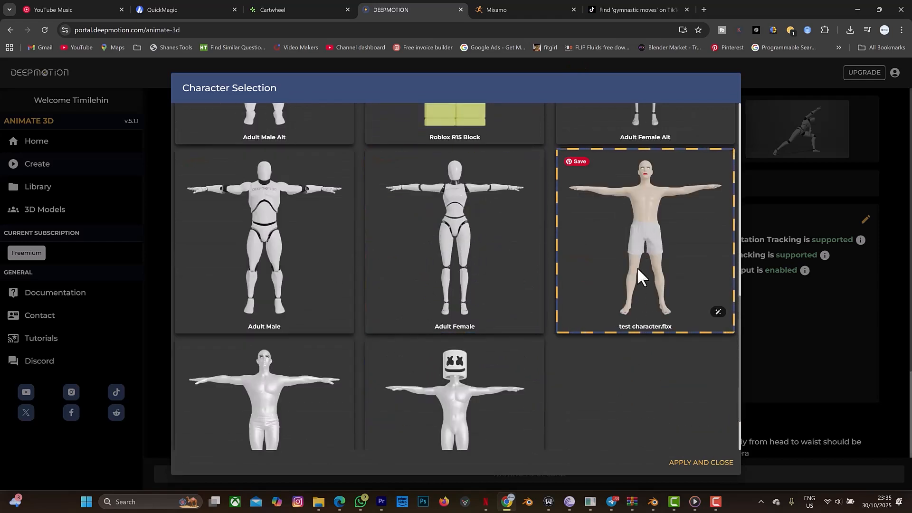
pyautogui.scroll(-2, 666, 371)
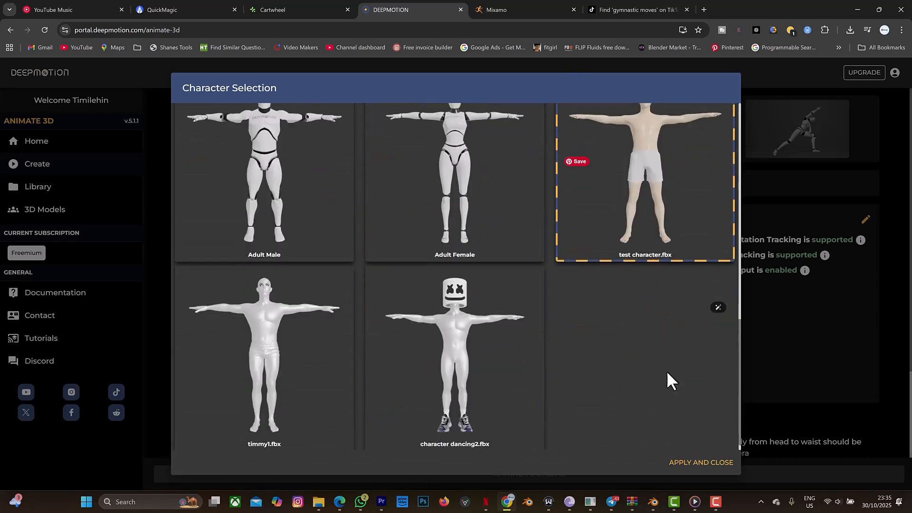
pyautogui.click(688, 470)
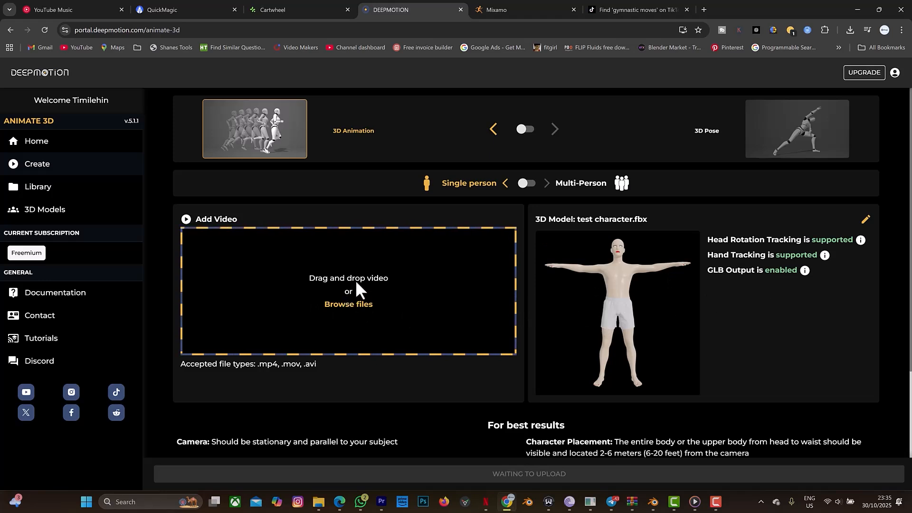
# Step: Upload the backflip video from Downloads as the source video for the single-person animation
pyautogui.click(339, 305)
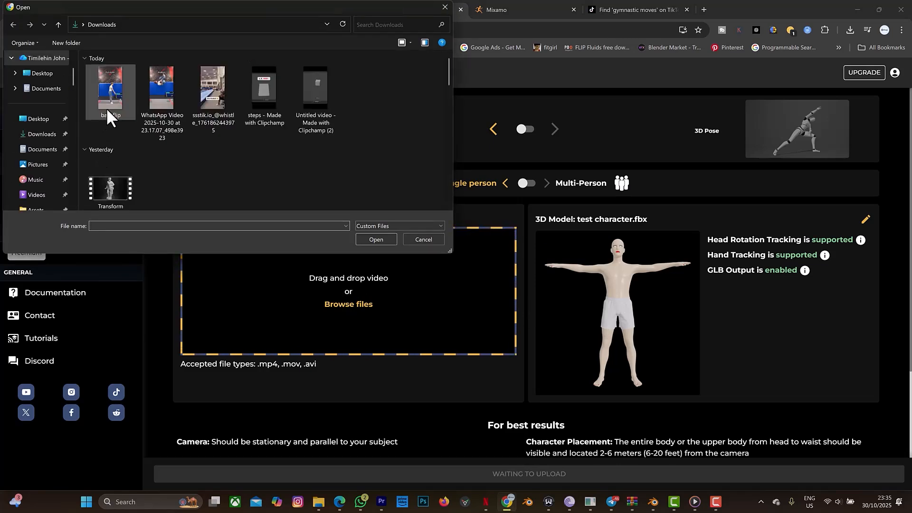
pyautogui.click(106, 108)
pyautogui.click(375, 240)
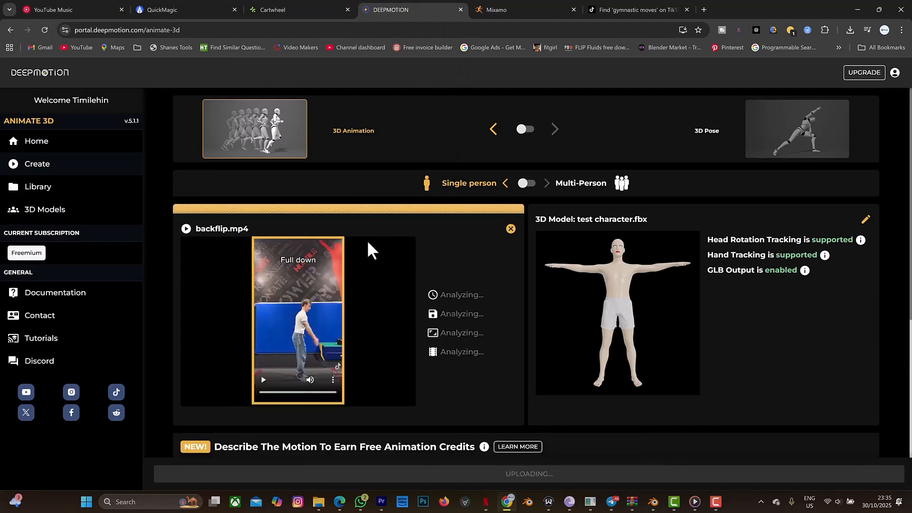
# Step: Switch to Cartwheel to play the generated backflip animation, and check the backflip project's processing in QuickMagic
pyautogui.click(273, 6)
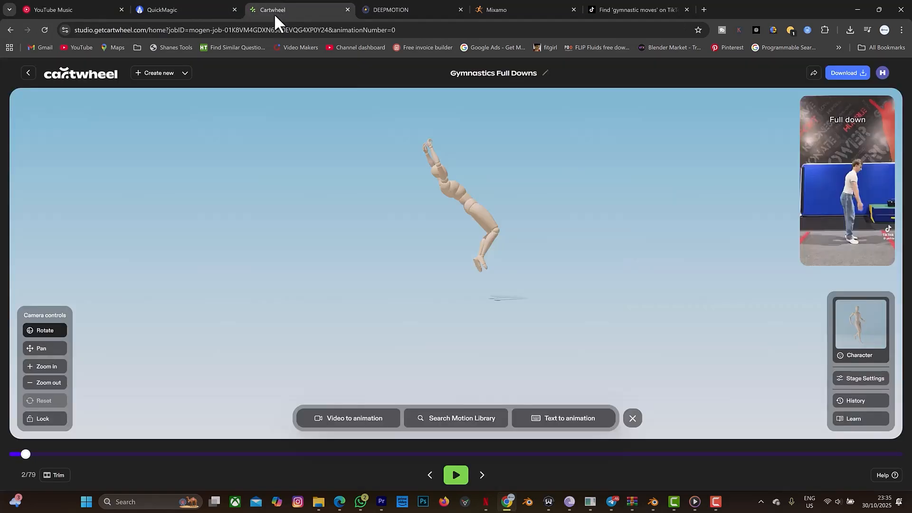
pyautogui.click(455, 476)
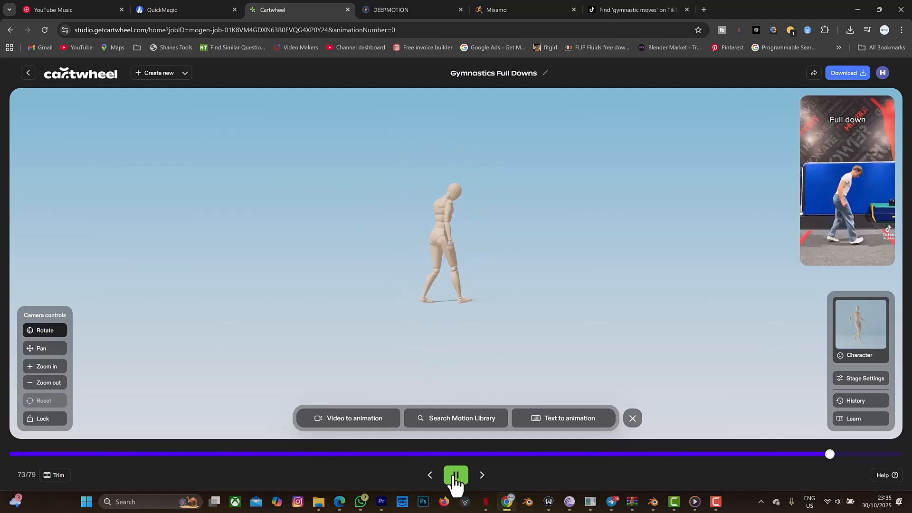
pyautogui.click(176, 11)
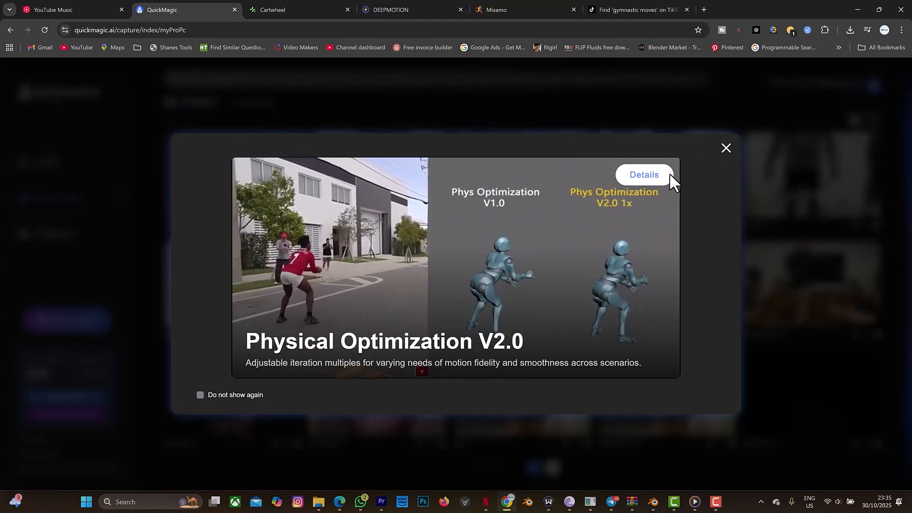
pyautogui.click(727, 149)
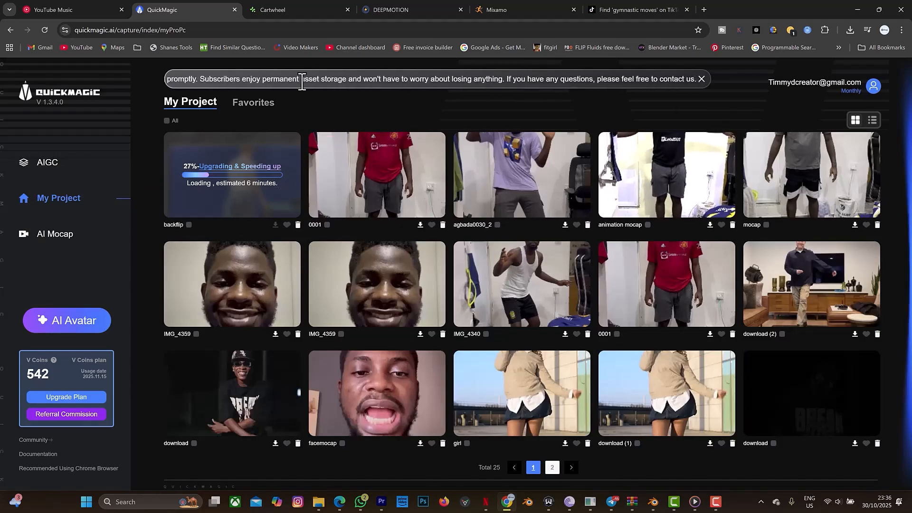
# Step: Switch to Cartwheel and download the Gymnastics Full Downs animation as FBX for Blender, completing the human verification
pyautogui.click(281, 4)
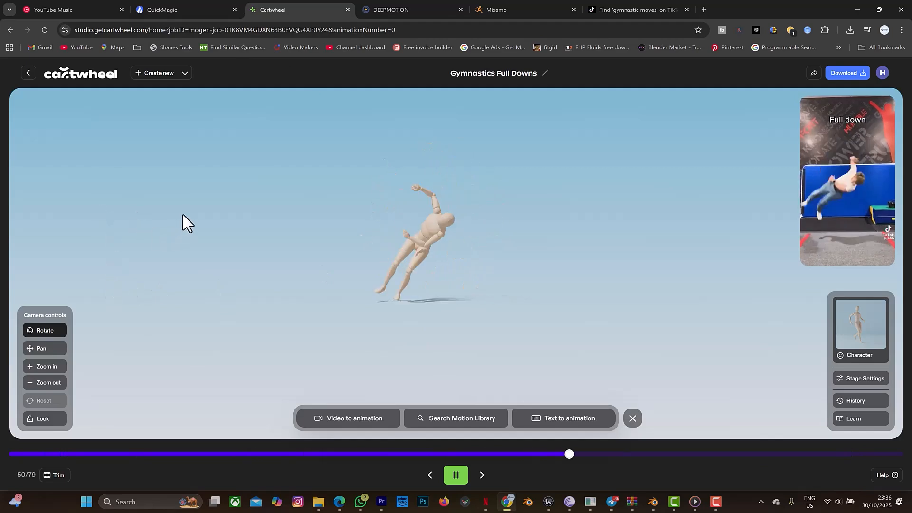
pyautogui.click(857, 76)
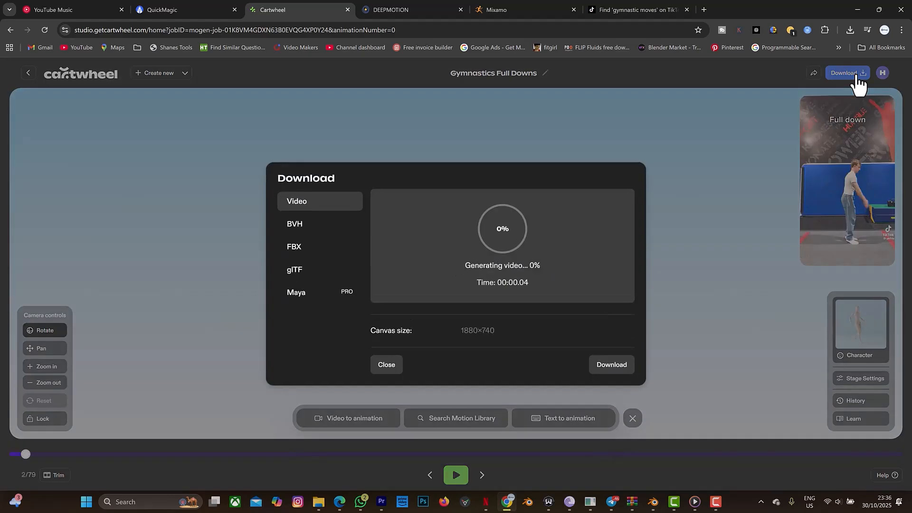
pyautogui.click(297, 245)
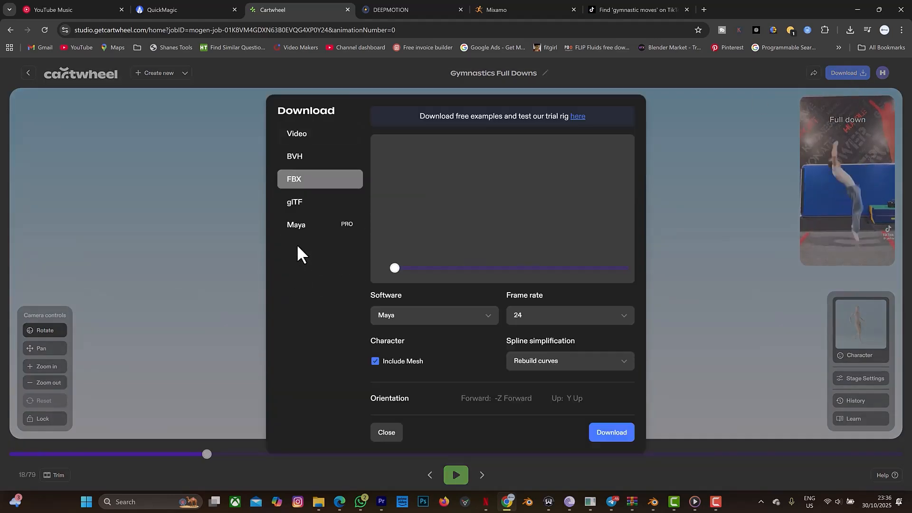
pyautogui.click(474, 316)
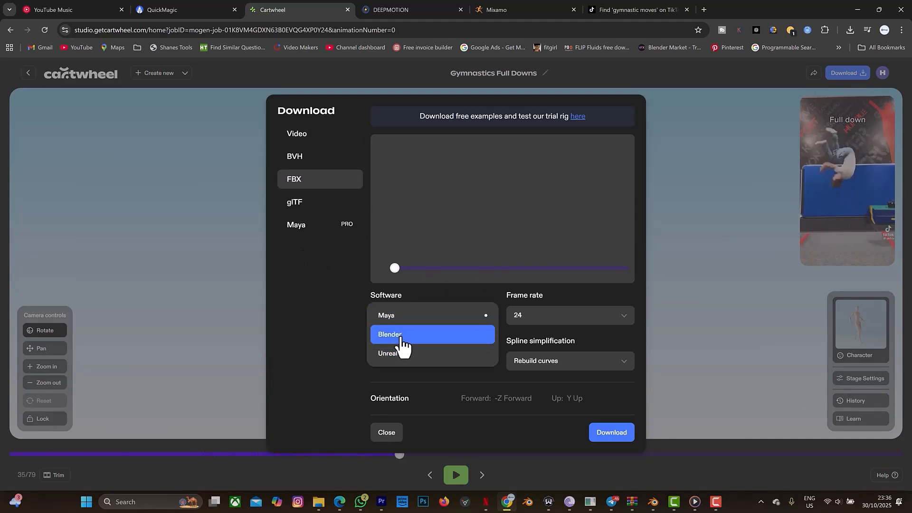
pyautogui.click(400, 338)
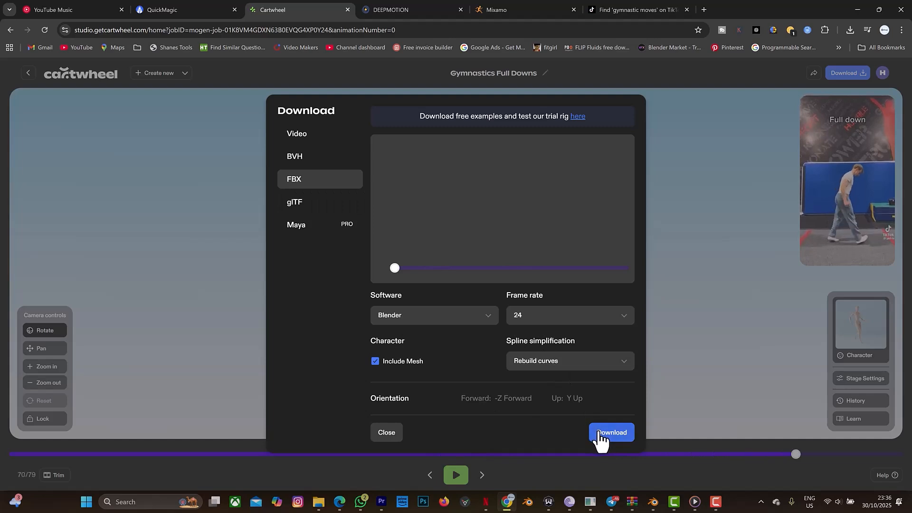
pyautogui.click(600, 433)
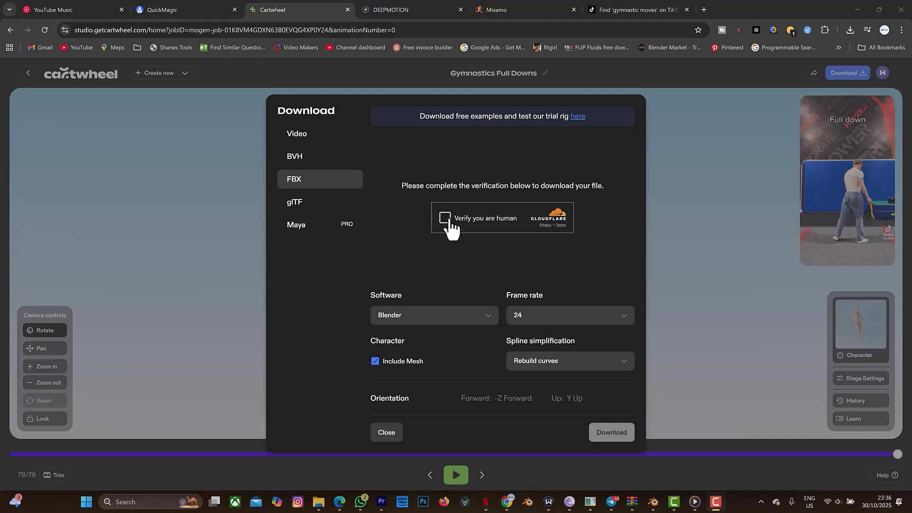
pyautogui.click(447, 219)
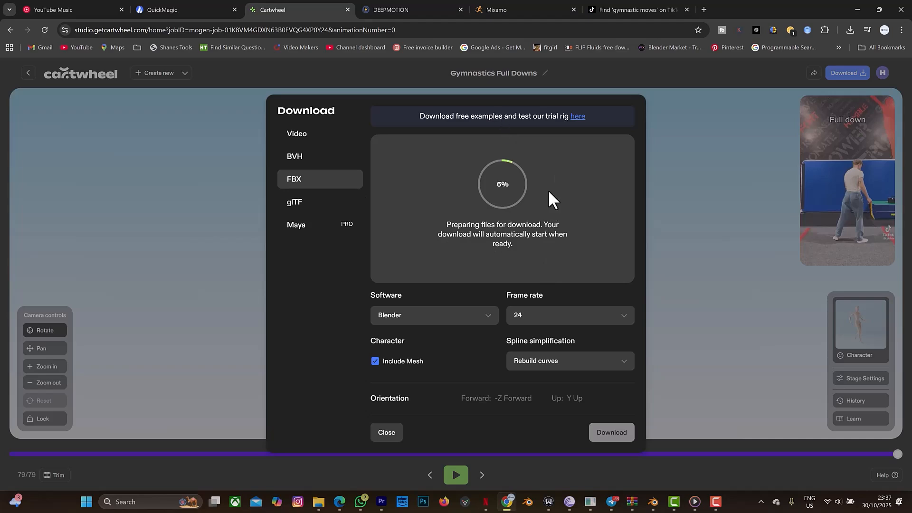
# Step: Switch to DeepMotion and enable Physics Filter, Head Rotation Tracking and Hand Tracking for the backflip animation
pyautogui.click(413, 6)
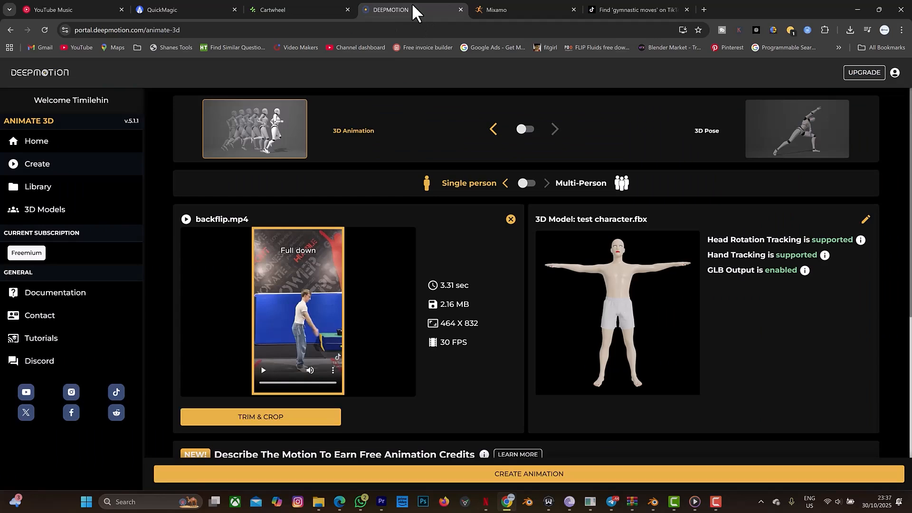
pyautogui.scroll(-5, 546, 314)
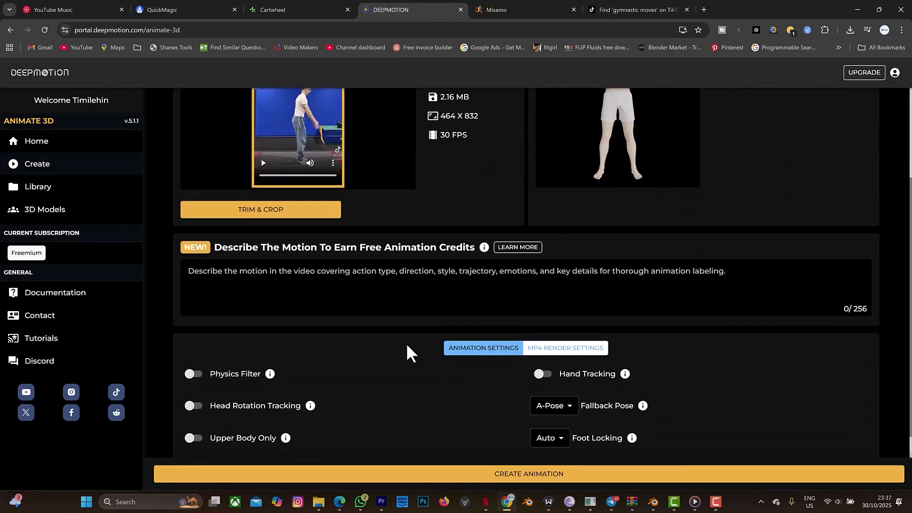
pyautogui.scroll(-2, 407, 347)
pyautogui.moveTo(271, 305)
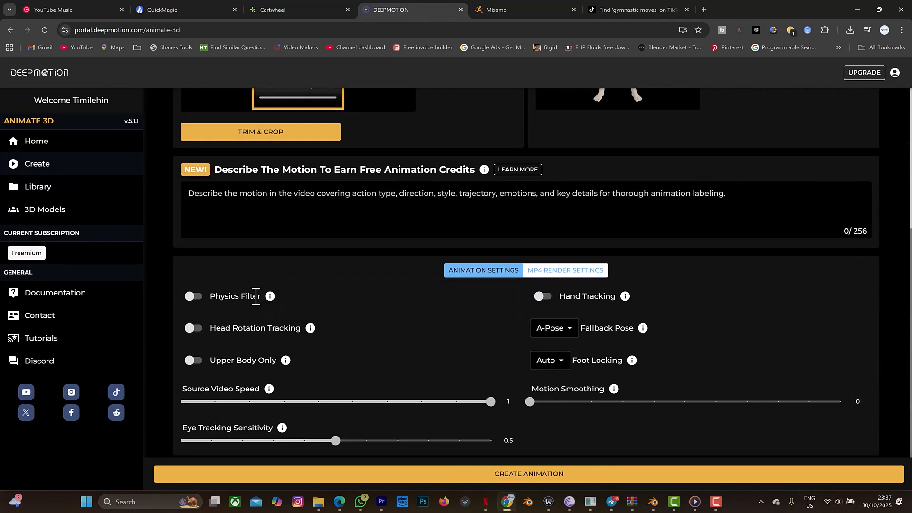
pyautogui.click(195, 297)
pyautogui.click(195, 329)
pyautogui.click(554, 309)
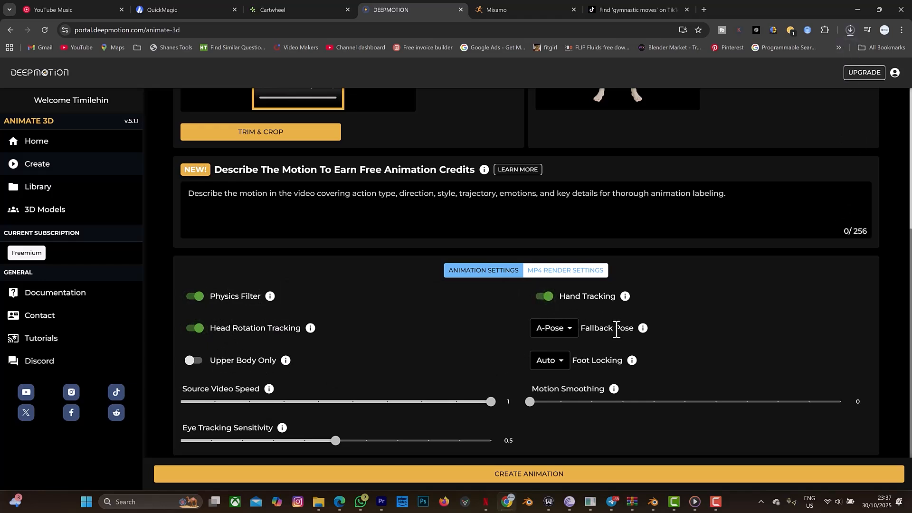
# Step: Review the Foot Locking options, the Motion Smoothing setting, and the selected video and 3D model
pyautogui.click(564, 364)
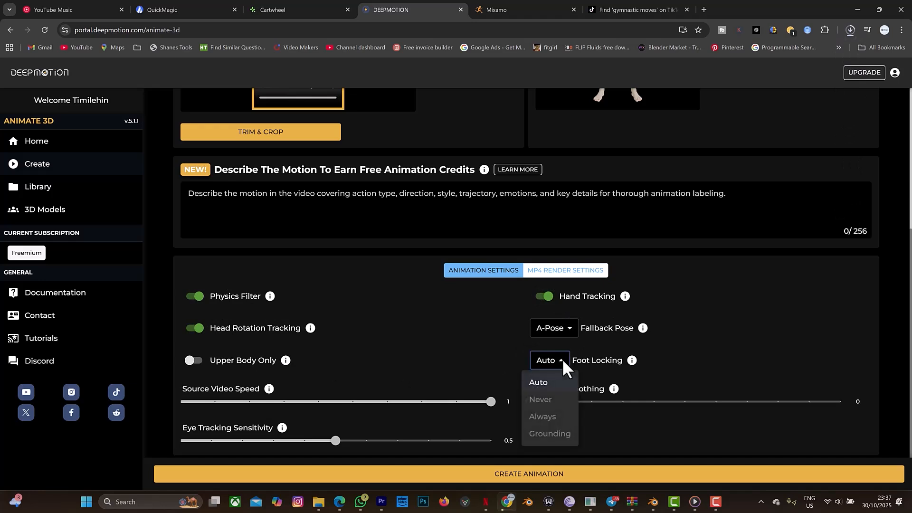
pyautogui.click(564, 364)
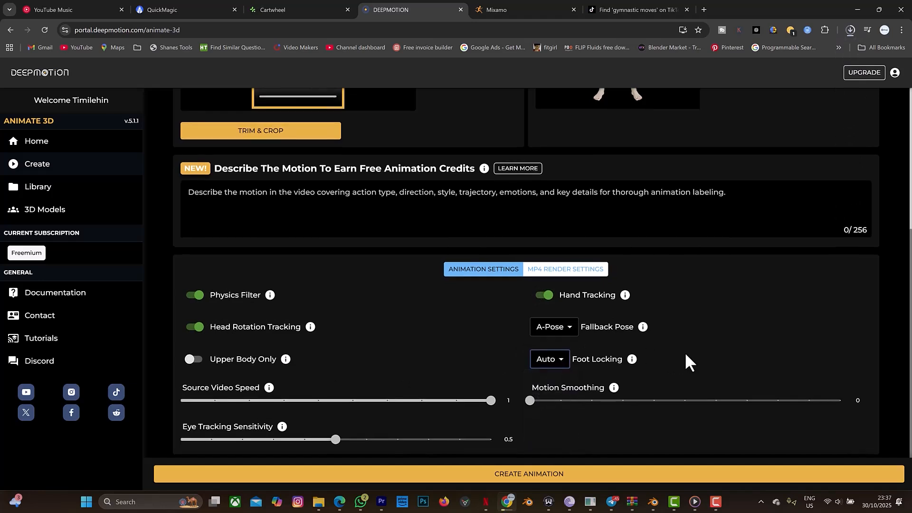
pyautogui.scroll(-1, 650, 373)
pyautogui.moveTo(614, 389)
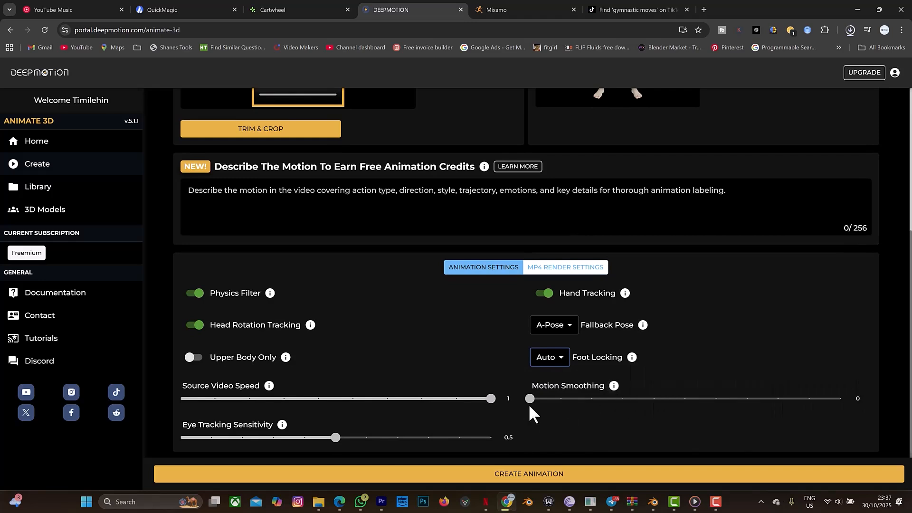
pyautogui.moveTo(529, 401); pyautogui.dragTo(561, 404)
pyautogui.scroll(2, 714, 352)
pyautogui.scroll(4, 574, 295)
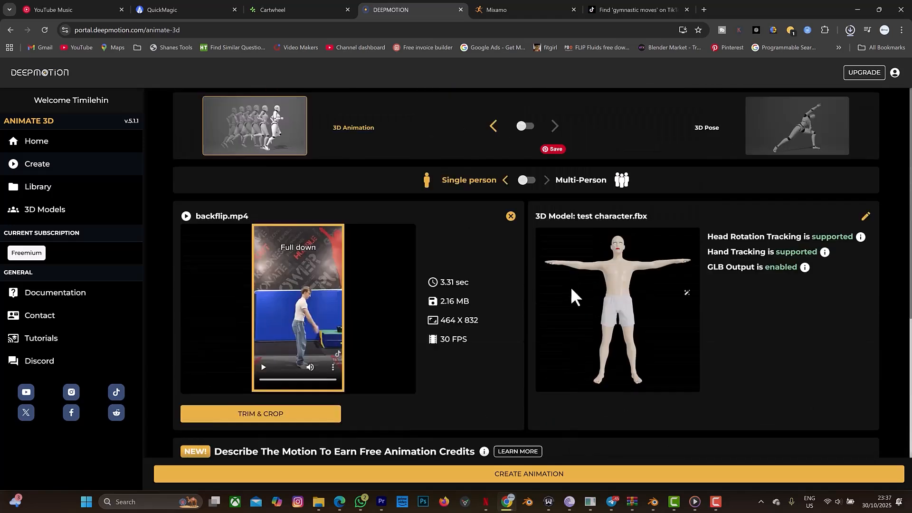
# Step: Create the animation from backflip.mp4, reviewing the animation and MP4 render settings before confirming the job
pyautogui.scroll(-6, 763, 320)
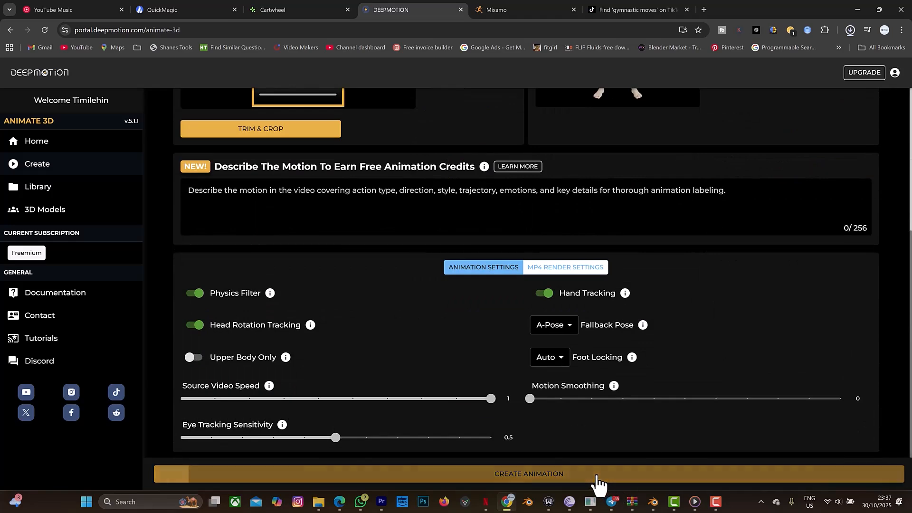
pyautogui.click(601, 479)
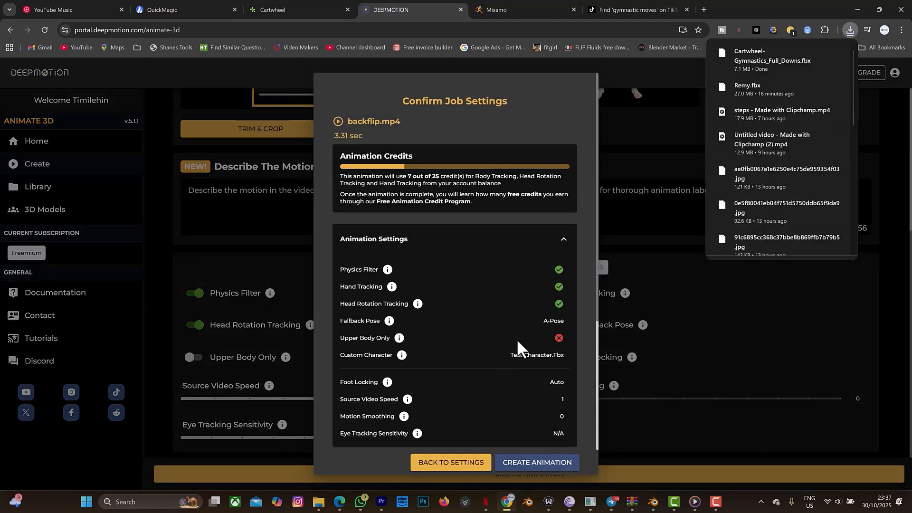
pyautogui.scroll(-3, 535, 384)
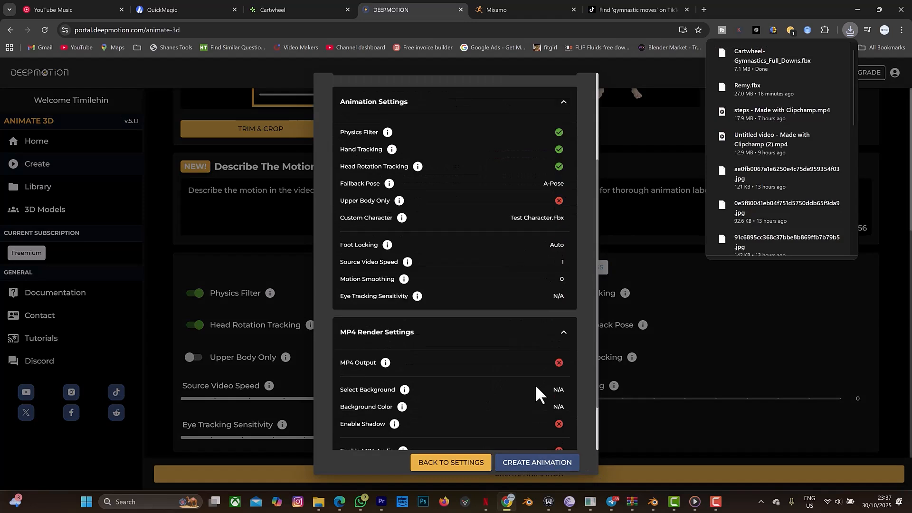
pyautogui.scroll(-1, 504, 374)
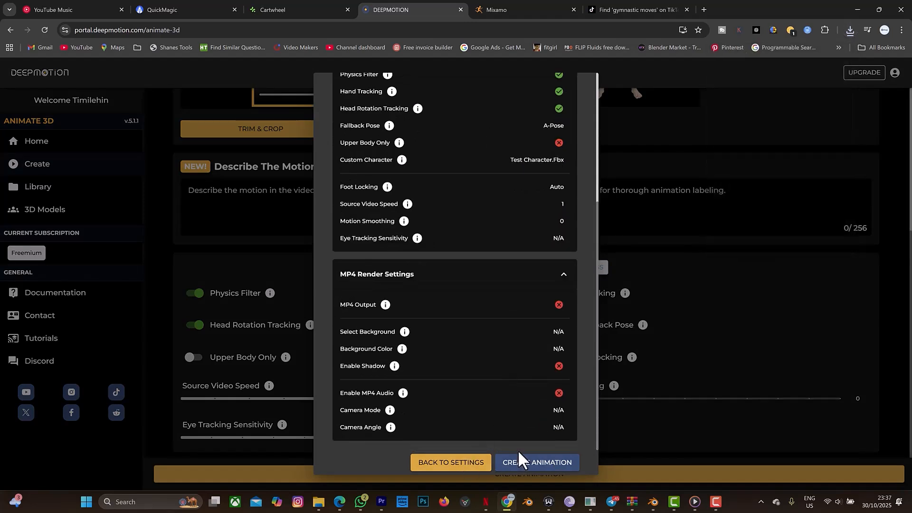
pyautogui.click(518, 463)
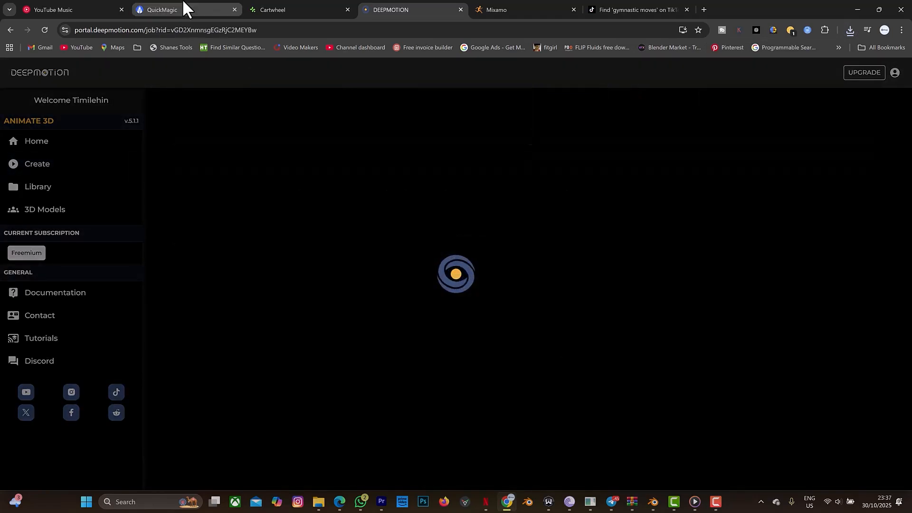
# Step: Switch to QuickMagic, open the backflip project's motion preview and pause its playback
pyautogui.click(184, 9)
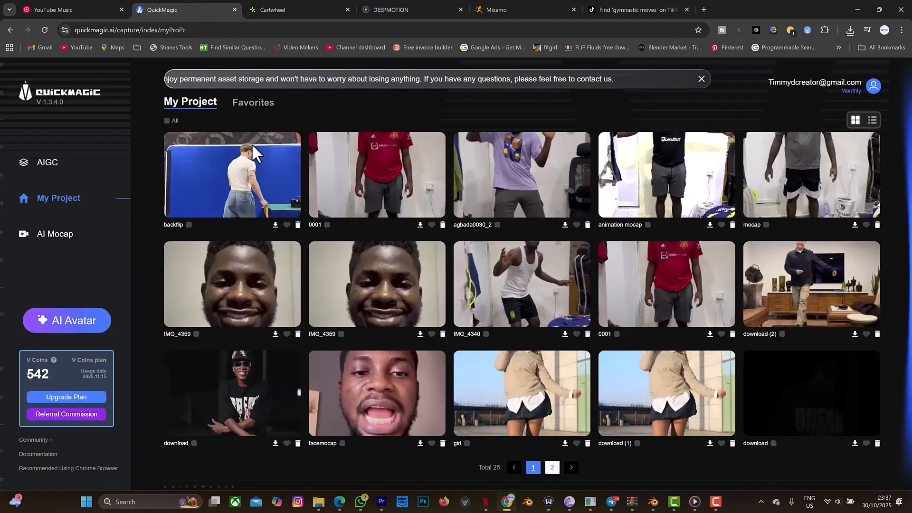
pyautogui.click(246, 178)
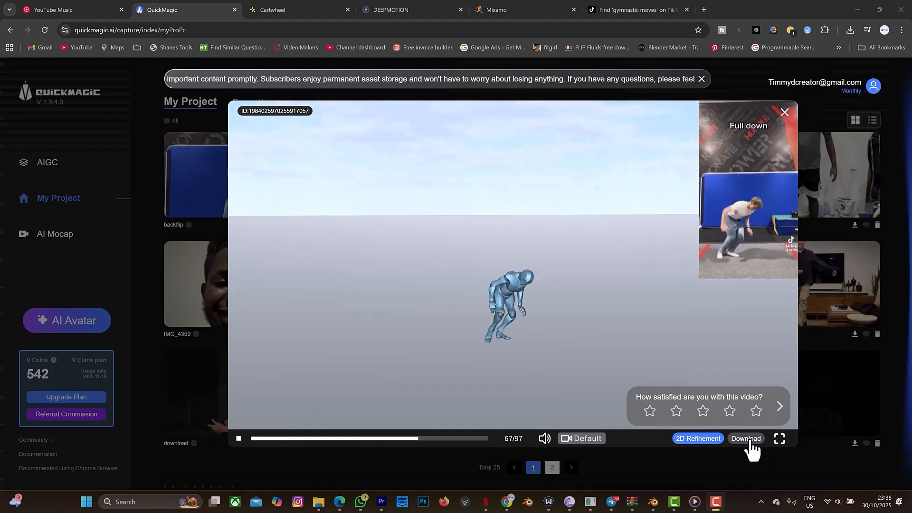
pyautogui.click(237, 439)
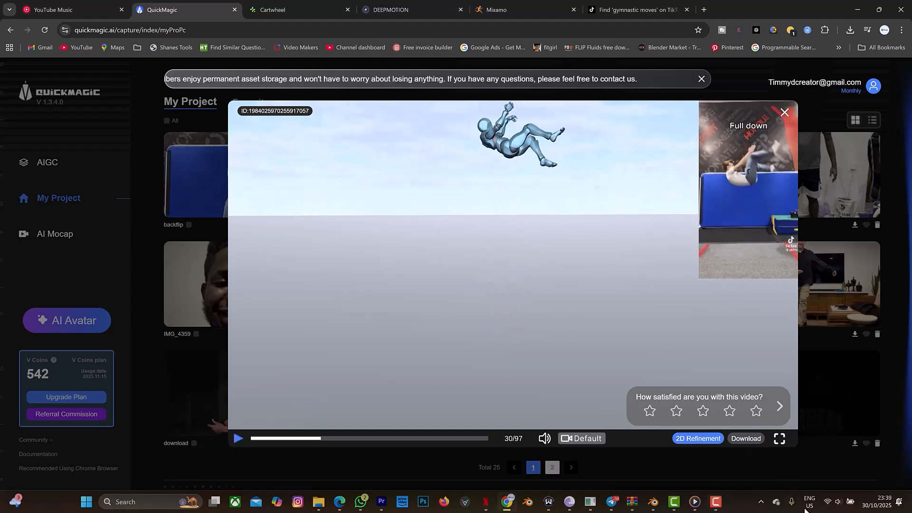
# Step: Switch to Blender and import Cartwheel-Gymnastics_Full_Downs.fbx into the Mocap collection
pyautogui.click(653, 503)
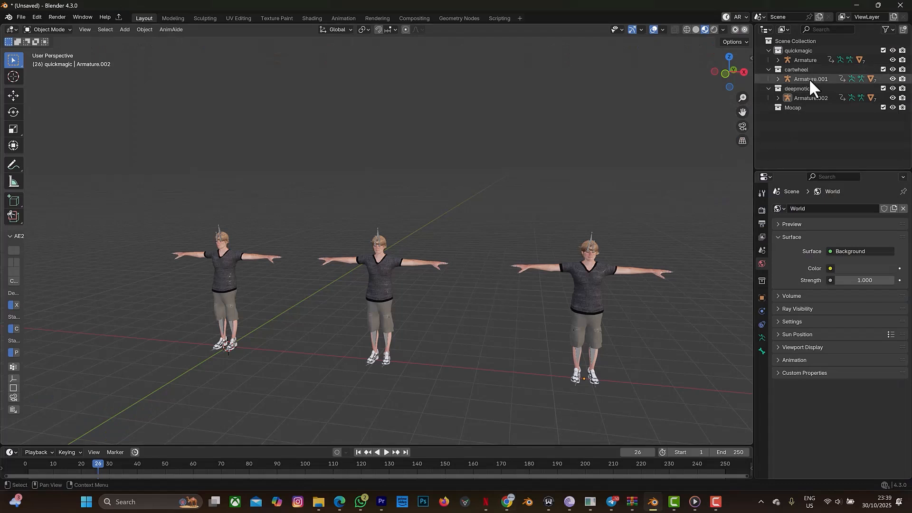
pyautogui.click(798, 109)
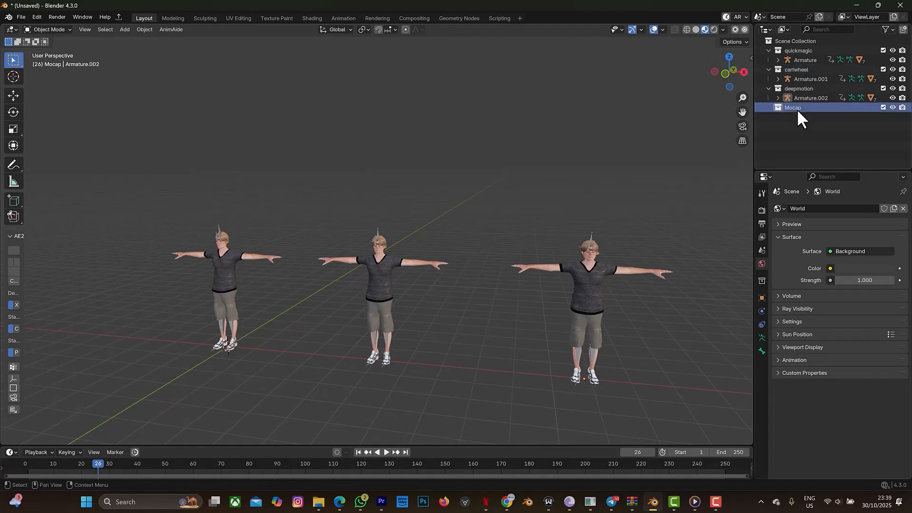
pyautogui.click(19, 16)
pyautogui.click(44, 153)
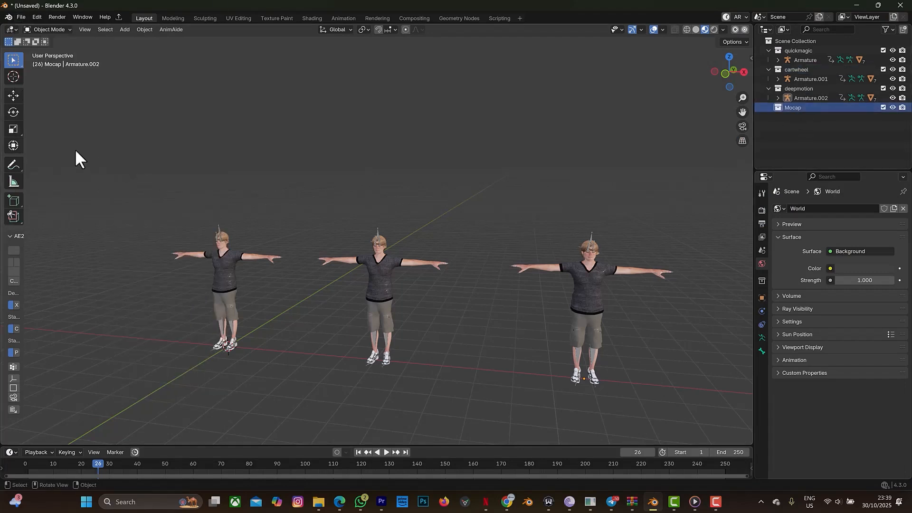
pyautogui.click(21, 17)
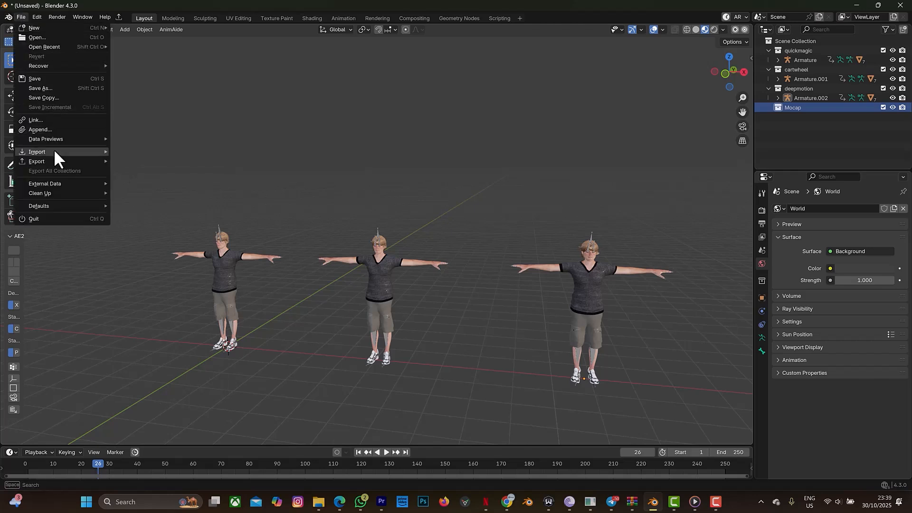
pyautogui.moveTo(100, 154)
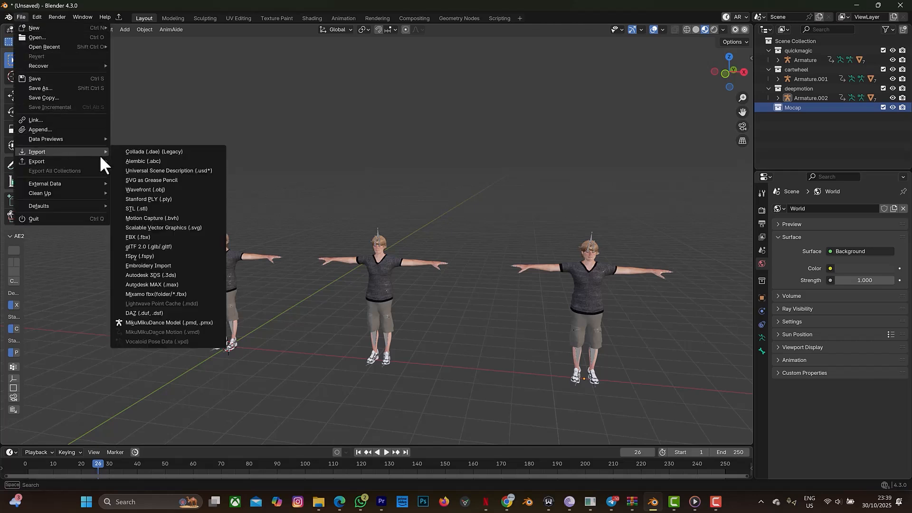
pyautogui.click(143, 238)
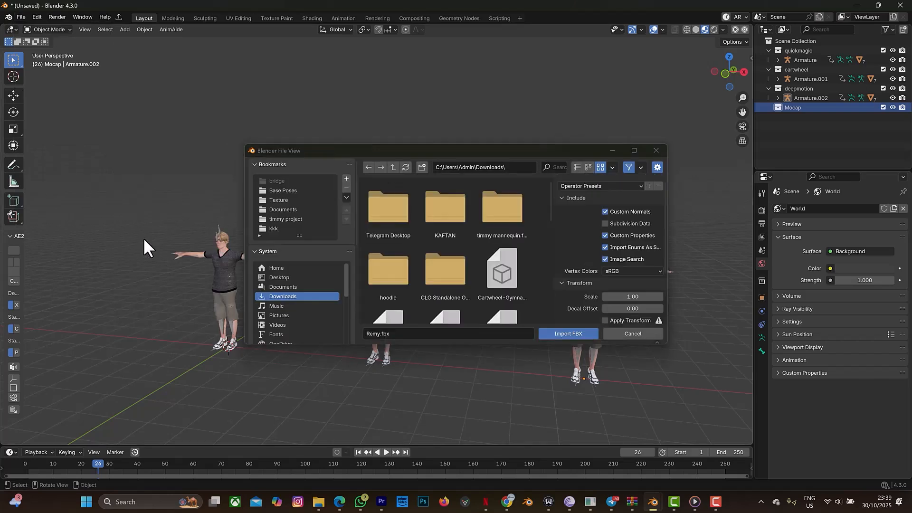
pyautogui.click(506, 280)
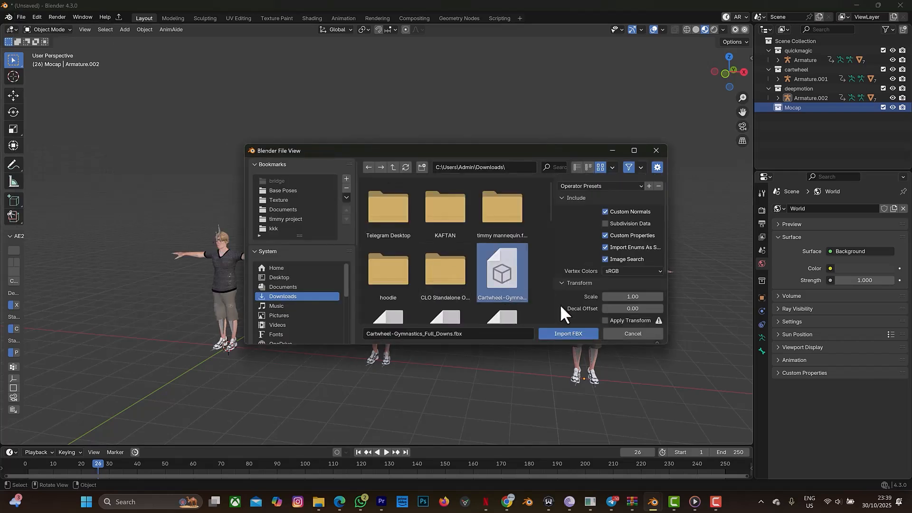
pyautogui.click(562, 333)
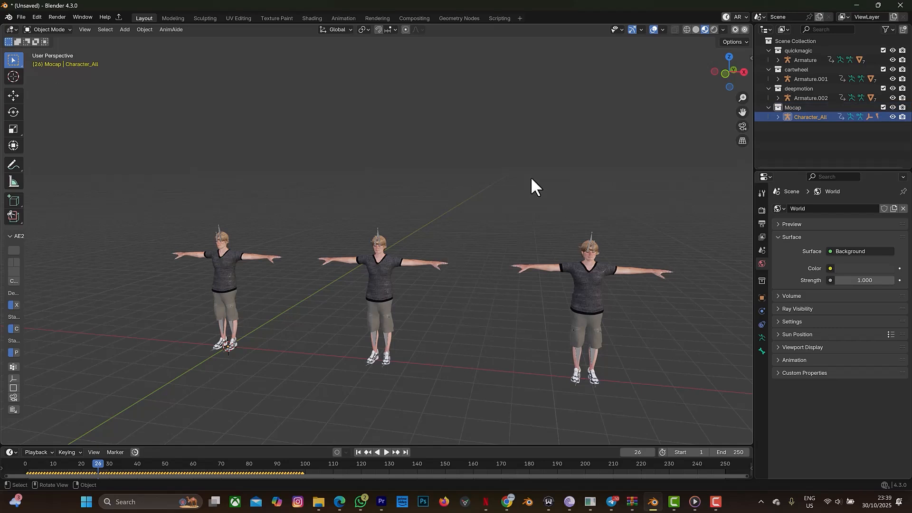
# Step: Go to frame 0 and scale the oversized Character_All armature down to roughly the height of the three characters
pyautogui.scroll(-6, 287, 225)
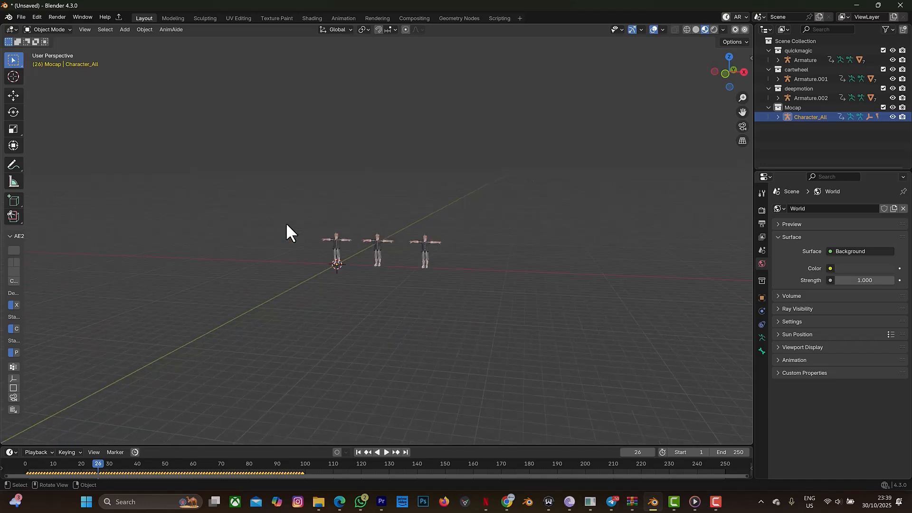
pyautogui.scroll(-2, 301, 215)
pyautogui.scroll(-3, 301, 215)
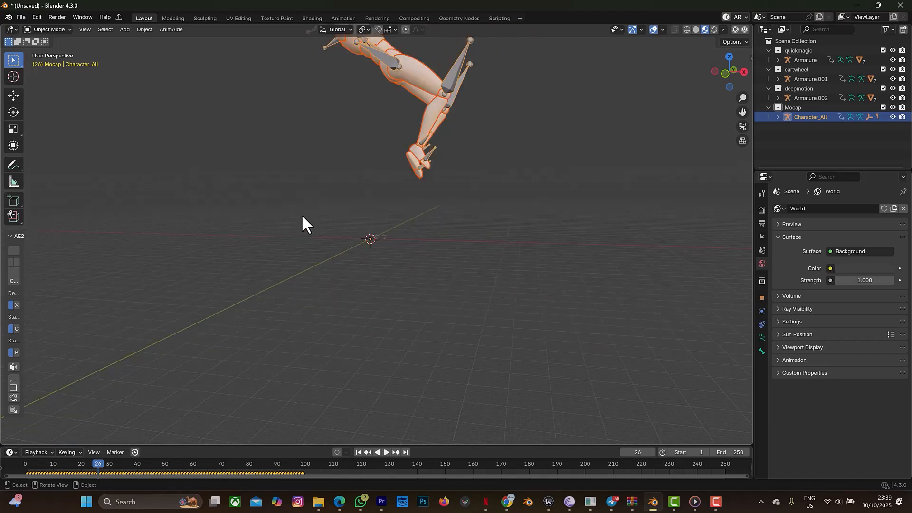
pyautogui.scroll(2, 302, 215)
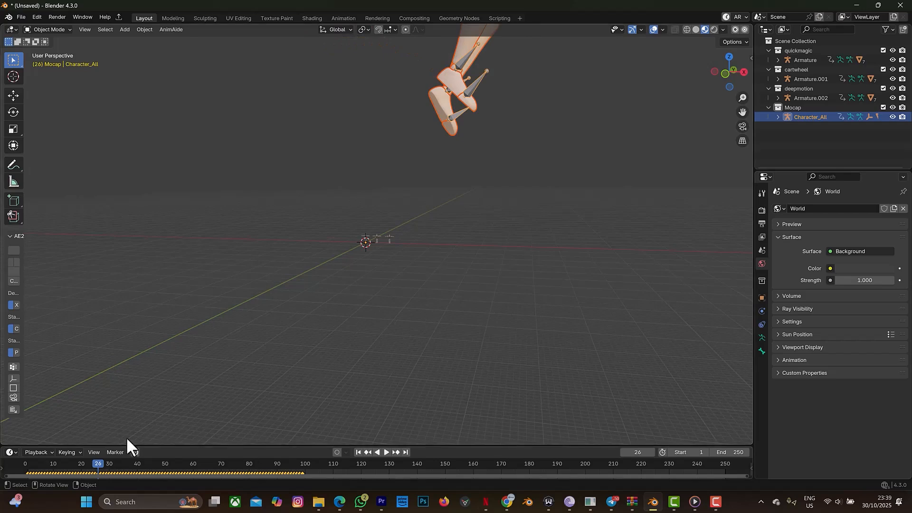
pyautogui.click(26, 465)
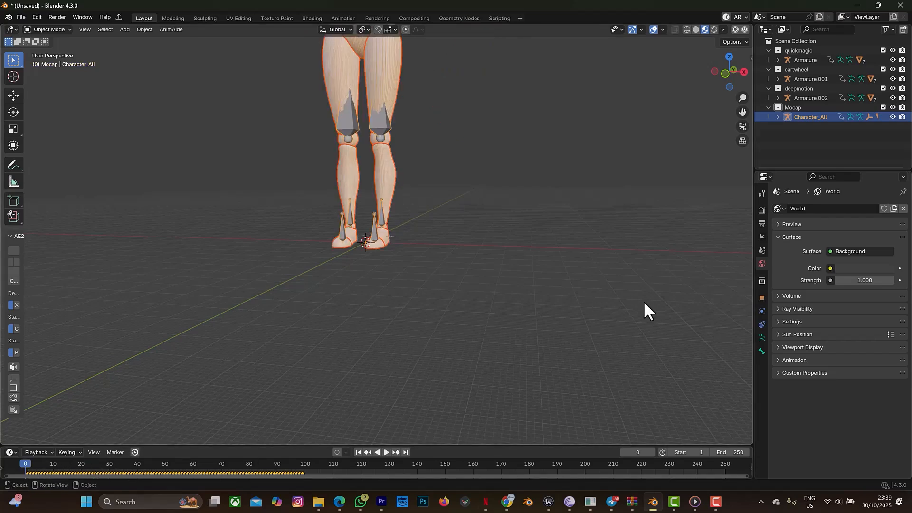
pyautogui.press('s')
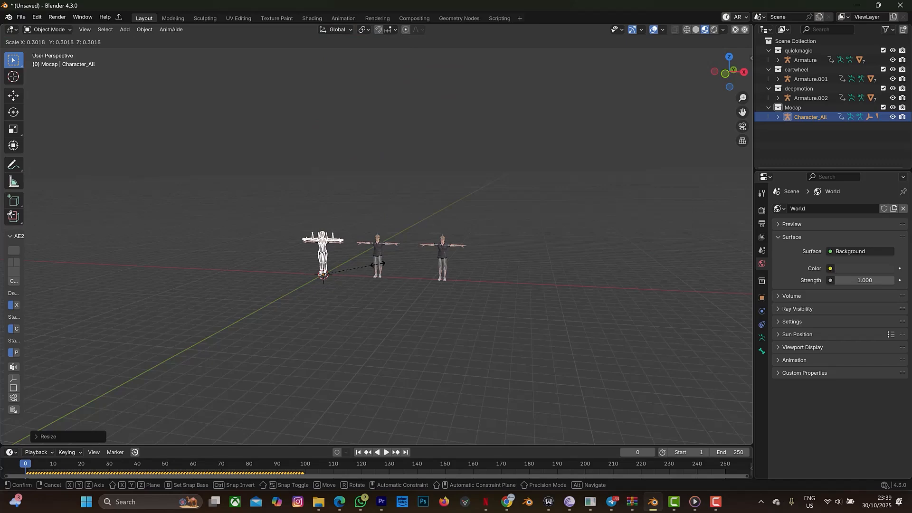
pyautogui.click(372, 271)
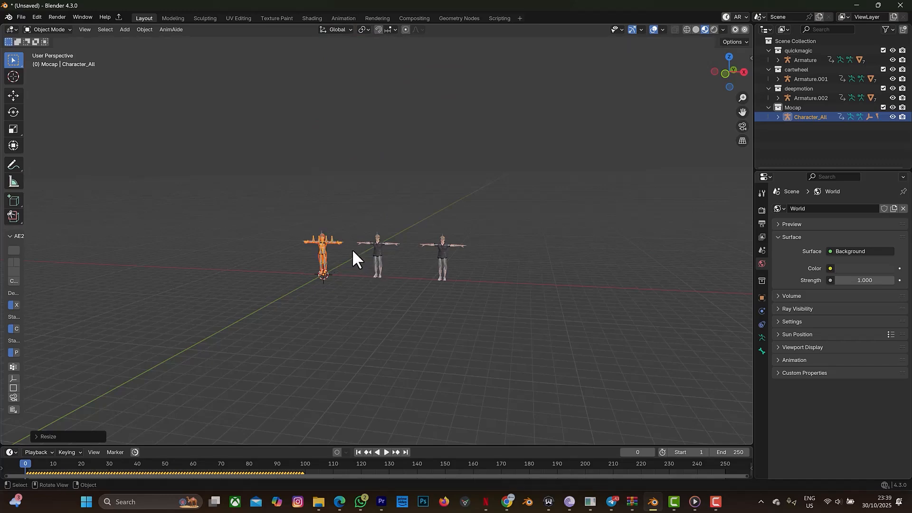
# Step: Fine-tune the scale of Character_All so that it closely matches the overlapping character's height
pyautogui.scroll(5, 353, 252)
pyautogui.moveTo(743, 113); pyautogui.dragTo(746, 113)
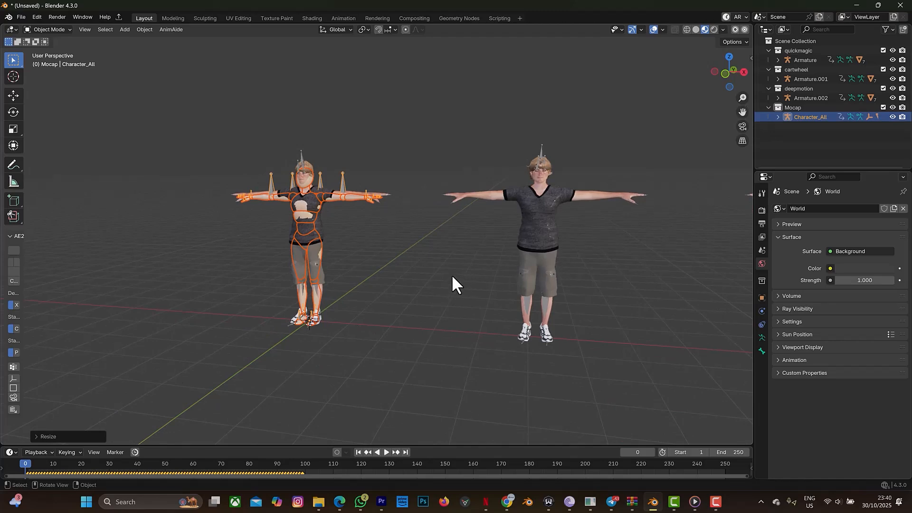
pyautogui.press('s')
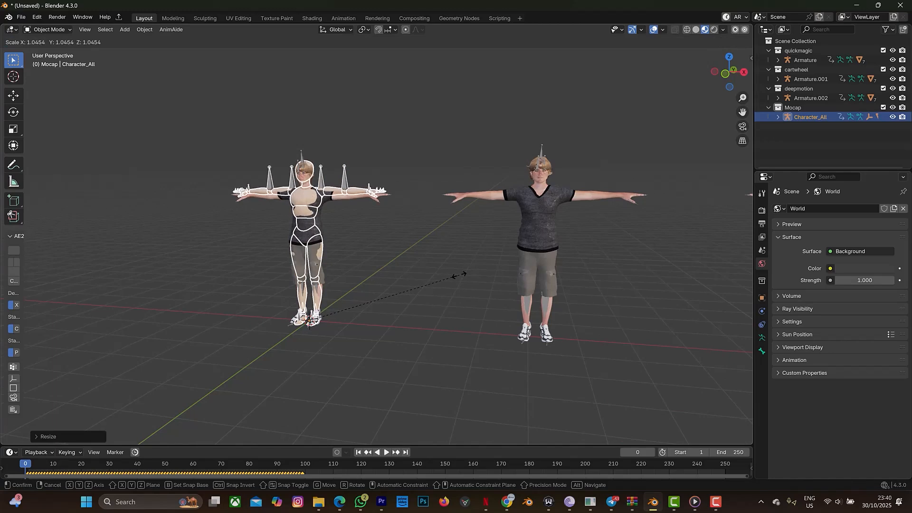
pyautogui.click(456, 277)
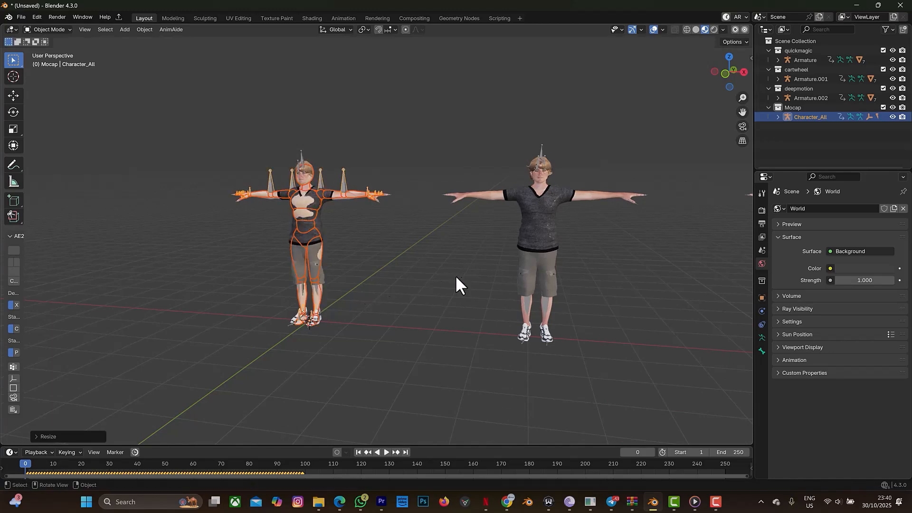
# Step: Select Armature.001 in the cartwheel collection as the character that receives the motion
pyautogui.moveTo(723, 73)
pyautogui.mouseDown()
pyautogui.moveTo(734, 73)
pyautogui.moveTo(718, 72)
pyautogui.mouseUp()
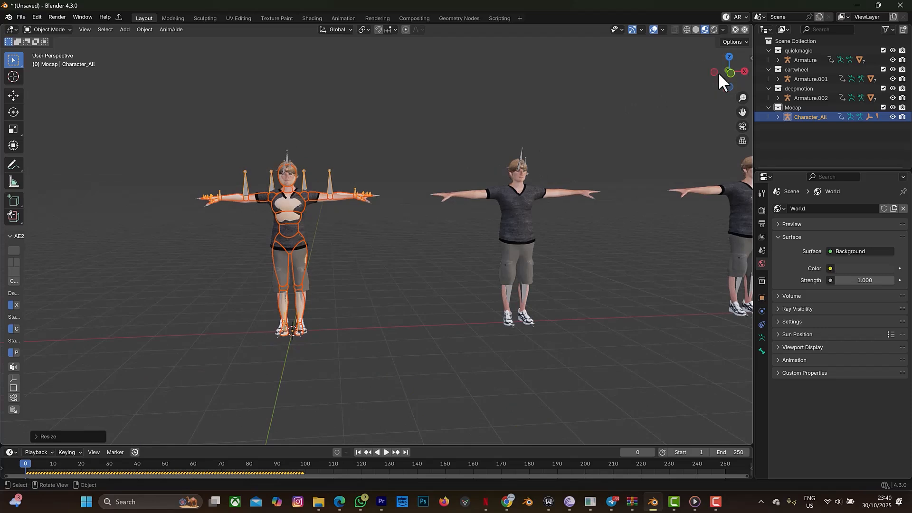
pyautogui.click(799, 61)
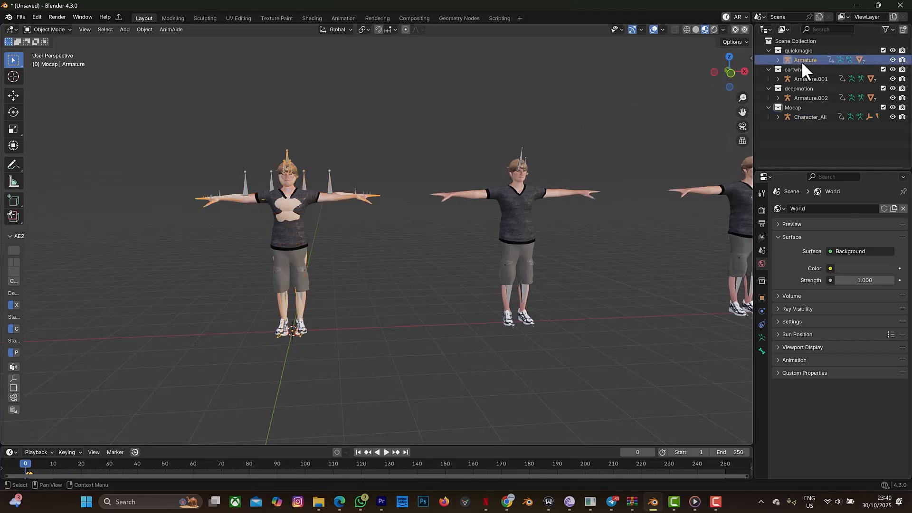
pyautogui.click(808, 79)
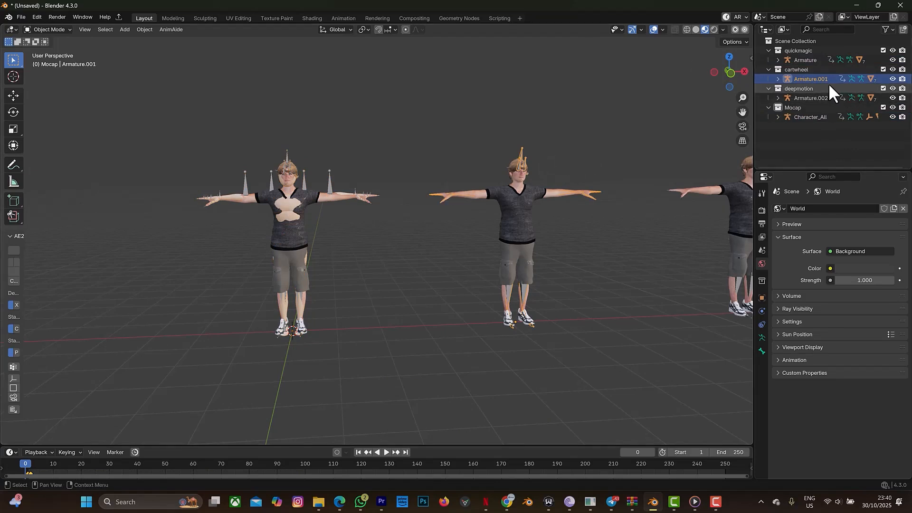
pyautogui.moveTo(740, 67); pyautogui.dragTo(736, 70)
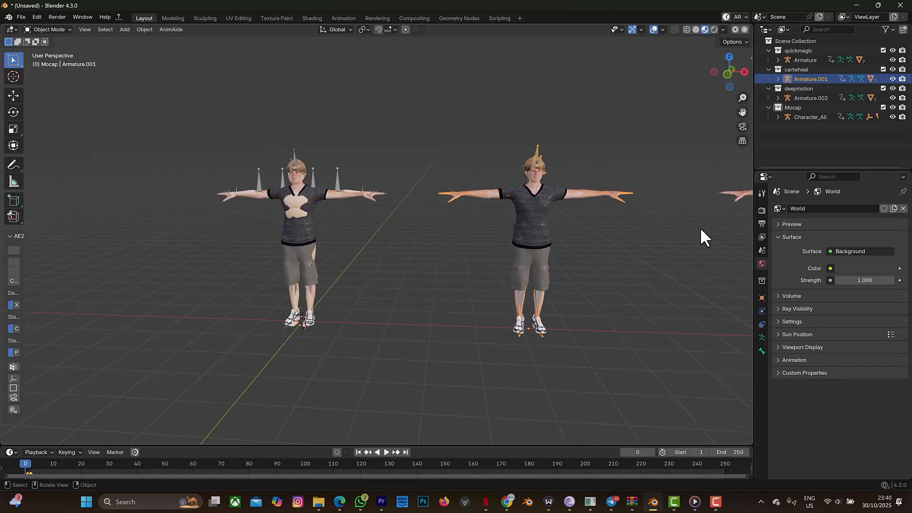
# Step: Open the Rokoko add-on's settings and expand its Retargeting options
pyautogui.press('n')
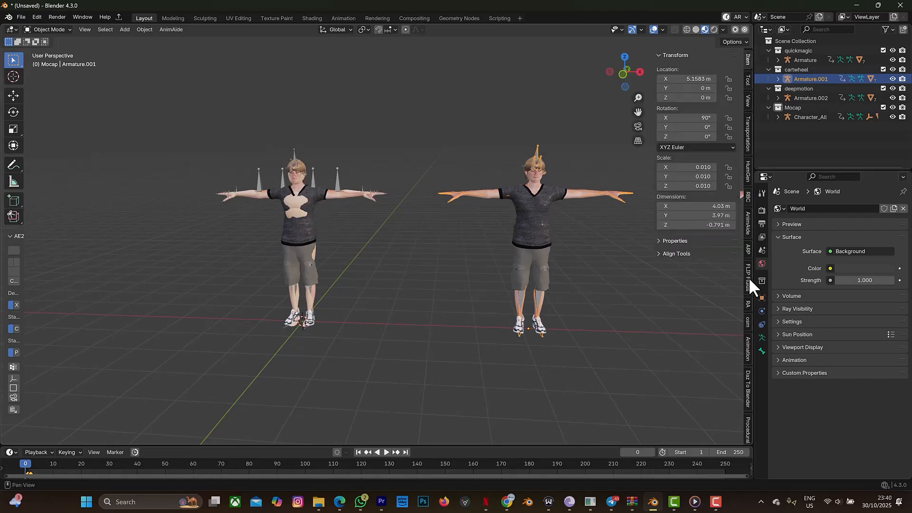
pyautogui.scroll(-15, 749, 278)
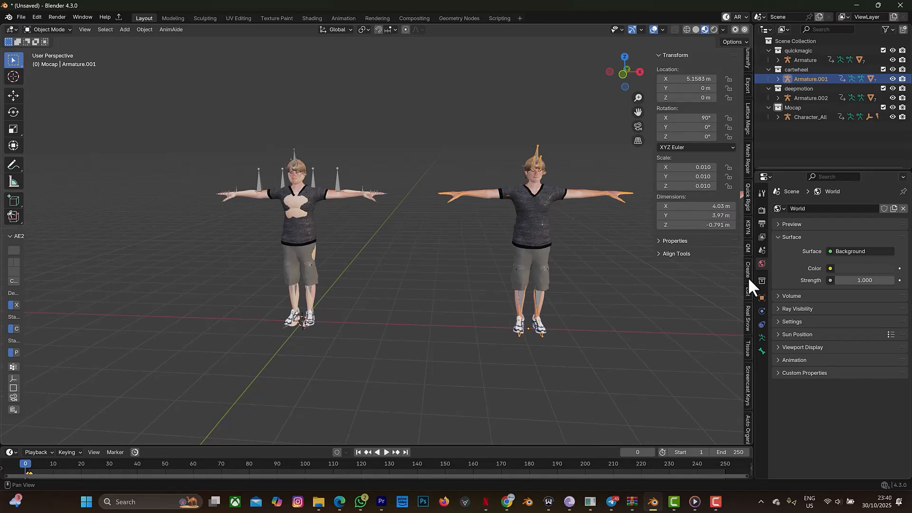
pyautogui.scroll(-12, 748, 277)
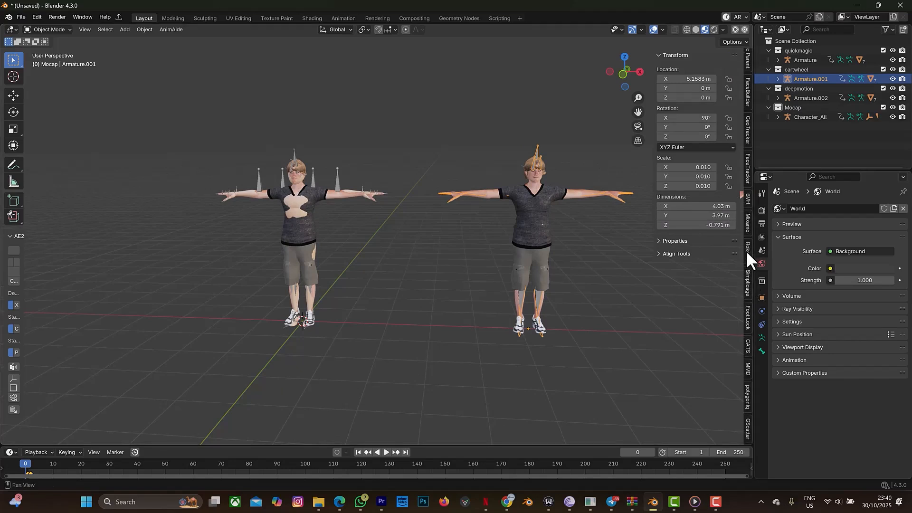
pyautogui.click(745, 250)
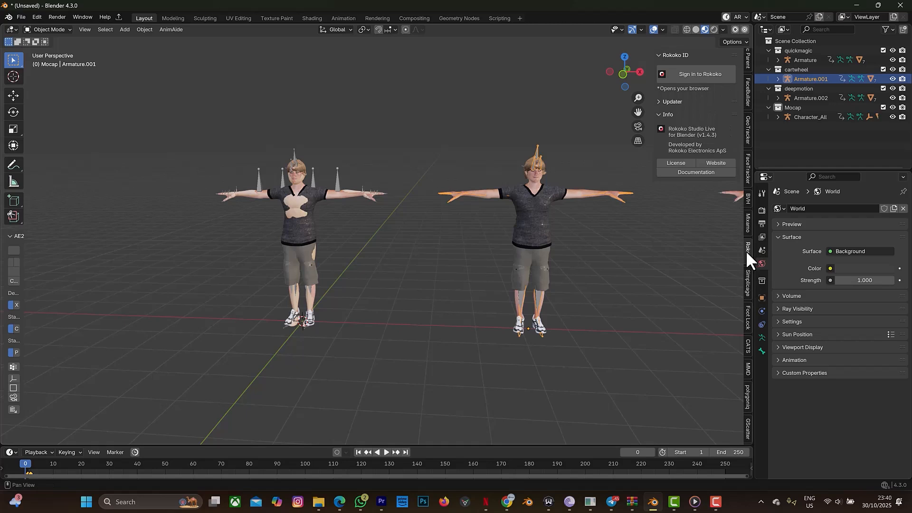
pyautogui.click(660, 101)
pyautogui.click(660, 101)
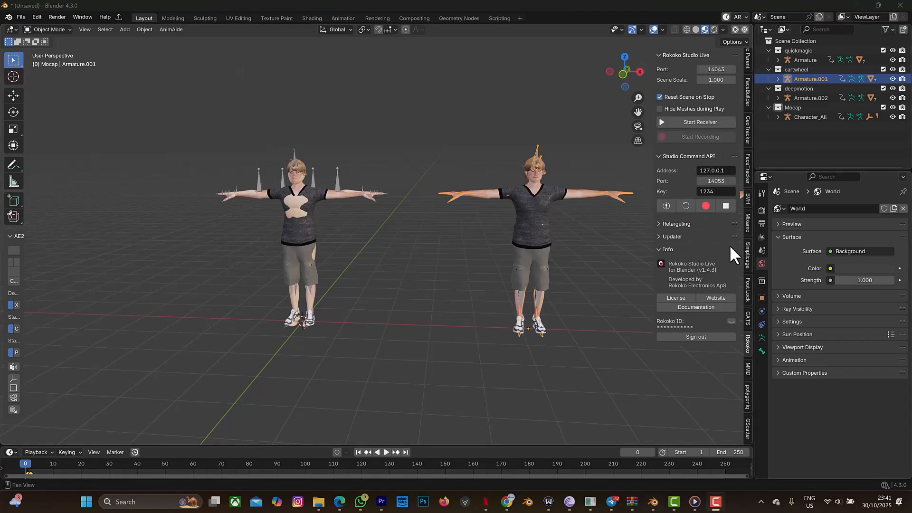
pyautogui.click(659, 223)
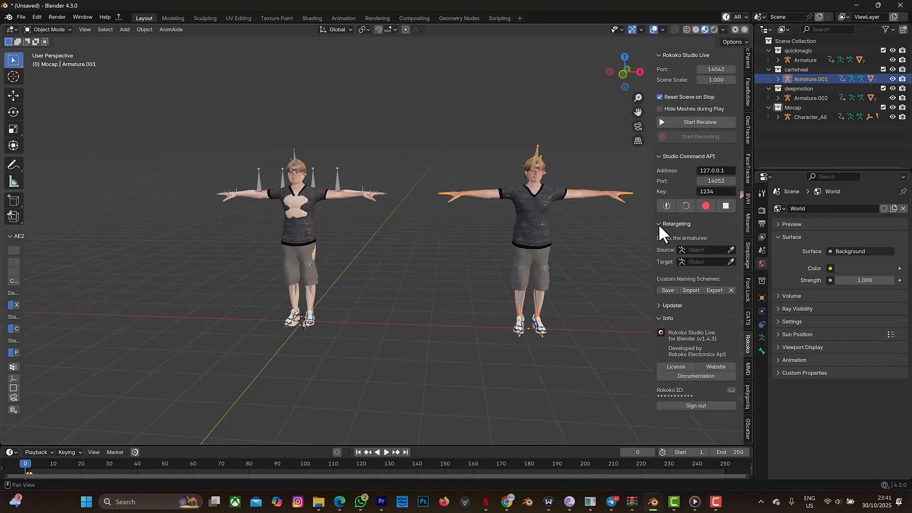
# Step: Set the retargeting source to Character_All and the target to Armature.001
pyautogui.click(730, 250)
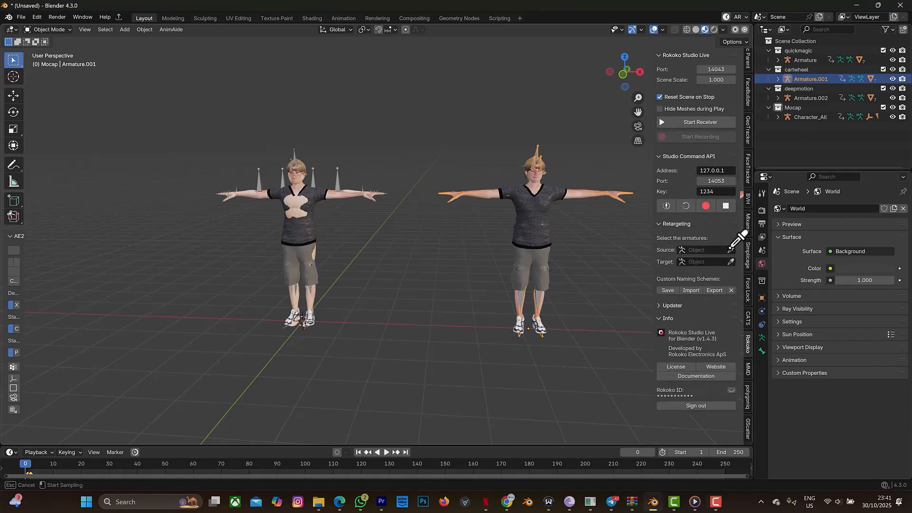
pyautogui.press('Escape')
pyautogui.click(698, 249)
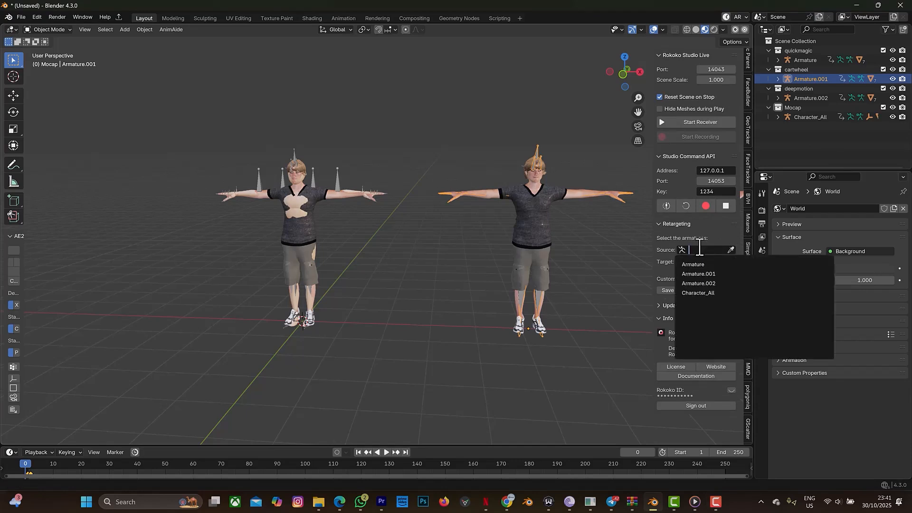
pyautogui.click(702, 293)
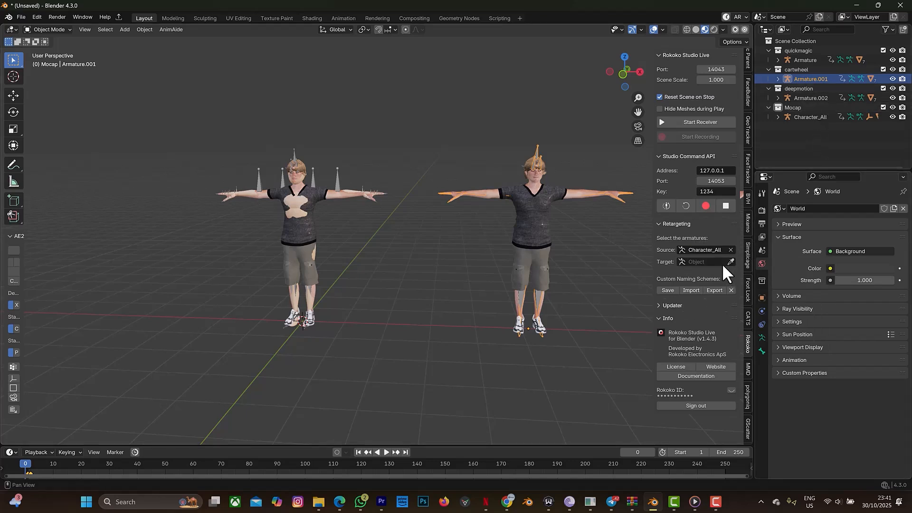
pyautogui.click(722, 263)
pyautogui.click(717, 284)
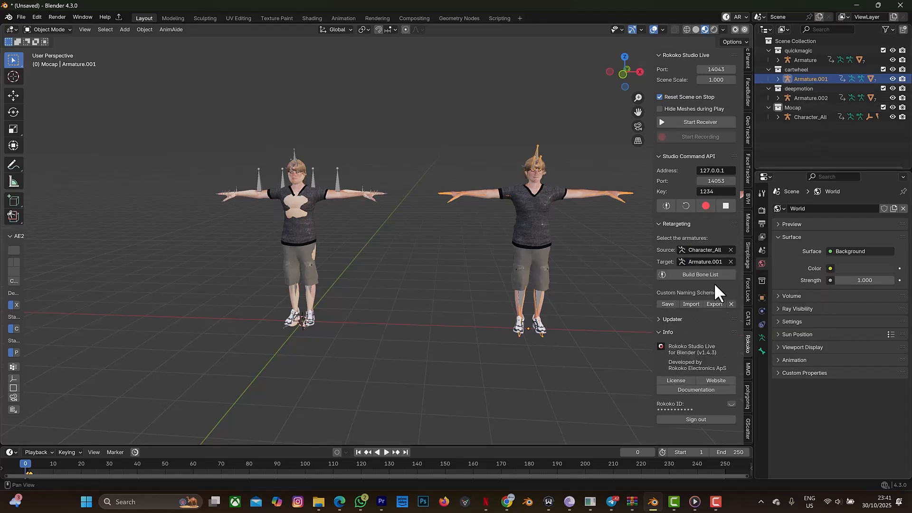
# Step: Build the bone list for the two armatures and retarget the animation with Auto Scale and the Rest pose
pyautogui.click(704, 272)
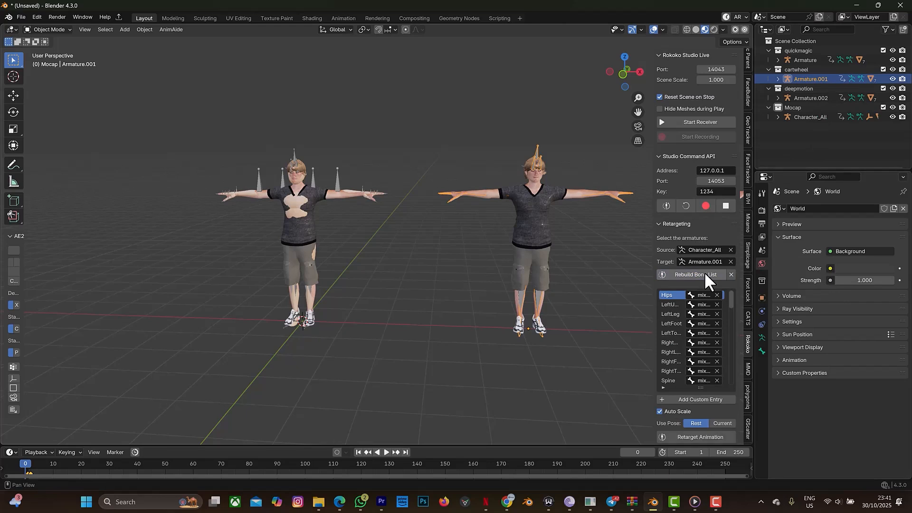
pyautogui.scroll(-2, 710, 413)
pyautogui.scroll(-1, 716, 412)
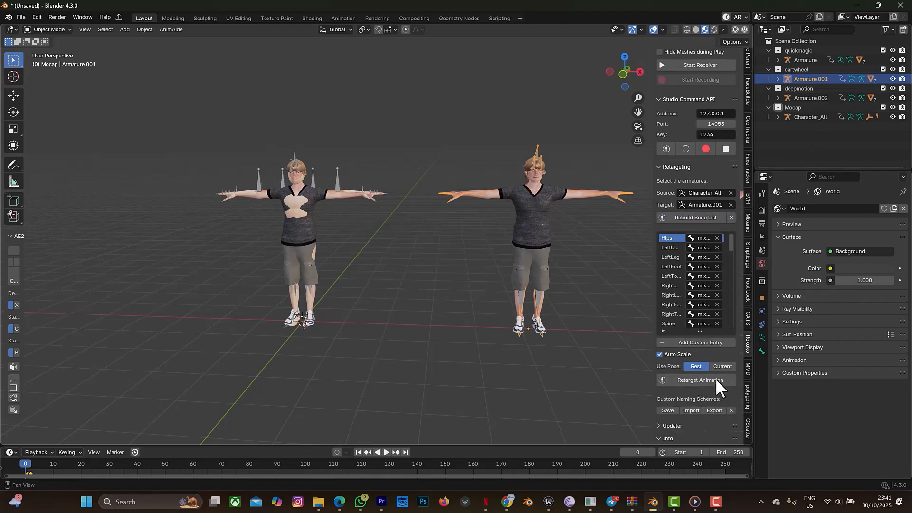
pyautogui.click(707, 380)
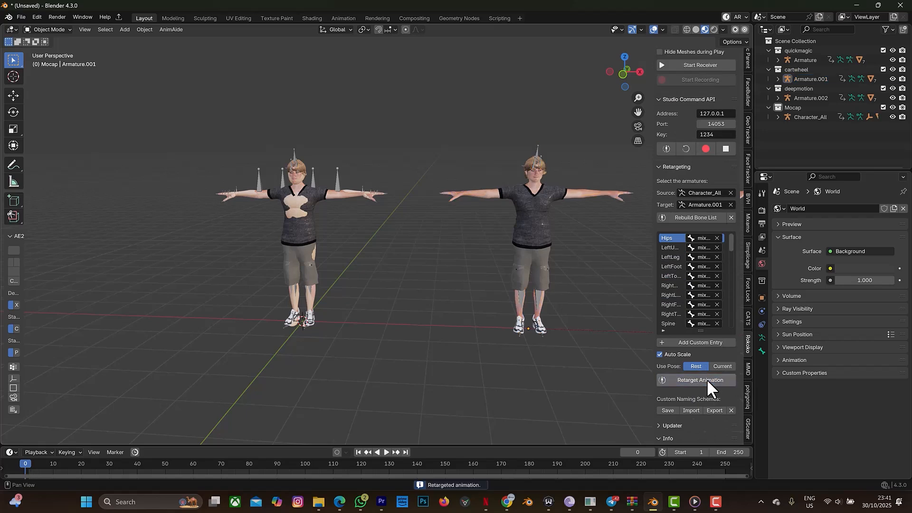
# Step: Enlarge the timeline, play the retargeted animation and examine the character against the source motion from the front
pyautogui.moveTo(274, 447); pyautogui.dragTo(275, 408)
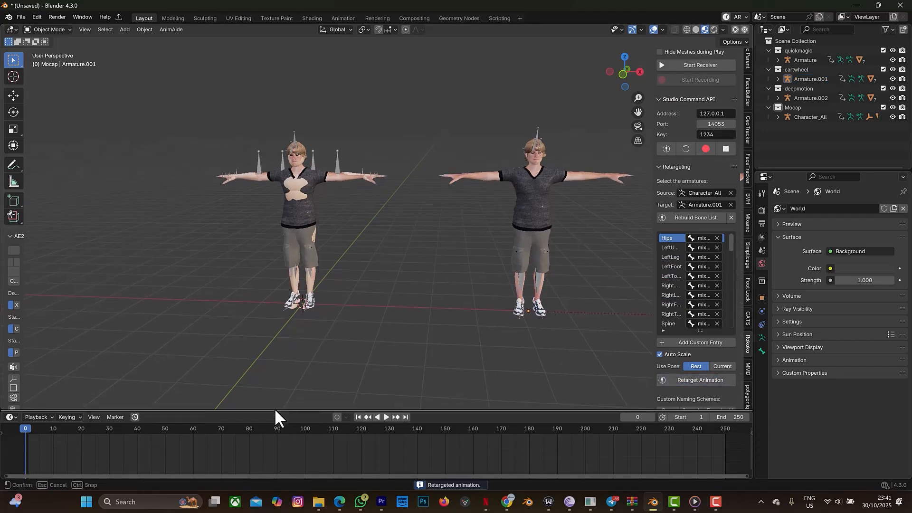
pyautogui.press('space')
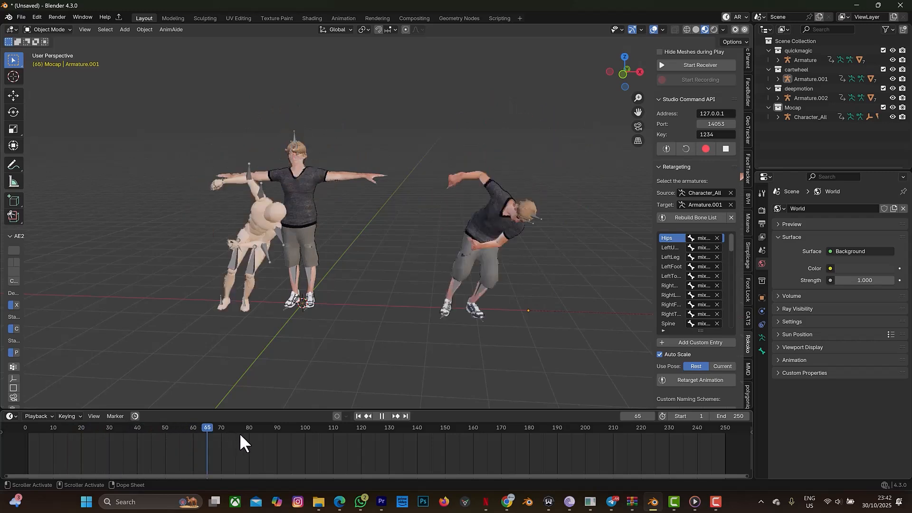
pyautogui.press('space')
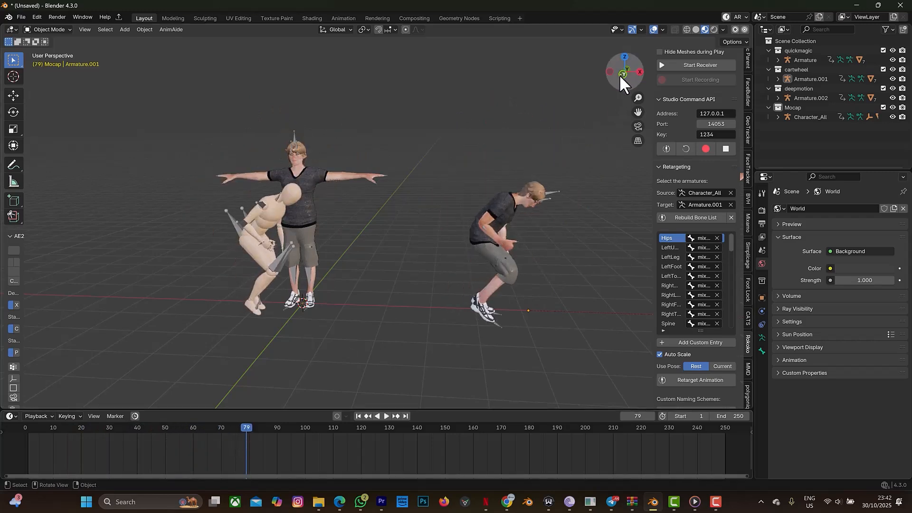
pyautogui.click(623, 76)
pyautogui.scroll(3, 553, 285)
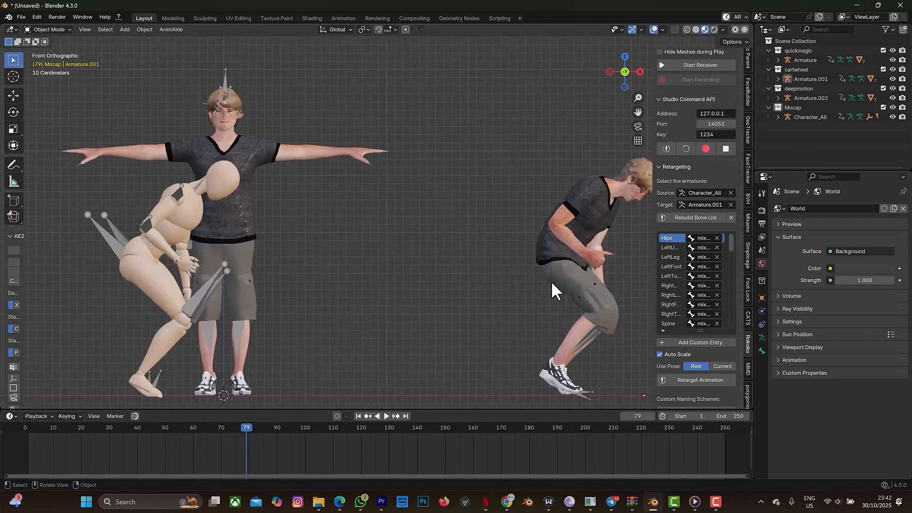
pyautogui.moveTo(638, 112); pyautogui.dragTo(643, 86)
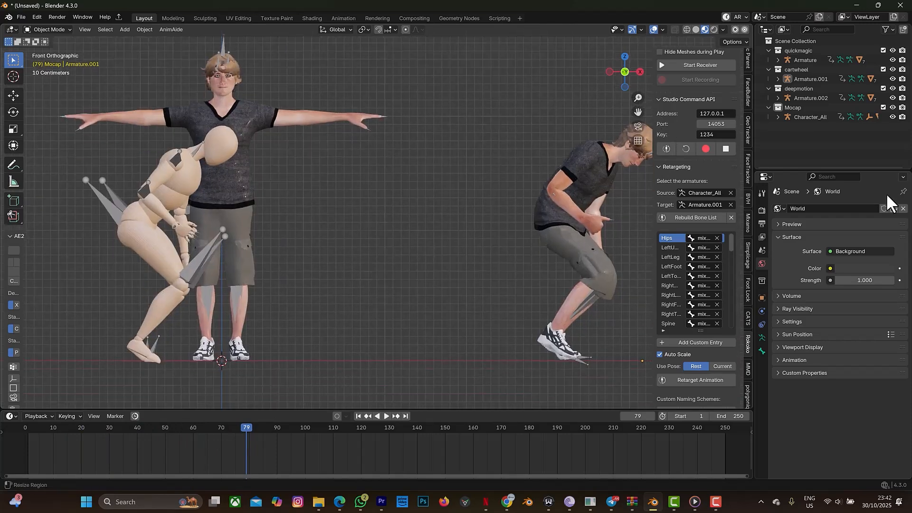
# Step: Delete the Character_All armature with its whole hierarchy from the Mocap collection
pyautogui.click(841, 116)
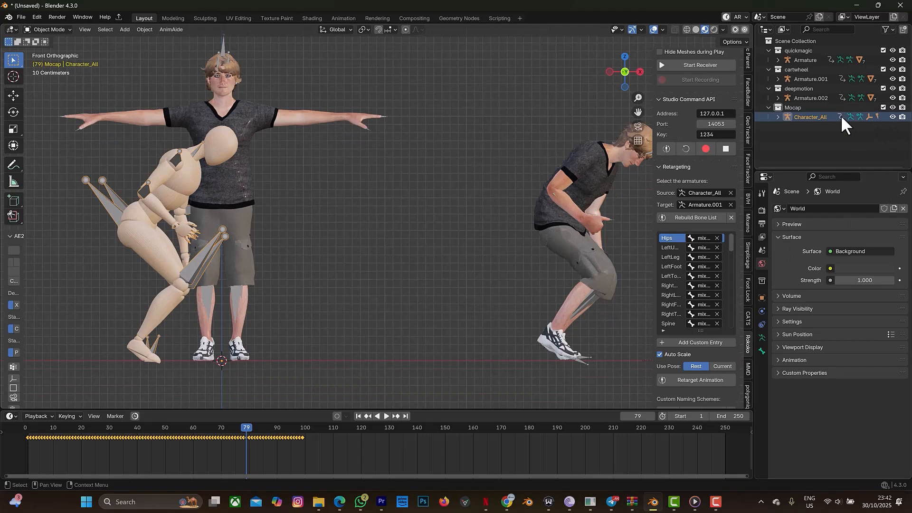
pyautogui.rightClick(785, 116)
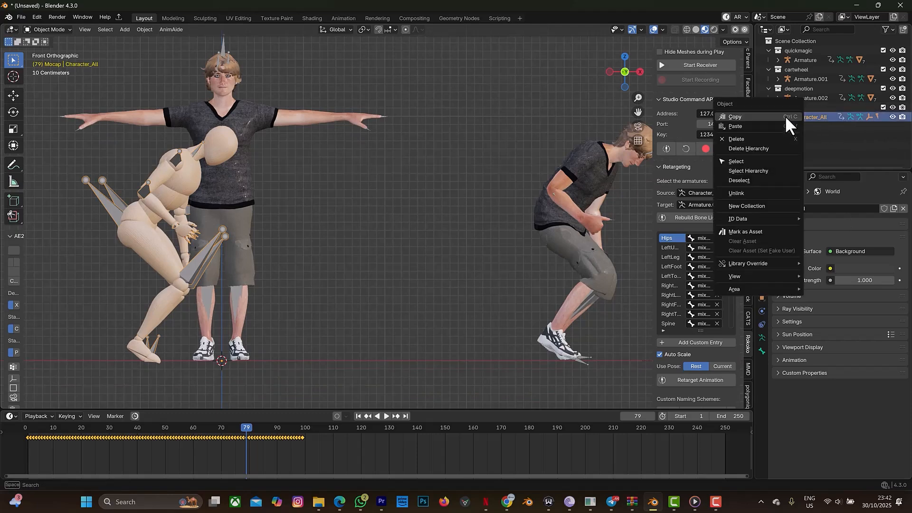
pyautogui.click(760, 149)
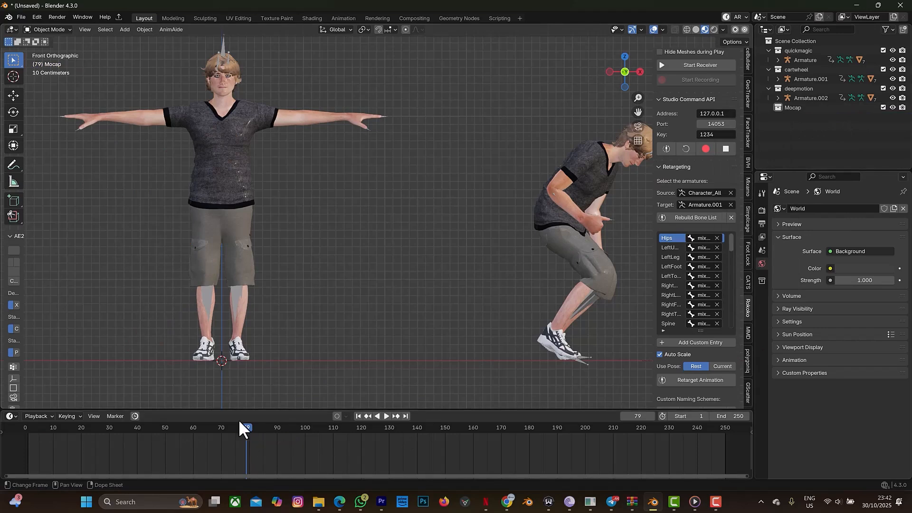
# Step: Switch the viewport to solid shading and make the empty Mocap collection active
pyautogui.hotkey('shift', 'ctrl', 'space')
pyautogui.moveTo(198, 425); pyautogui.dragTo(230, 428)
pyautogui.click(696, 29)
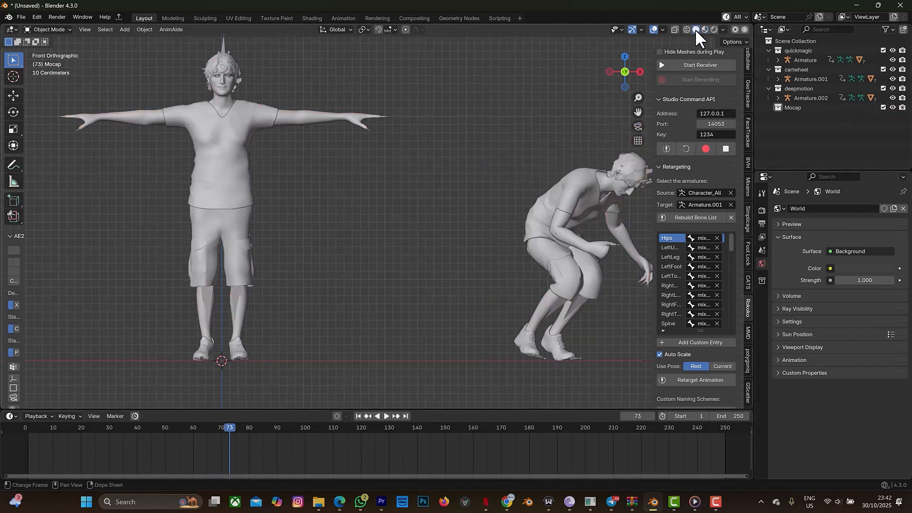
pyautogui.click(805, 109)
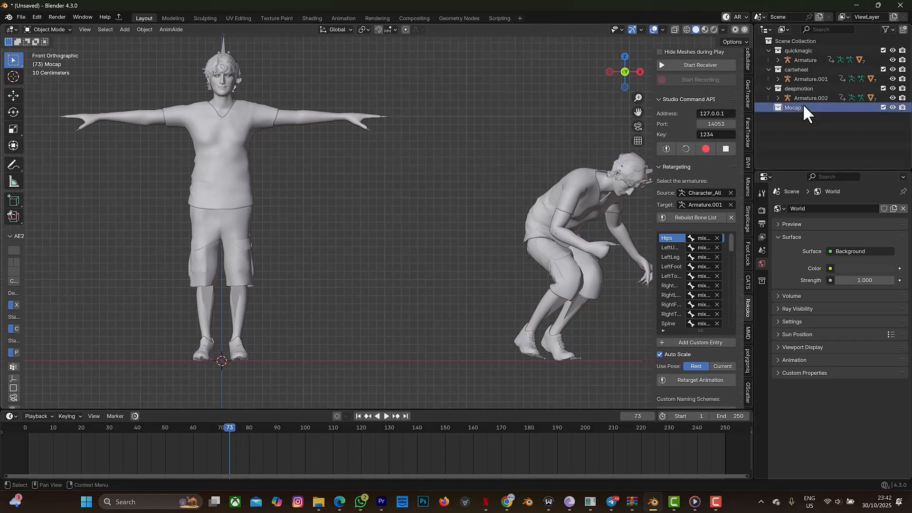
# Step: Switch to Chrome, download the backflip motion from QuickMagic and open the backflip.mp4 preview in DeepMotion
pyautogui.click(508, 501)
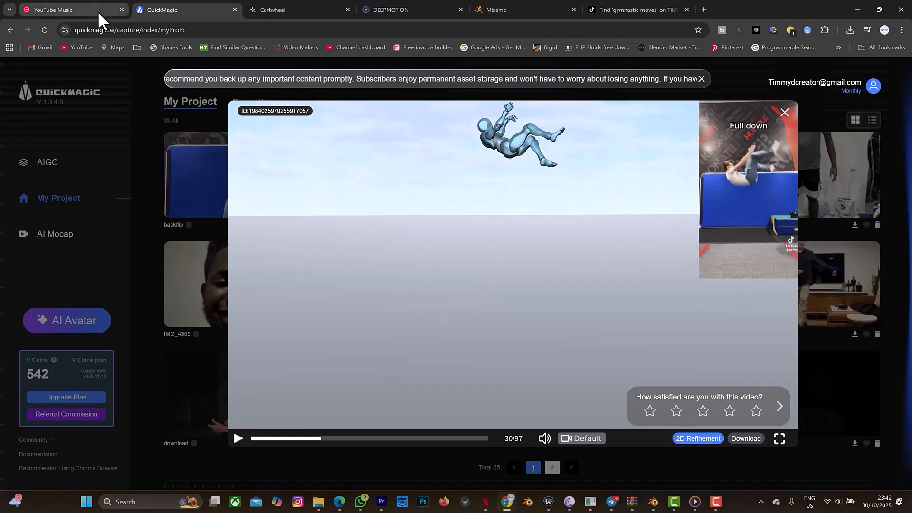
pyautogui.click(740, 442)
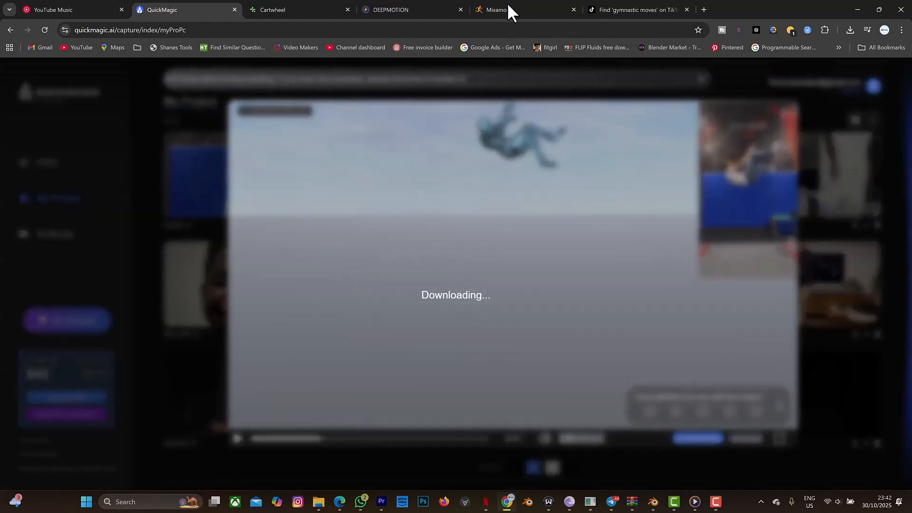
pyautogui.click(386, 12)
pyautogui.click(480, 249)
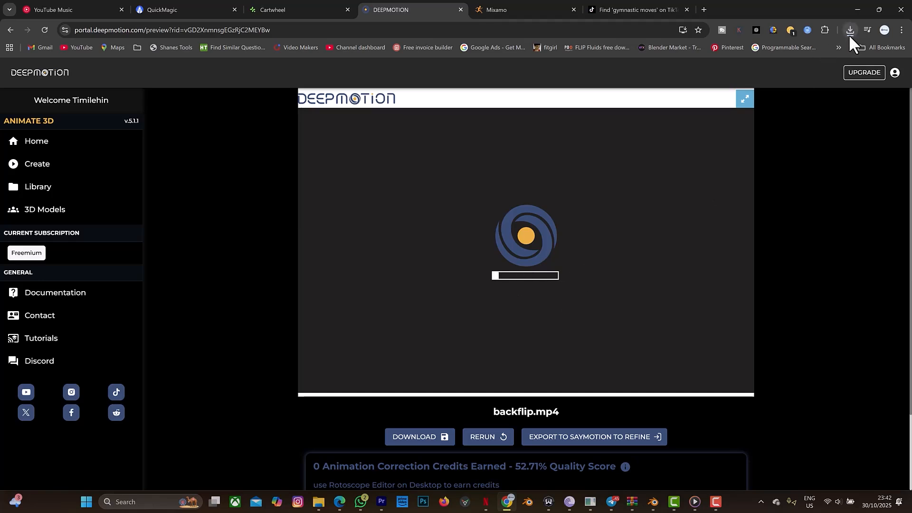
# Step: Open the downloaded backflip archive in File Explorer and copy the backflip_Mixamo file from its inner backflip folder
pyautogui.click(653, 501)
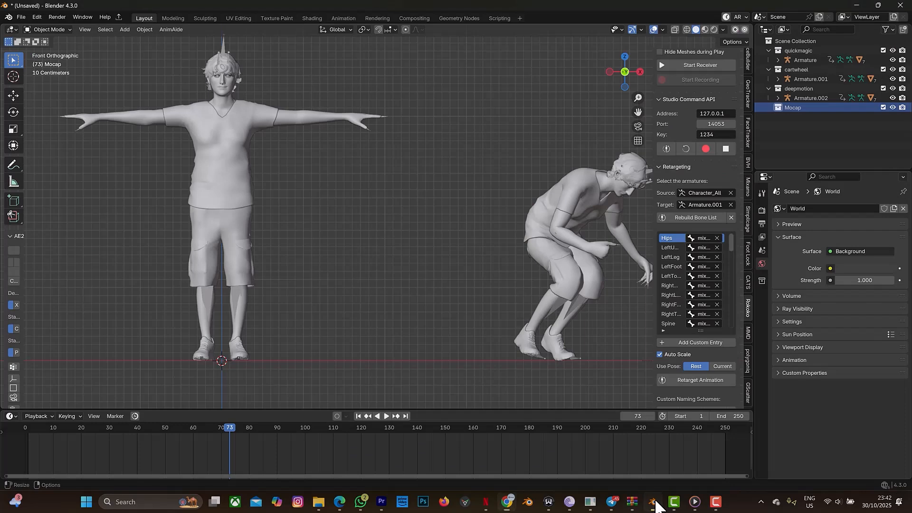
pyautogui.click(21, 17)
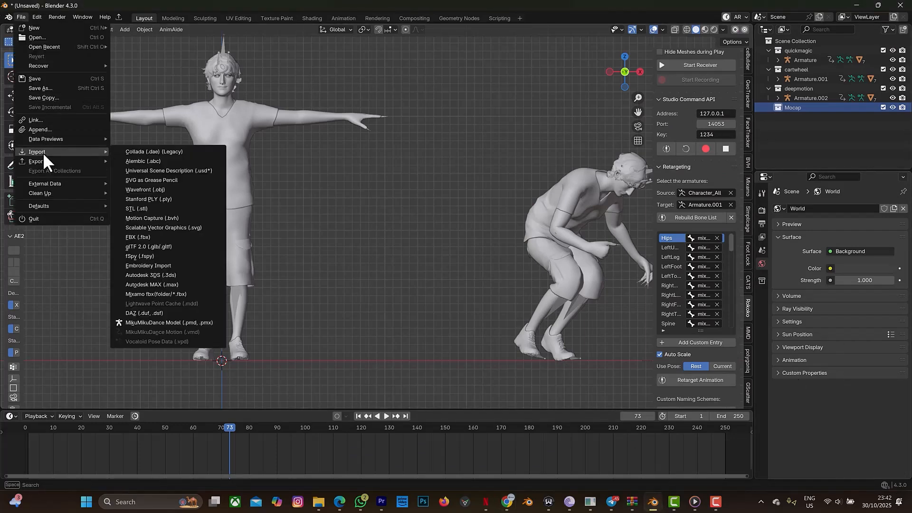
pyautogui.moveTo(315, 503)
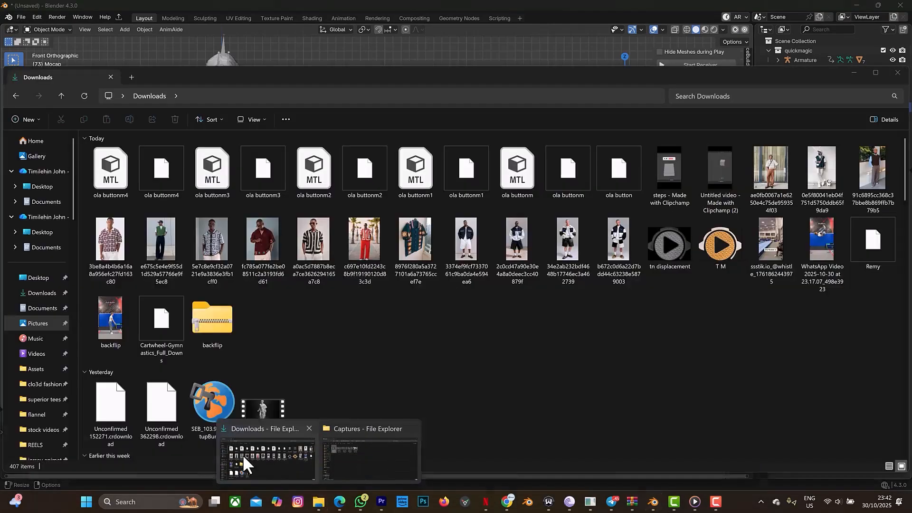
pyautogui.click(244, 454)
pyautogui.click(215, 328)
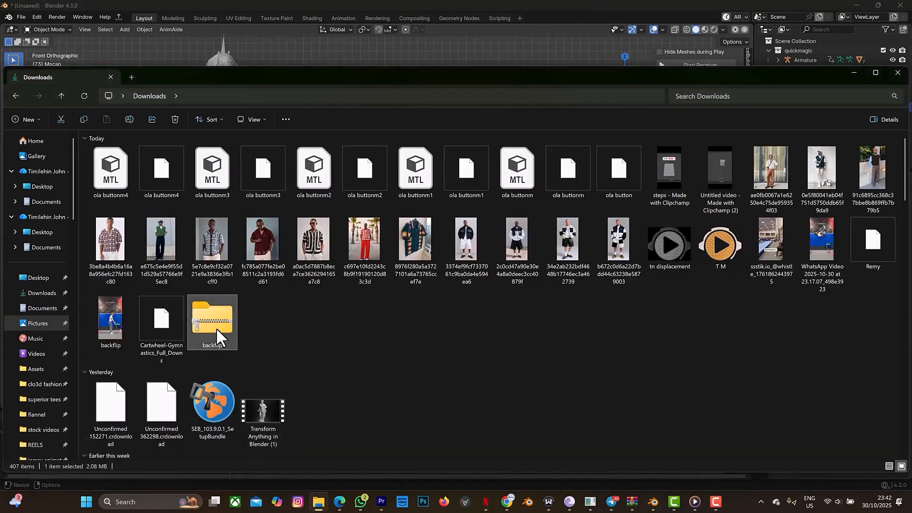
pyautogui.doubleClick(216, 327)
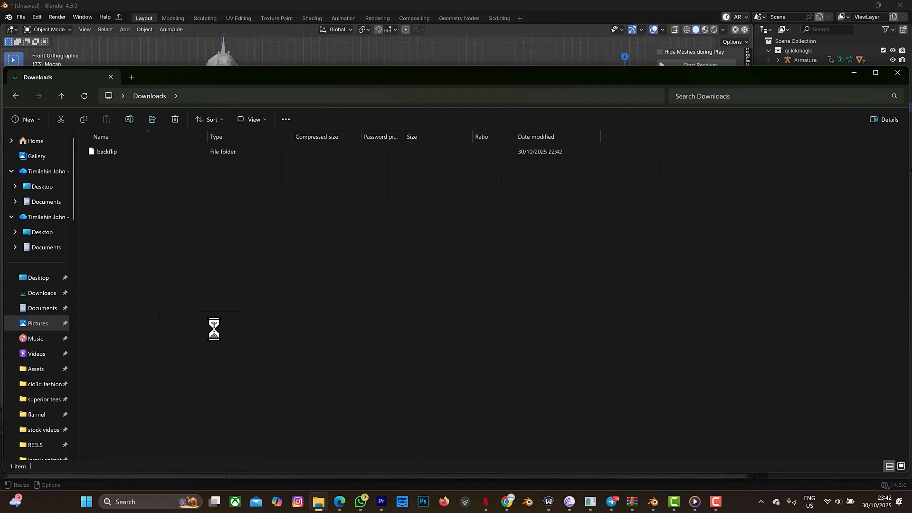
pyautogui.doubleClick(107, 151)
pyautogui.click(107, 151)
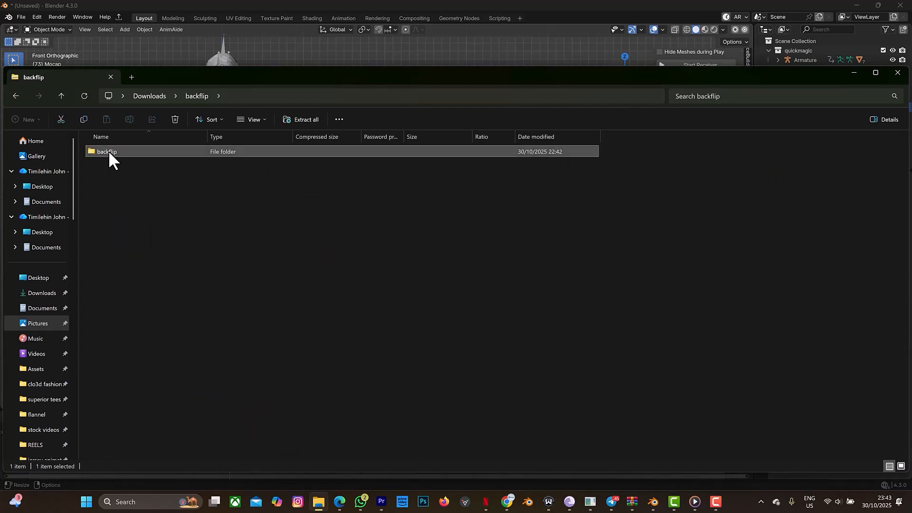
pyautogui.doubleClick(109, 151)
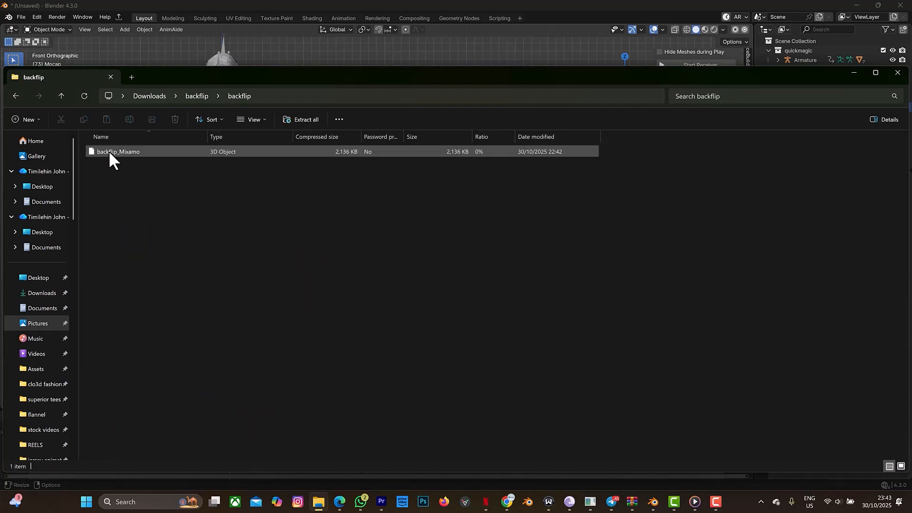
pyautogui.click(109, 151)
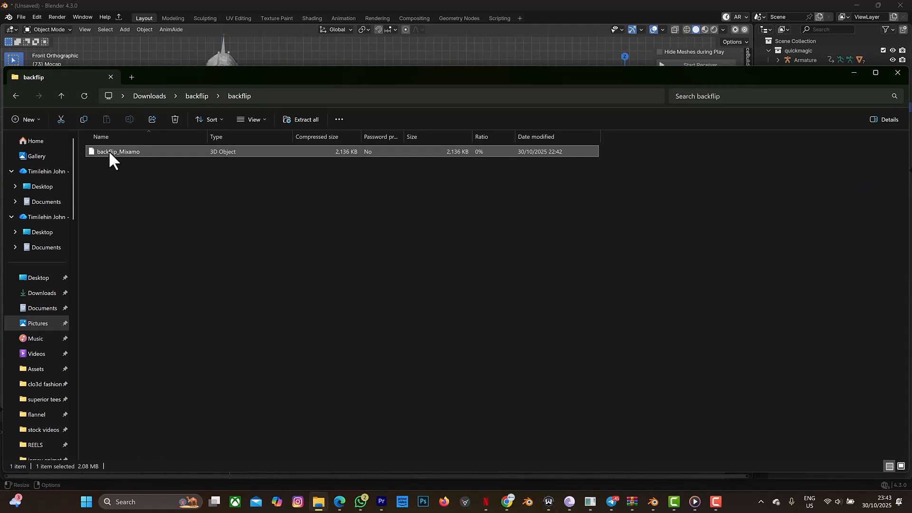
# Step: Paste backflip_Mixamo into the Downloads folder and return to Blender
pyautogui.click(66, 98)
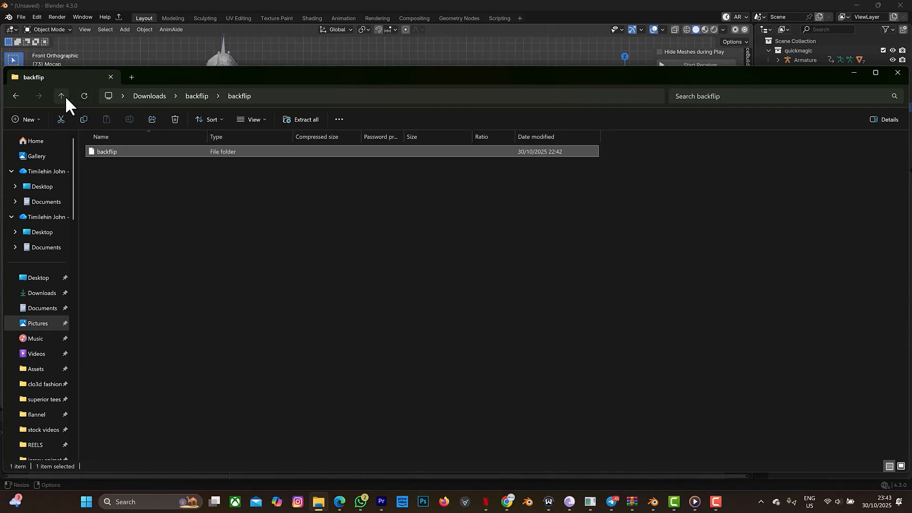
pyautogui.click(65, 97)
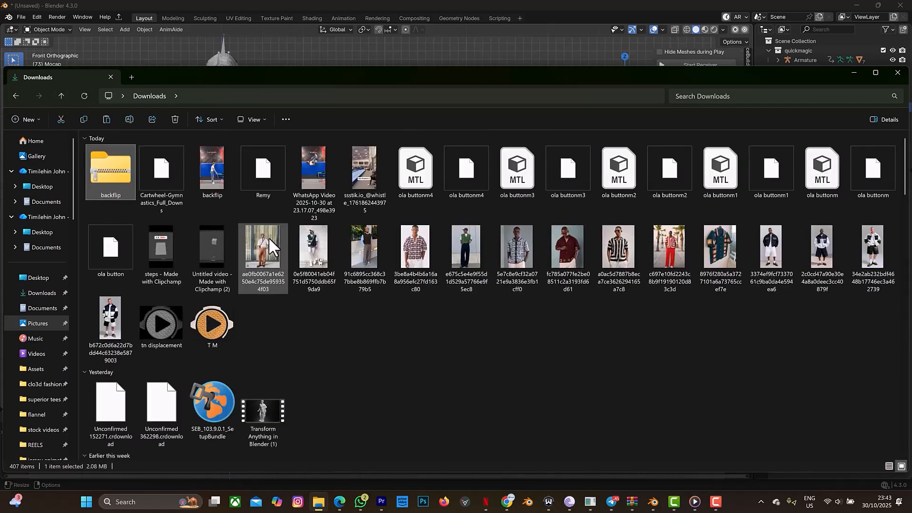
pyautogui.click(314, 312)
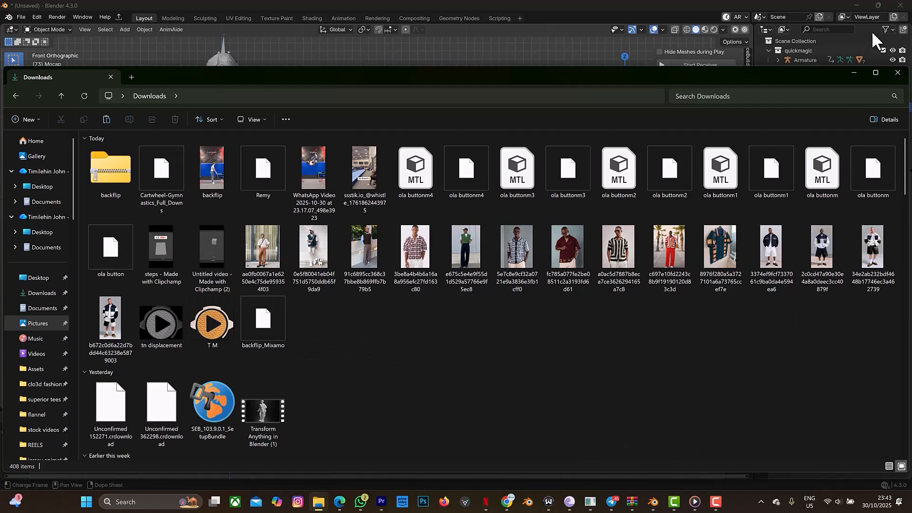
pyautogui.click(854, 73)
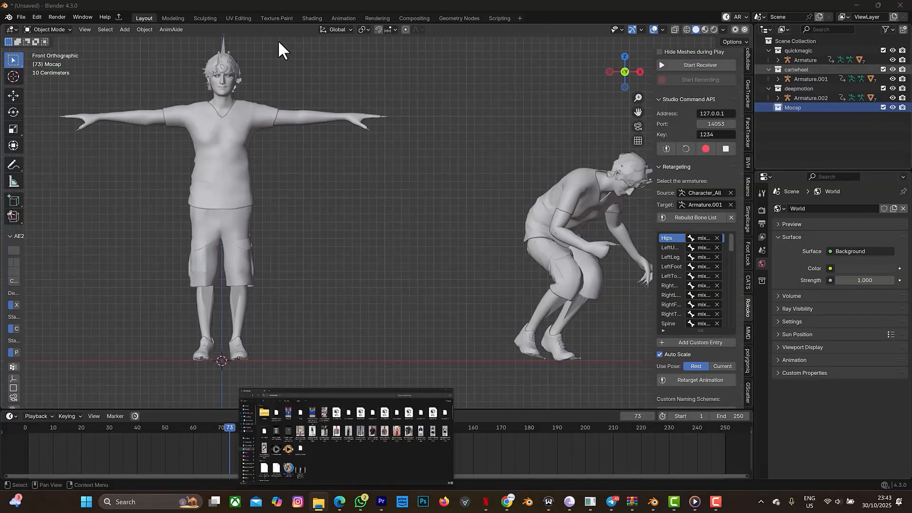
# Step: Import backflip_Mixamo.fbx from Downloads into the Mocap collection with the default FBX settings
pyautogui.click(21, 17)
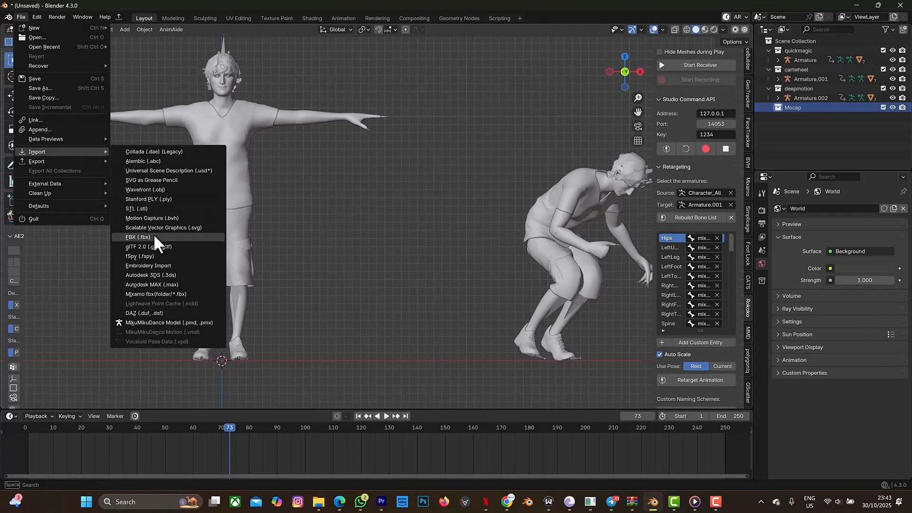
pyautogui.click(154, 238)
pyautogui.click(502, 272)
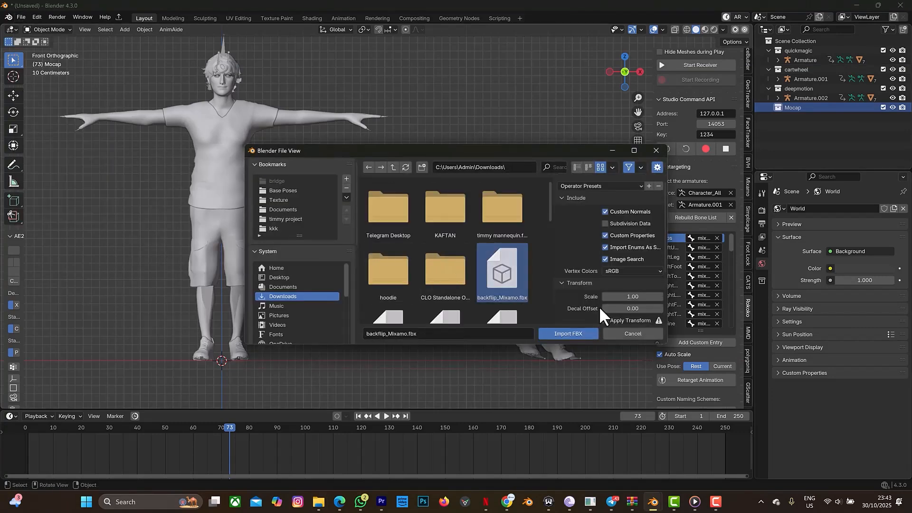
pyautogui.click(578, 334)
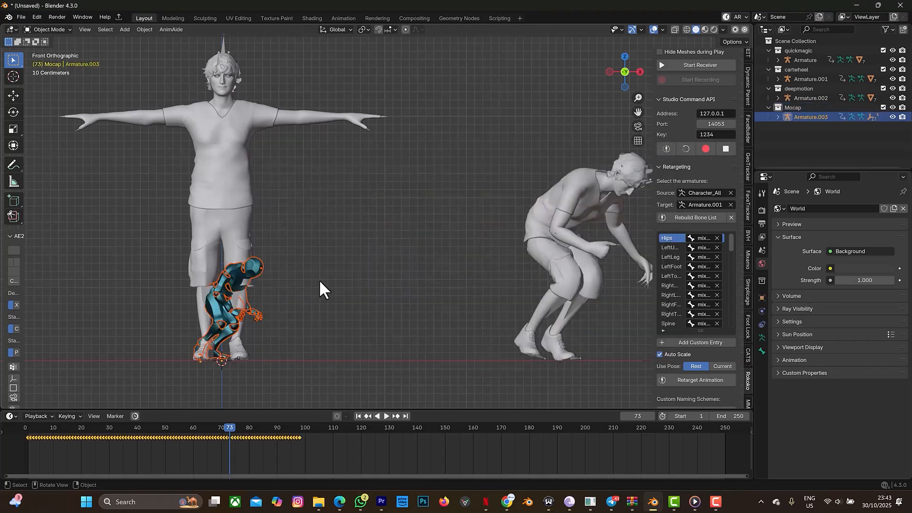
# Step: Put Armature.003 in Rest Position at frame 1 and scale it about 2.07 times to match the character's height
pyautogui.scroll(-2, 296, 269)
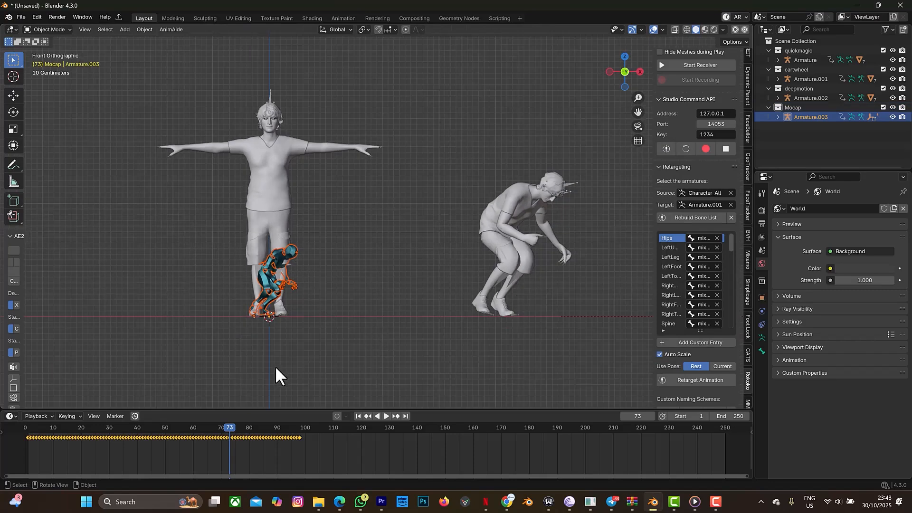
pyautogui.click(359, 417)
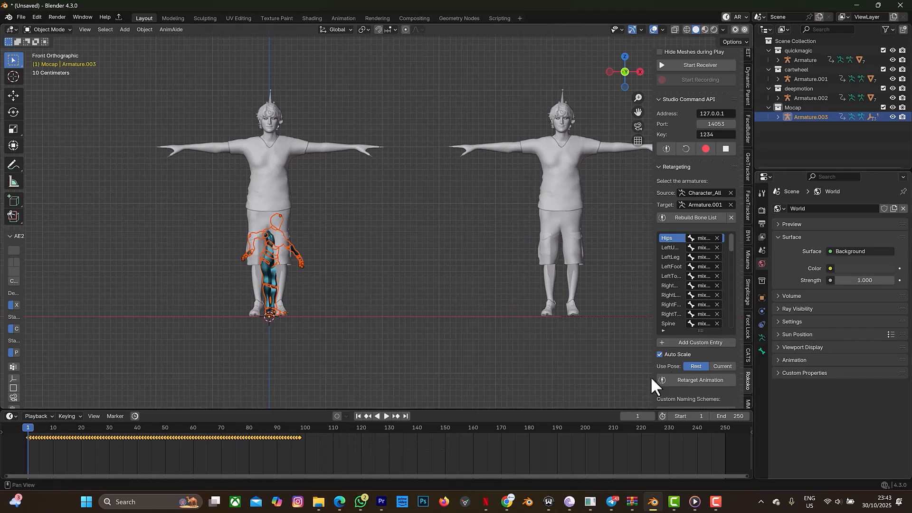
pyautogui.click(762, 339)
pyautogui.click(865, 240)
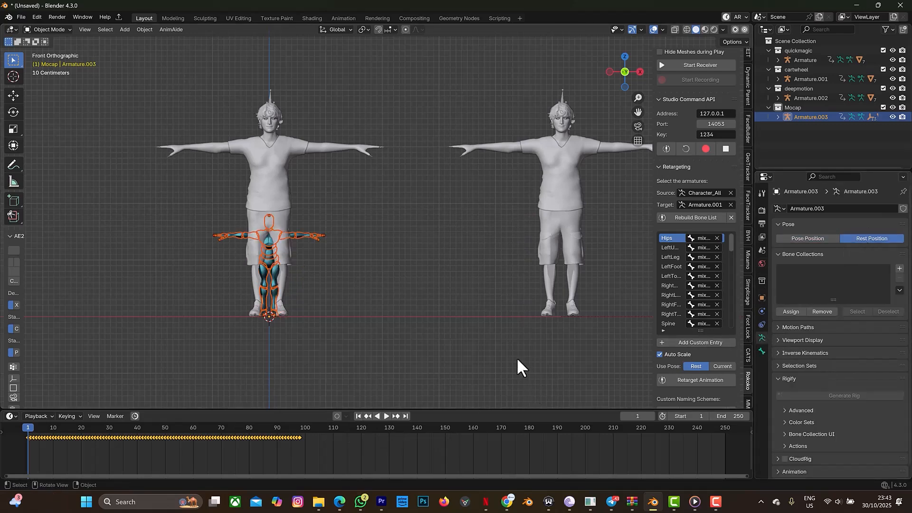
pyautogui.press('s')
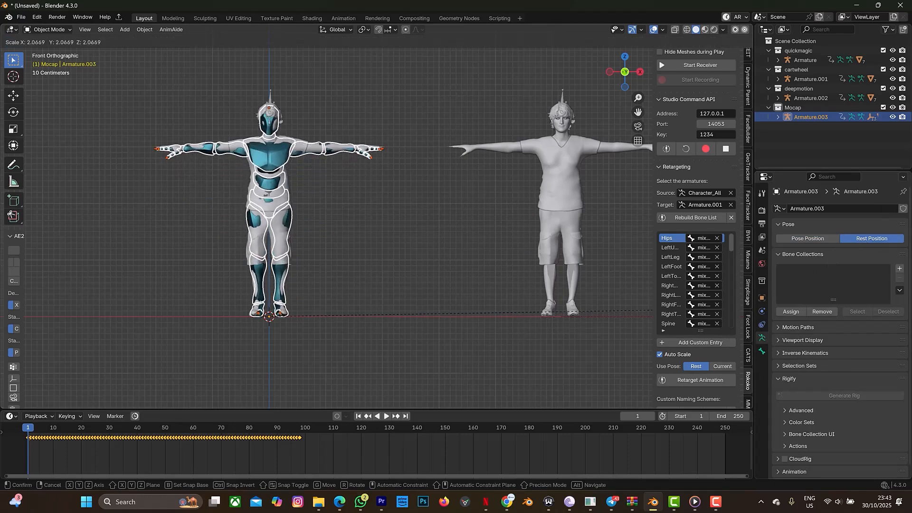
pyautogui.click(716, 310)
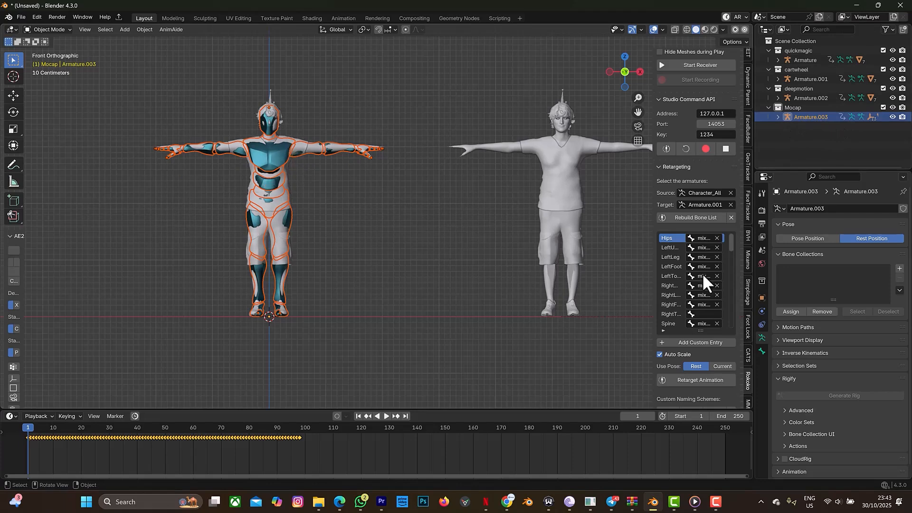
# Step: Clear the old Rokoko bone mapping and armatures, and set Armature.003 as retargeting source and Armature as target
pyautogui.click(731, 218)
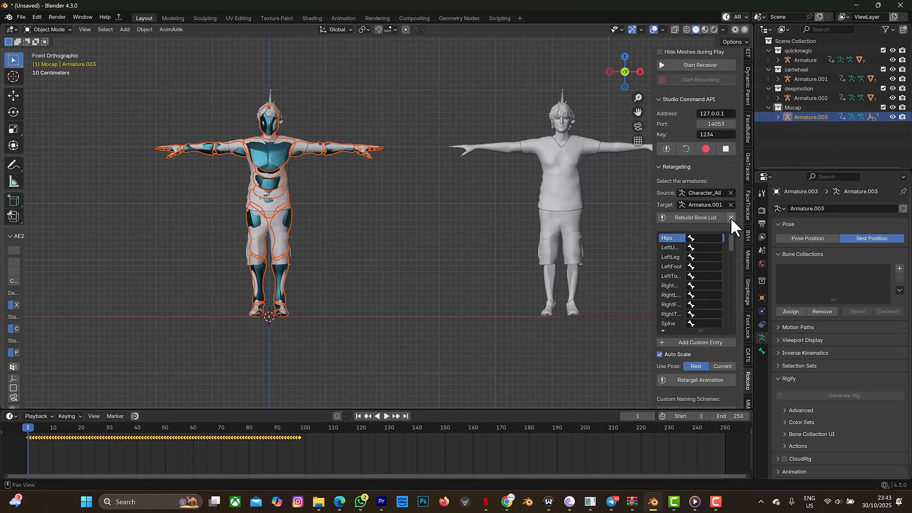
pyautogui.click(731, 206)
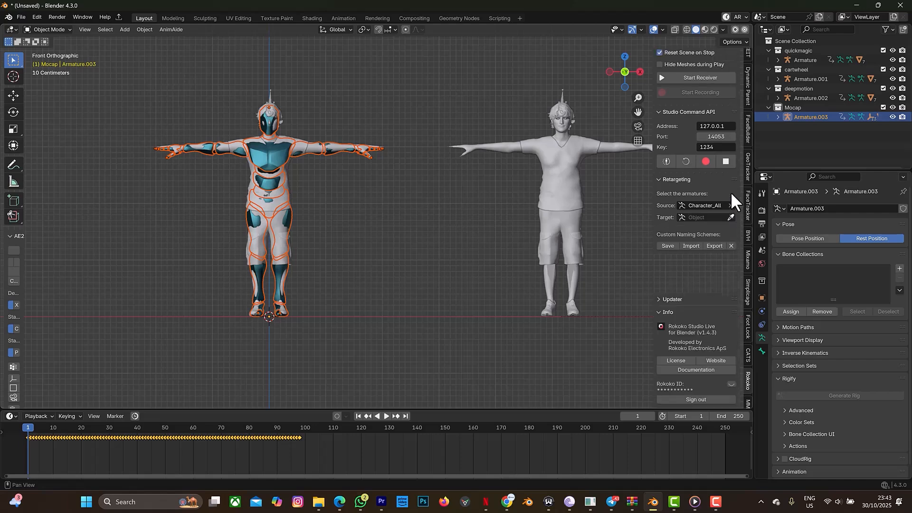
pyautogui.click(732, 245)
pyautogui.click(706, 244)
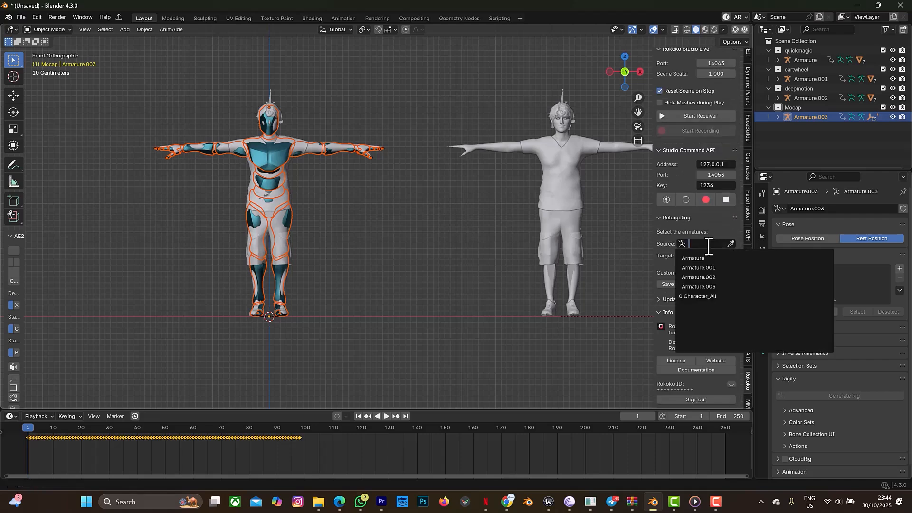
pyautogui.click(711, 286)
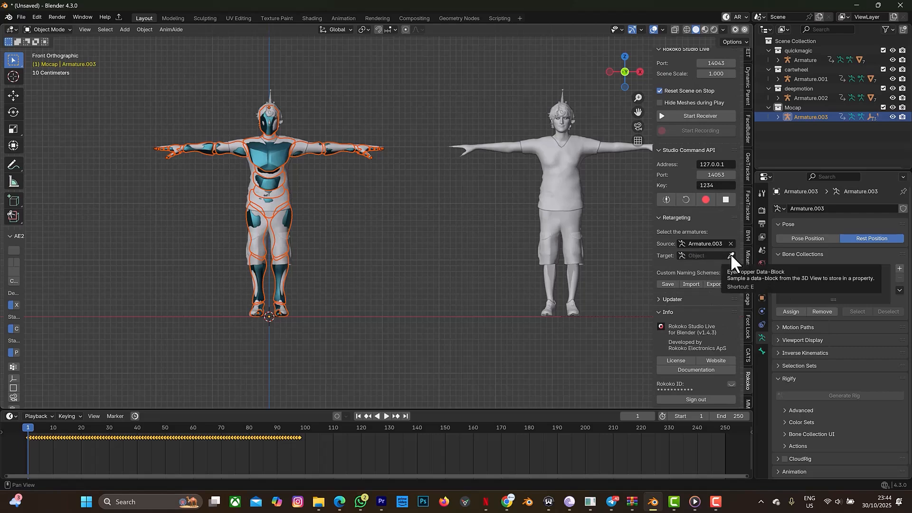
pyautogui.click(805, 60)
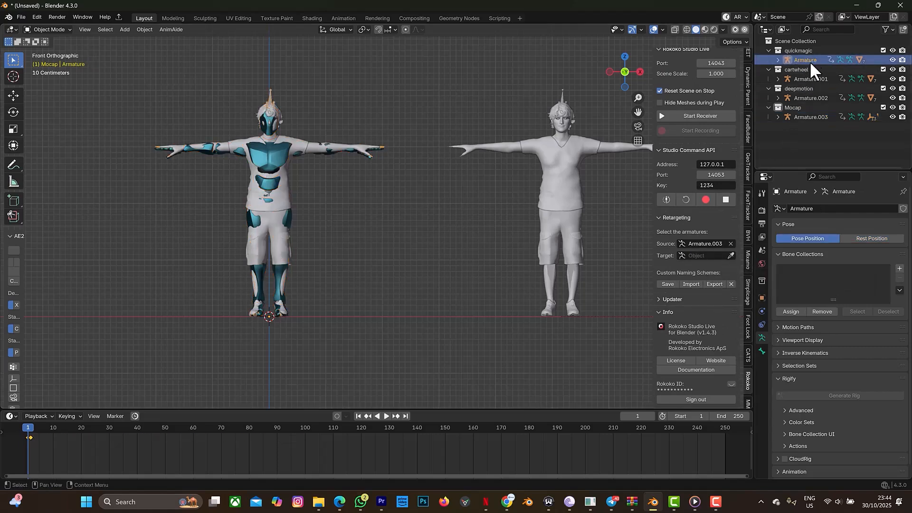
pyautogui.click(705, 255)
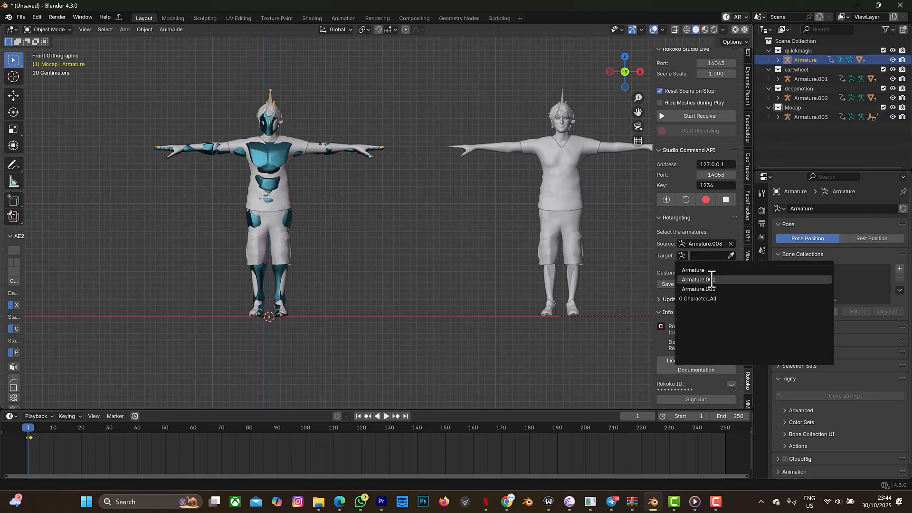
pyautogui.click(711, 270)
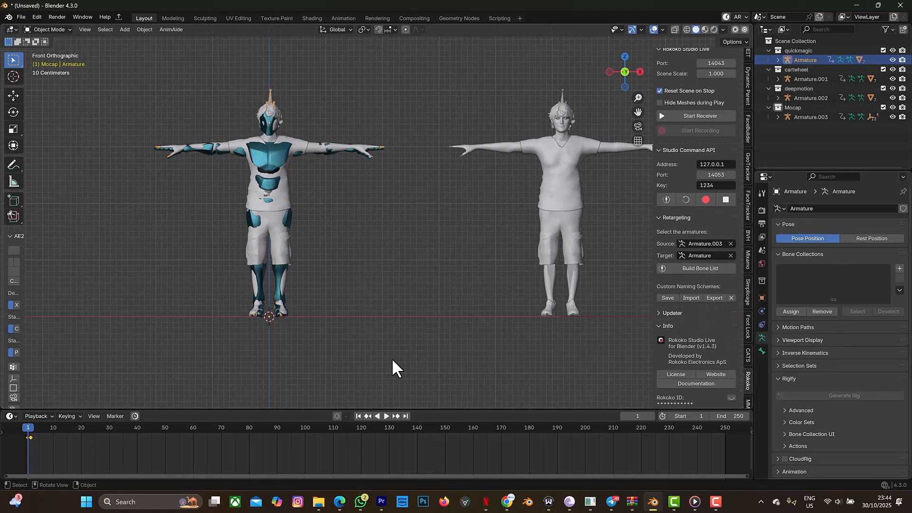
# Step: Build the bone list, retarget the animation onto Armature using the rest pose, and briefly preview the result
pyautogui.click(706, 267)
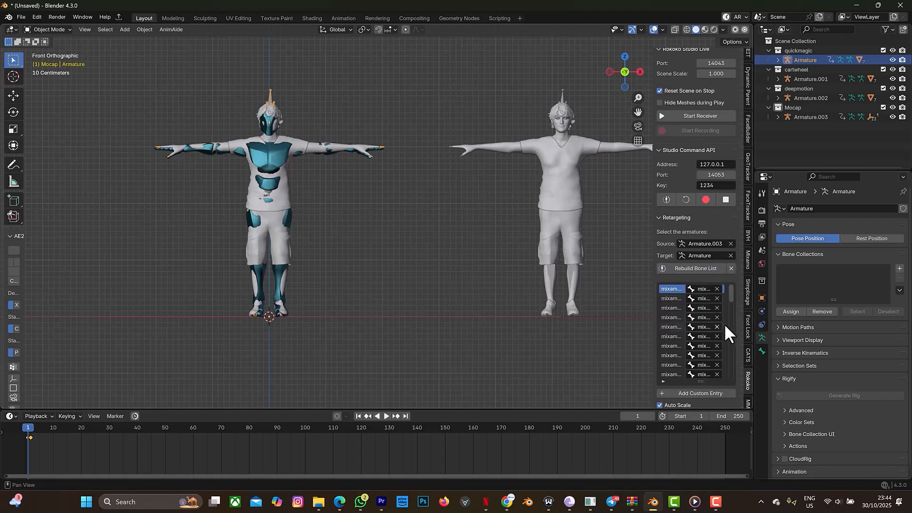
pyautogui.scroll(-5, 726, 324)
pyautogui.scroll(-3, 734, 316)
pyautogui.scroll(-6, 740, 320)
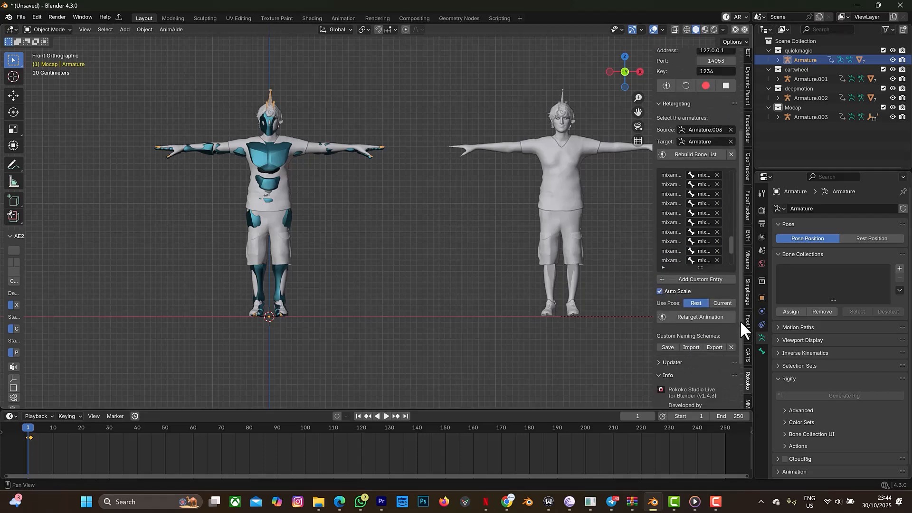
pyautogui.click(708, 315)
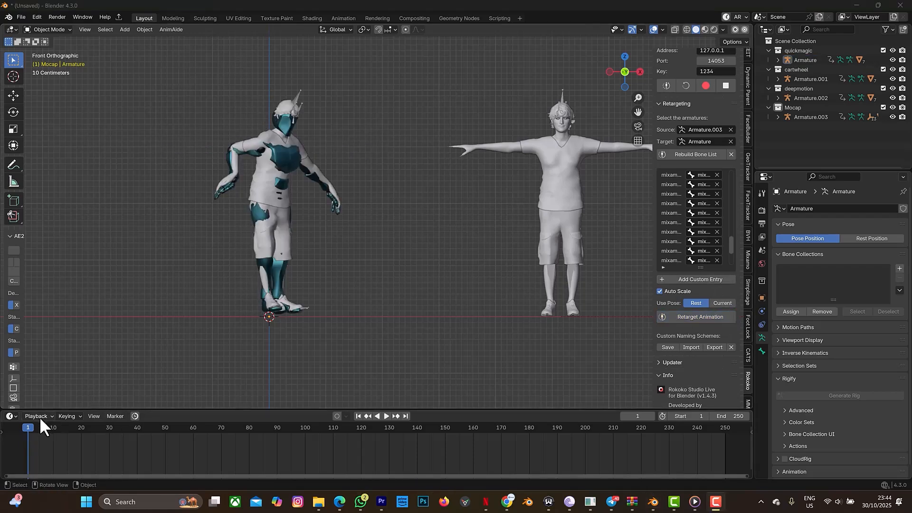
pyautogui.press('space')
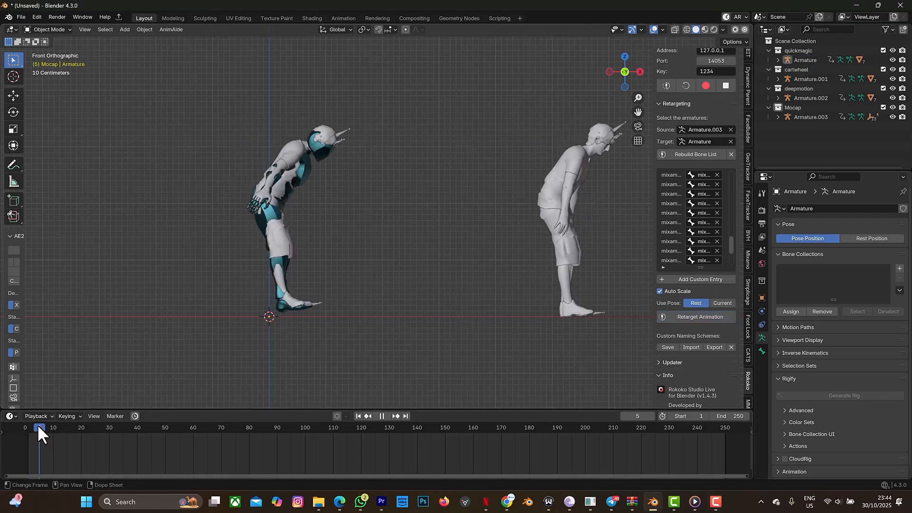
pyautogui.moveTo(37, 424); pyautogui.dragTo(29, 440)
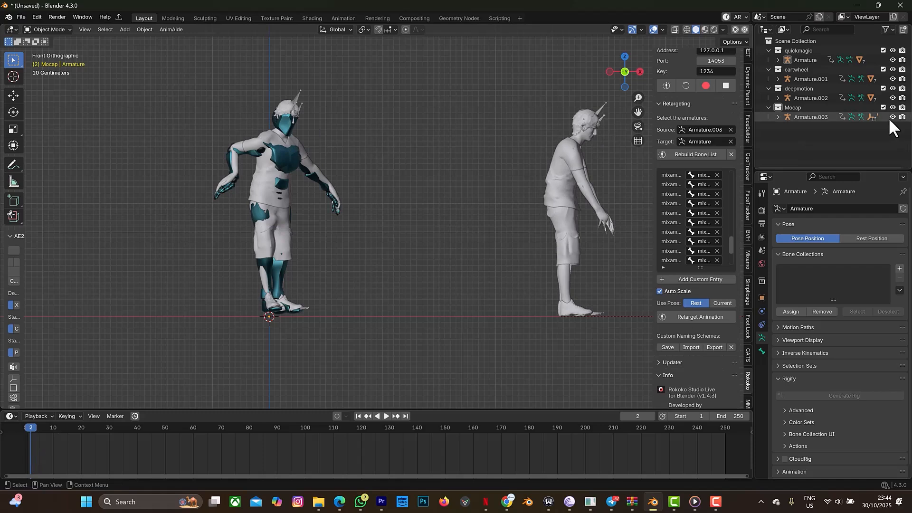
# Step: Delete Armature.003 with its whole hierarchy from the Mocap collection
pyautogui.click(834, 115)
pyautogui.rightClick(833, 115)
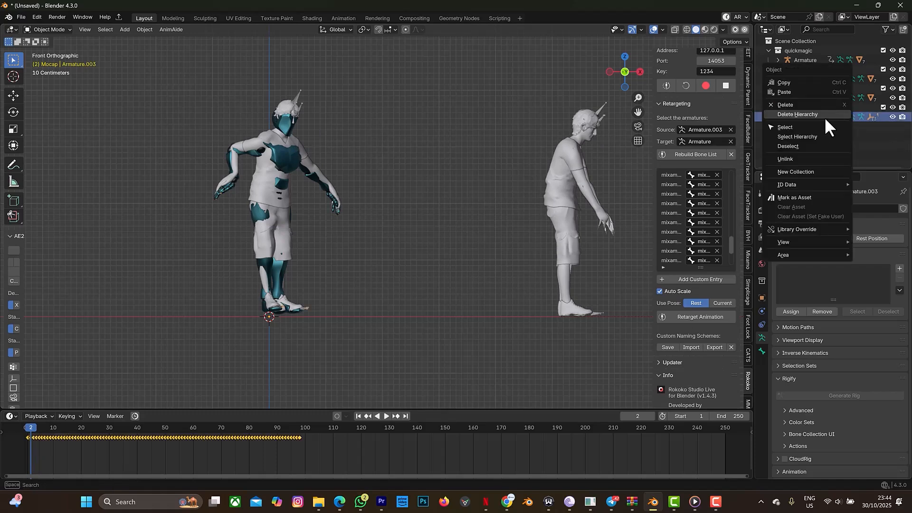
pyautogui.click(825, 116)
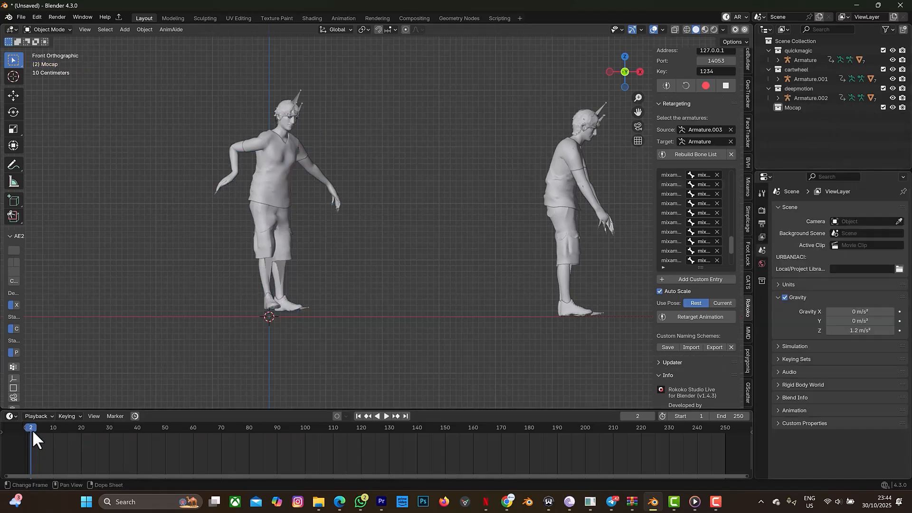
# Step: Play and scrub through the backflip to frame 97 to compare the motion of the two retargeted characters
pyautogui.moveTo(31, 429); pyautogui.dragTo(36, 435)
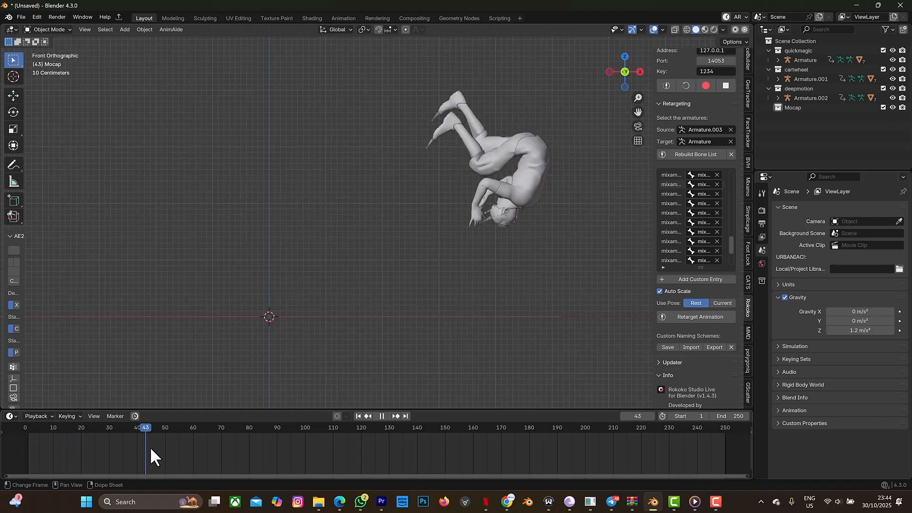
pyautogui.press('space')
pyautogui.scroll(-3, 502, 155)
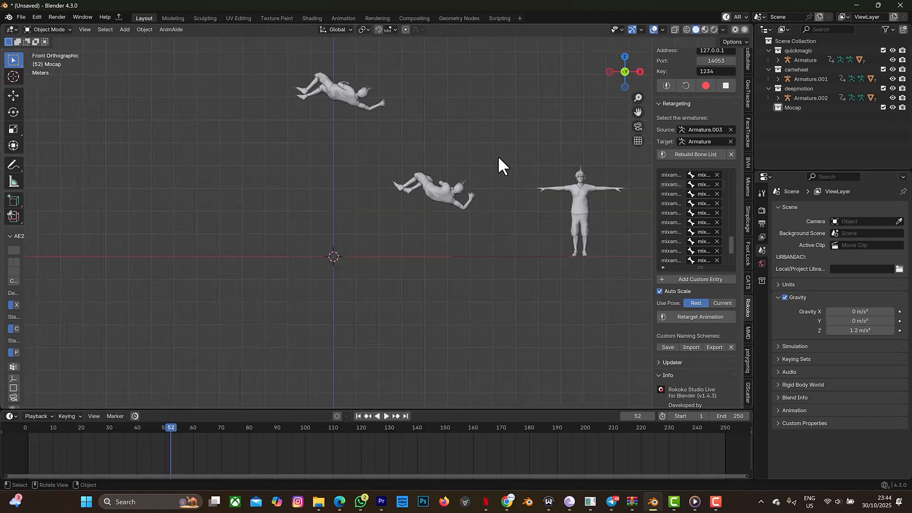
pyautogui.scroll(-1, 499, 158)
pyautogui.scroll(4, 363, 108)
pyautogui.scroll(-2, 363, 108)
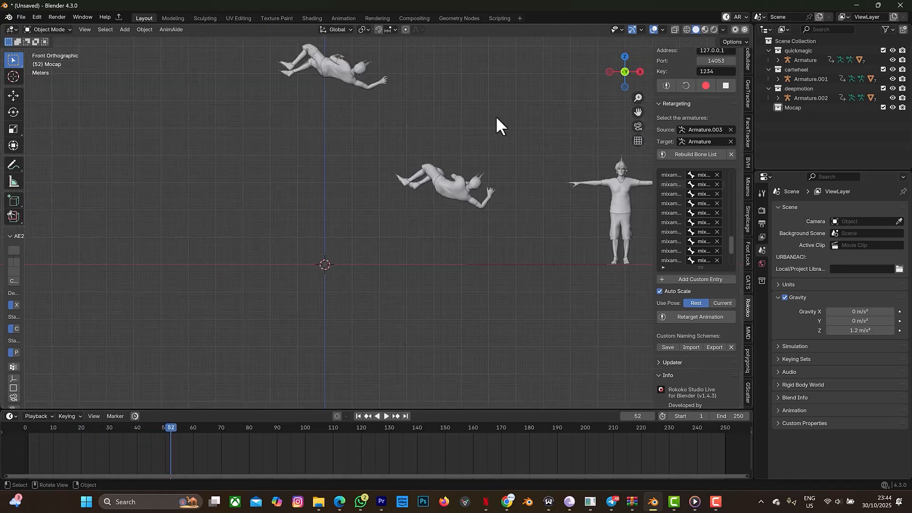
pyautogui.moveTo(625, 72)
pyautogui.mouseDown()
pyautogui.moveTo(613, 76)
pyautogui.moveTo(620, 71)
pyautogui.mouseUp()
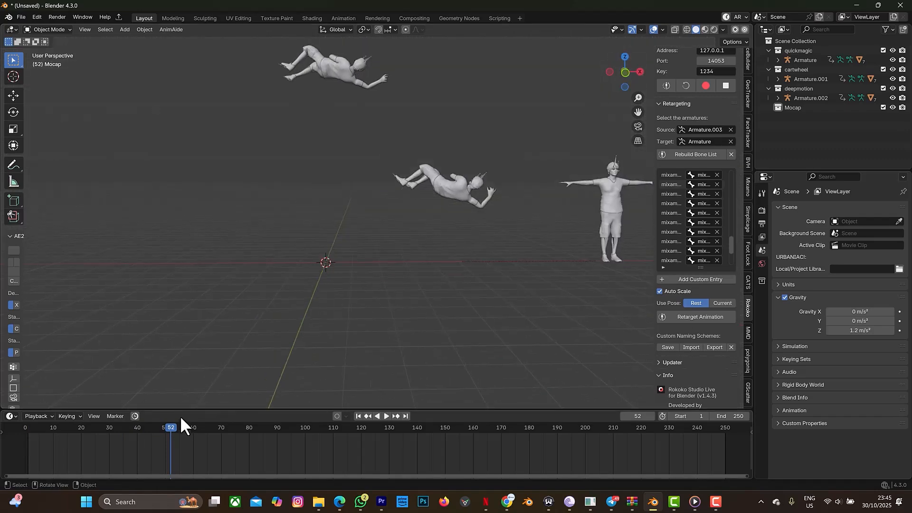
pyautogui.moveTo(172, 423); pyautogui.dragTo(126, 414)
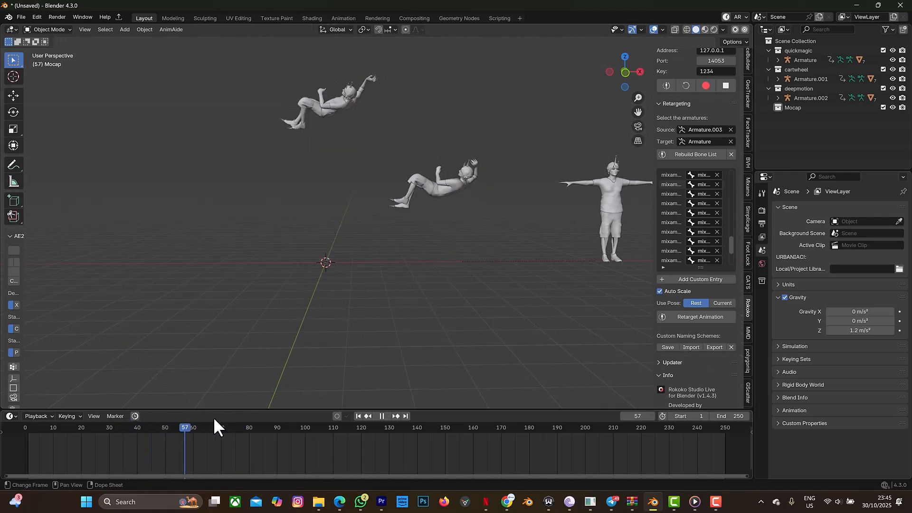
pyautogui.press('space')
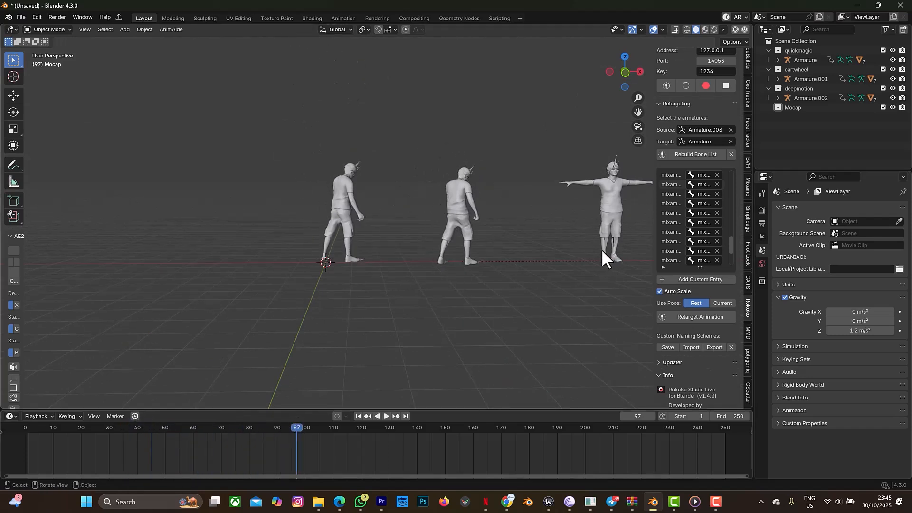
# Step: Inspect the quickmagic and cartwheel characters' poses at frame 97 from several angles, and bring the deepmotion character into view
pyautogui.click(623, 70)
pyautogui.scroll(4, 380, 235)
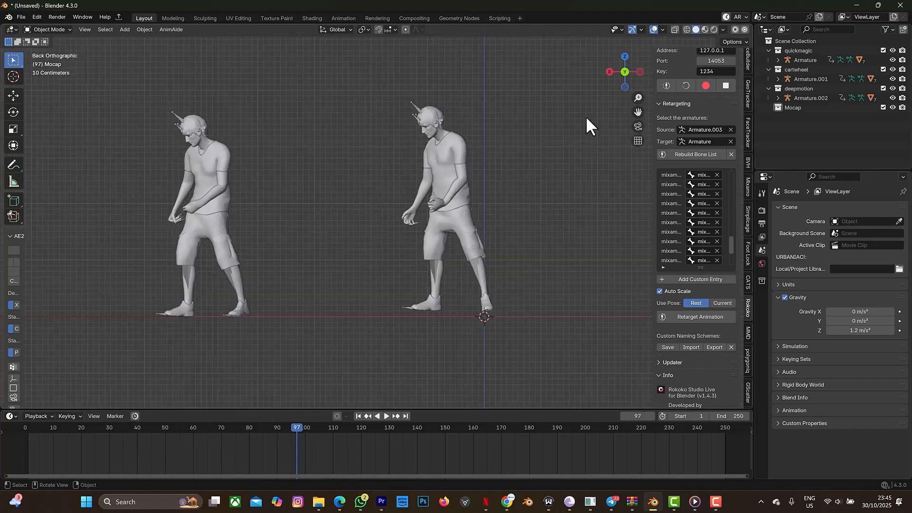
pyautogui.moveTo(631, 73); pyautogui.dragTo(528, 67)
pyautogui.click(352, 104)
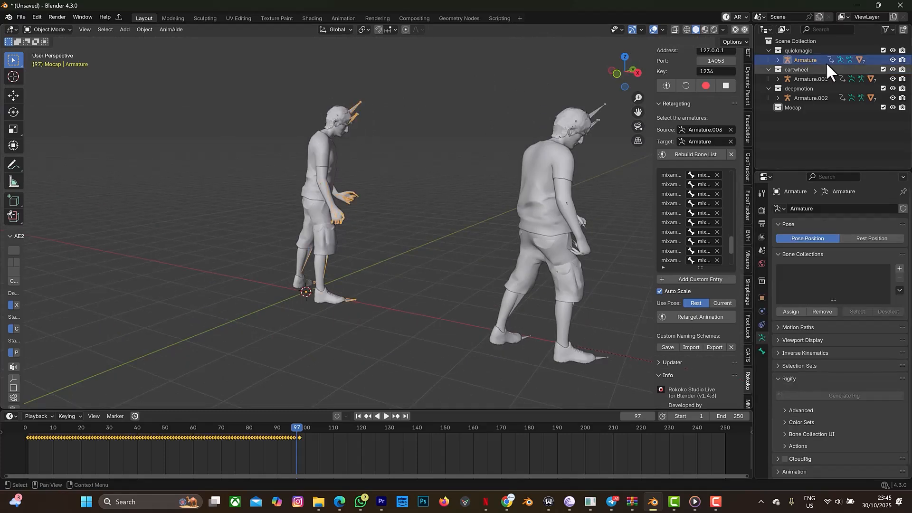
pyautogui.click(597, 120)
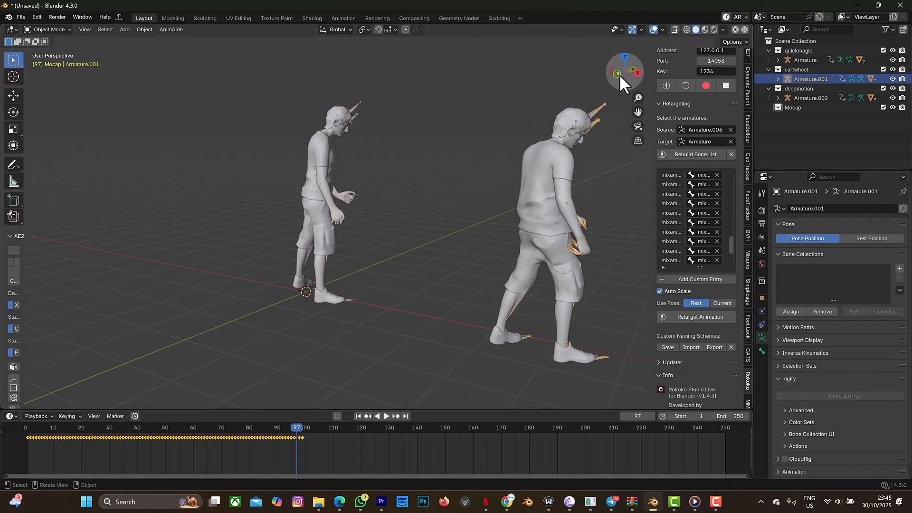
pyautogui.click(618, 74)
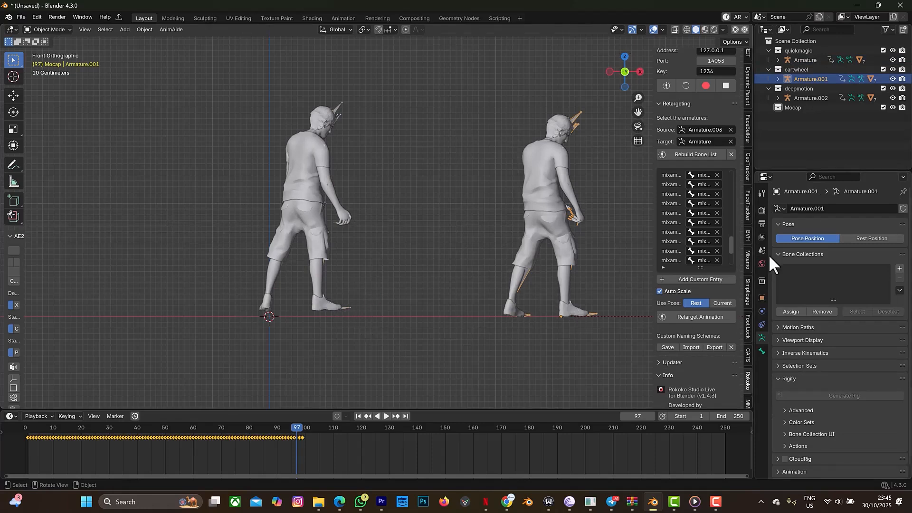
pyautogui.moveTo(639, 110); pyautogui.dragTo(278, 144)
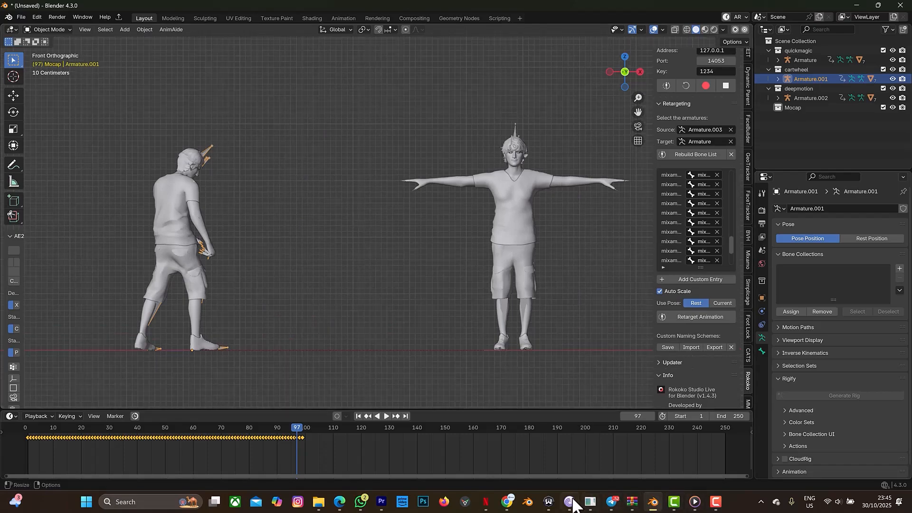
# Step: Switch to Chrome, dismiss the viewer instructions to preview DeepMotion's backflip.mp4 result, and return to Blender
pyautogui.click(507, 502)
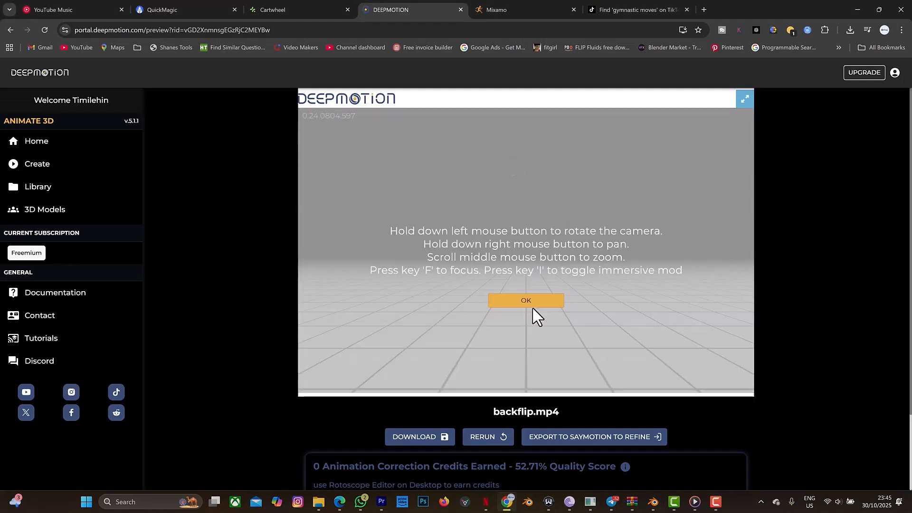
pyautogui.click(529, 301)
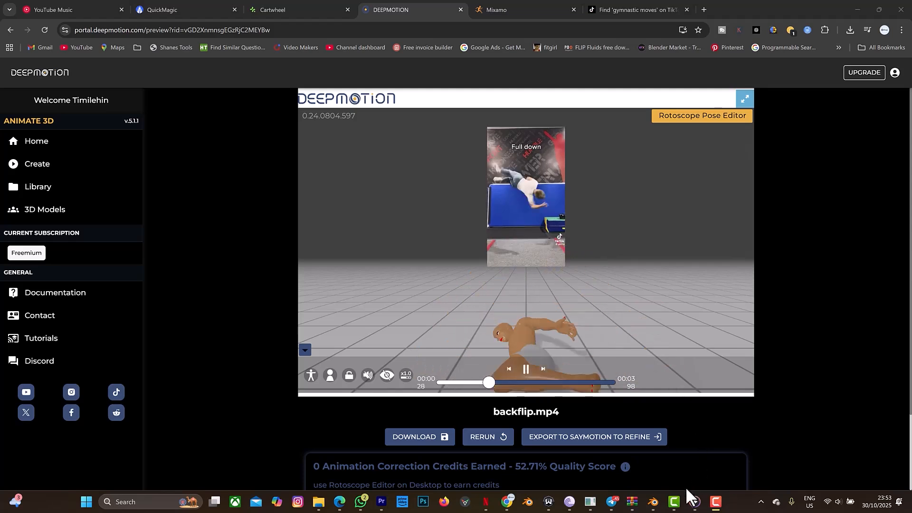
pyautogui.click(653, 504)
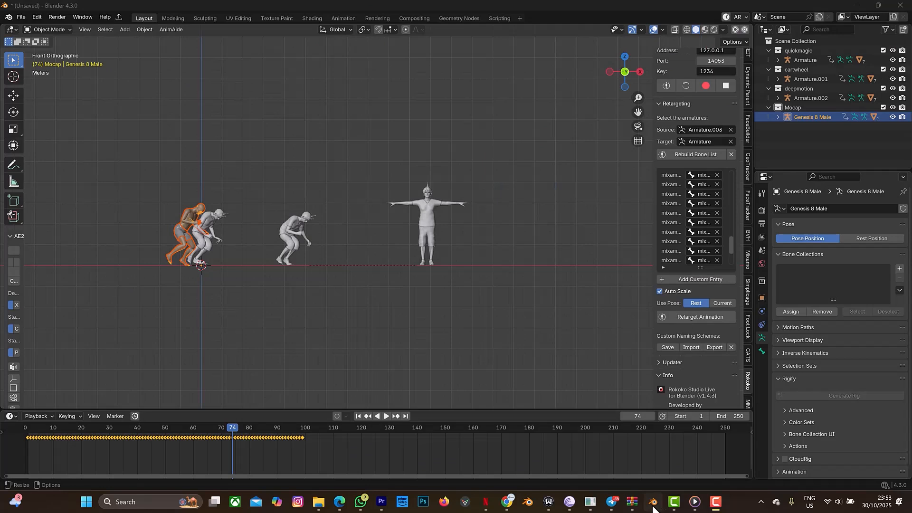
# Step: Move to frame 69 and compare the Genesis 8 Male mocap figure with the retargeted characters beside it
pyautogui.moveTo(234, 424); pyautogui.dragTo(219, 434)
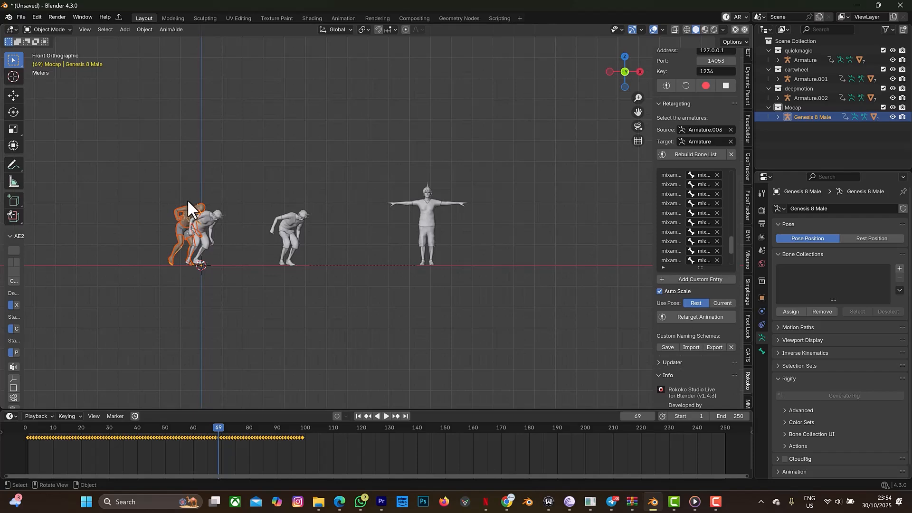
pyautogui.scroll(5, 185, 227)
pyautogui.moveTo(638, 112); pyautogui.dragTo(910, 106)
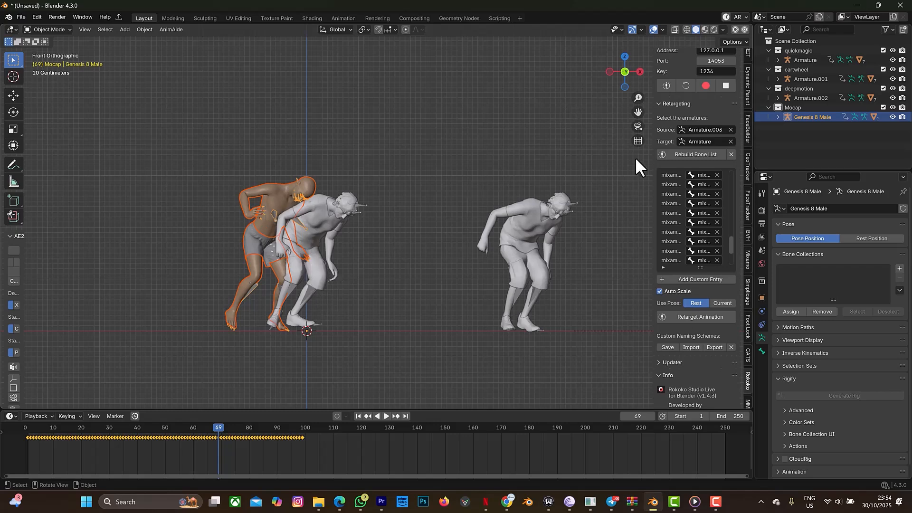
pyautogui.moveTo(638, 112); pyautogui.dragTo(431, 136)
pyautogui.scroll(3, 325, 298)
pyautogui.scroll(-5, 325, 298)
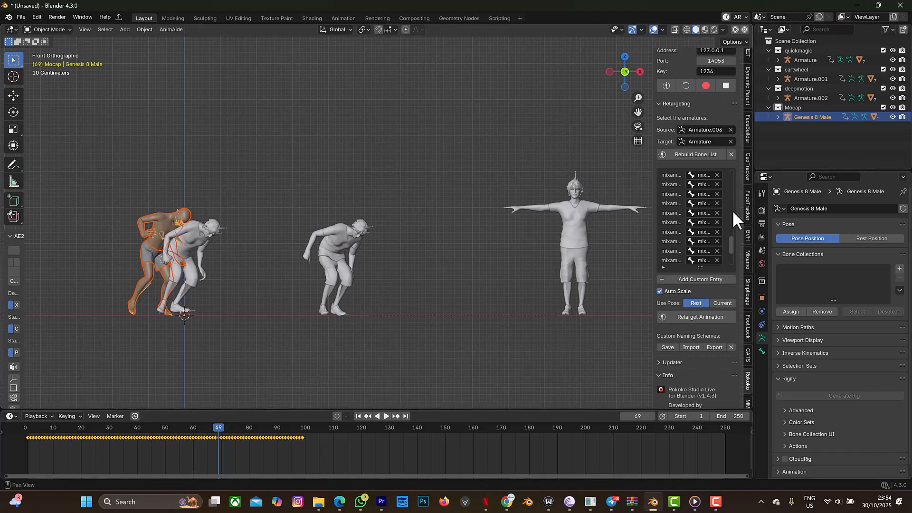
# Step: Set the Rokoko retargeting source to Genesis 8 Male and the target to Armature.002, and build the bone list
pyautogui.click(731, 141)
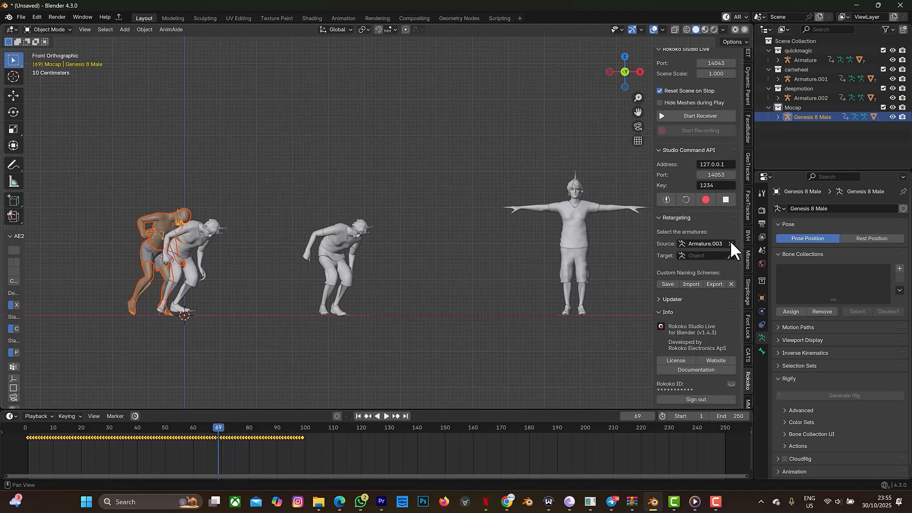
pyautogui.click(731, 243)
pyautogui.click(694, 246)
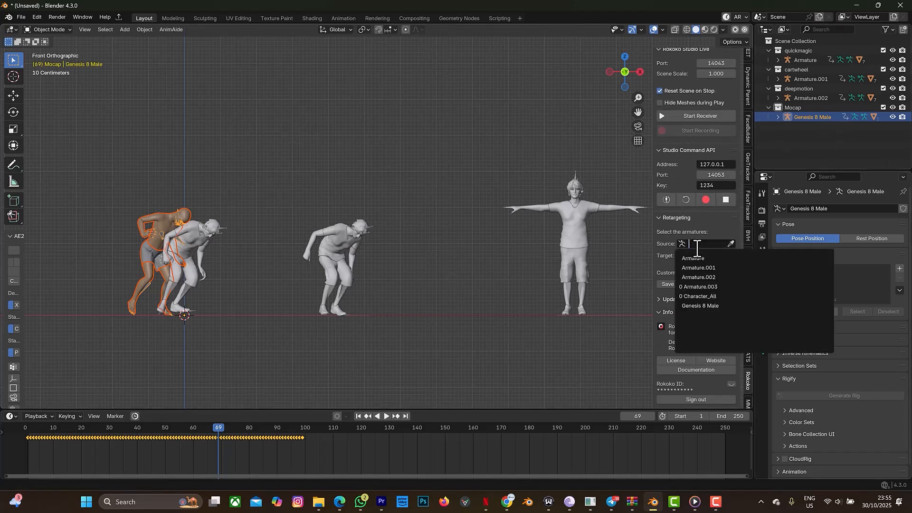
pyautogui.click(706, 308)
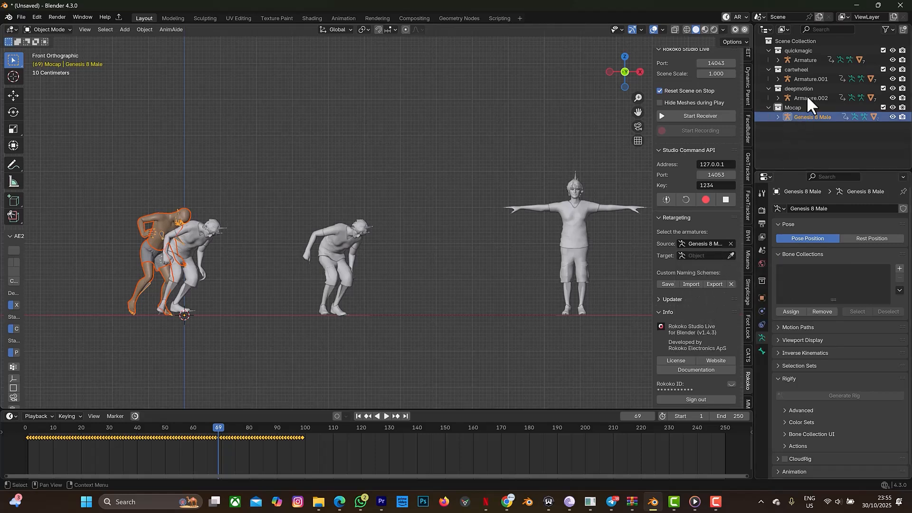
pyautogui.click(701, 256)
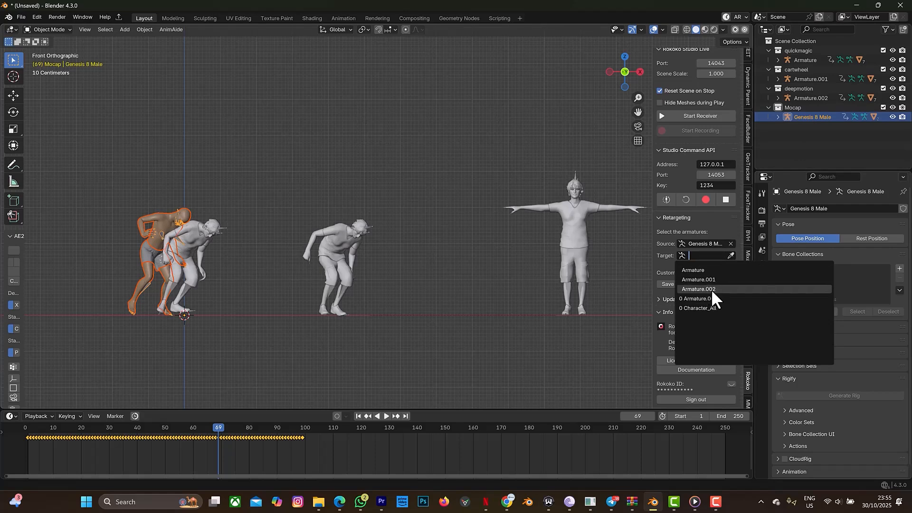
pyautogui.click(711, 290)
pyautogui.click(711, 270)
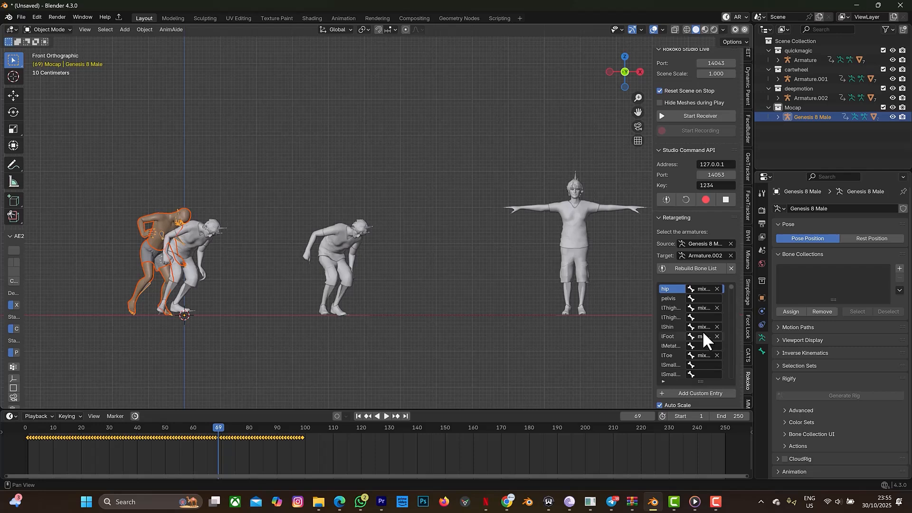
# Step: Review the bone mapping, retarget the animation onto Armature.002, and preview the motion through to frame 55
pyautogui.scroll(-20, 727, 315)
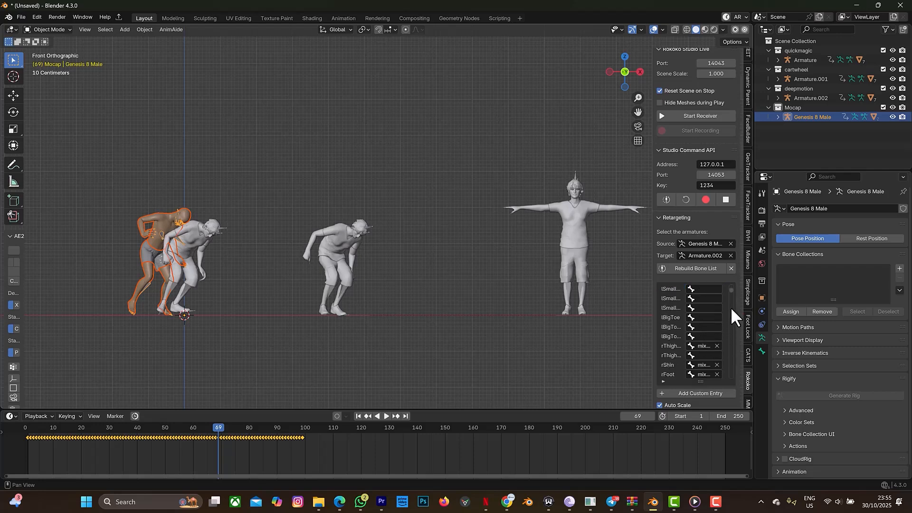
pyautogui.scroll(-15, 734, 301)
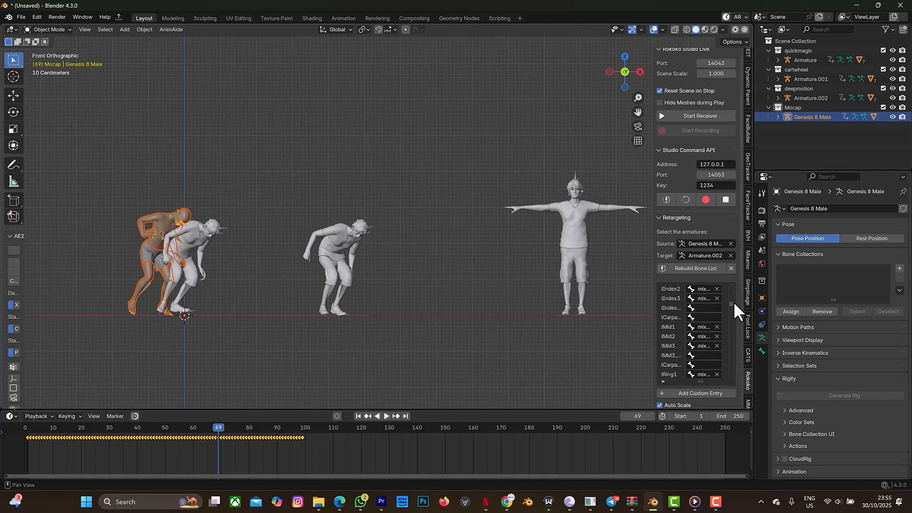
pyautogui.scroll(-8, 736, 356)
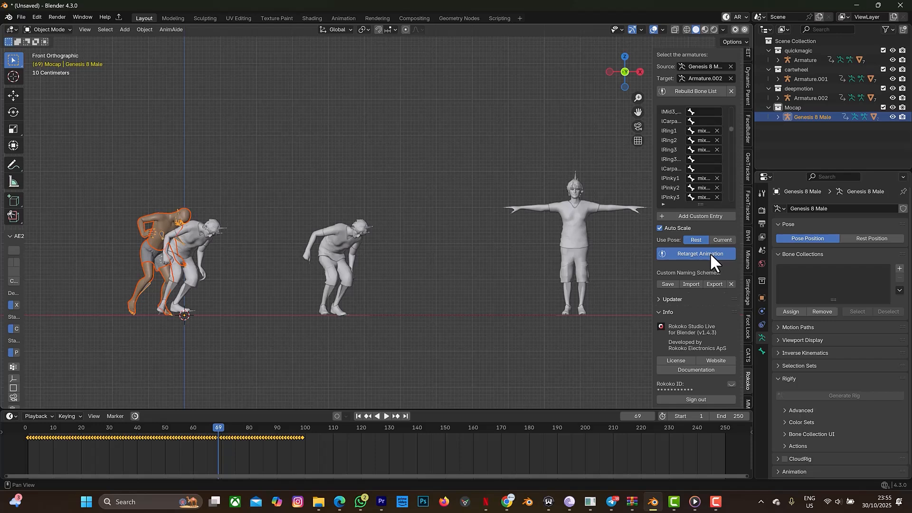
pyautogui.click(711, 253)
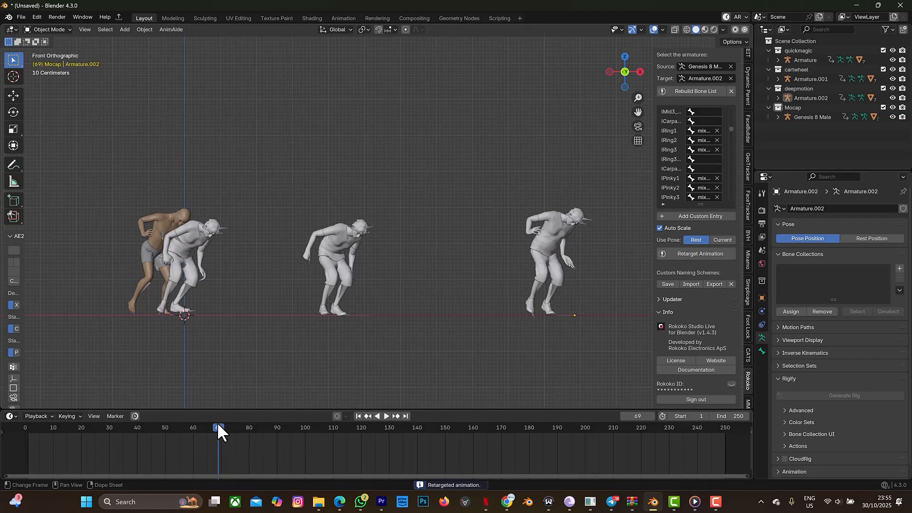
pyautogui.press('space')
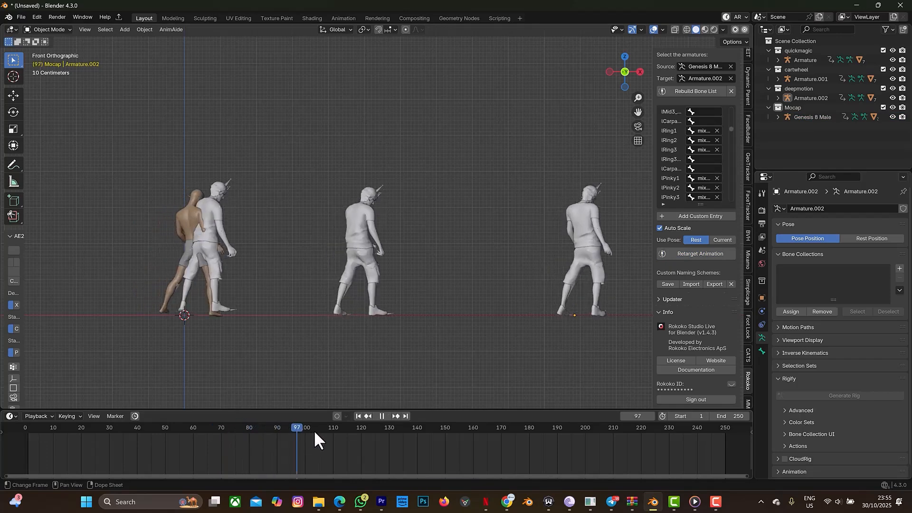
pyautogui.moveTo(334, 433); pyautogui.dragTo(178, 440)
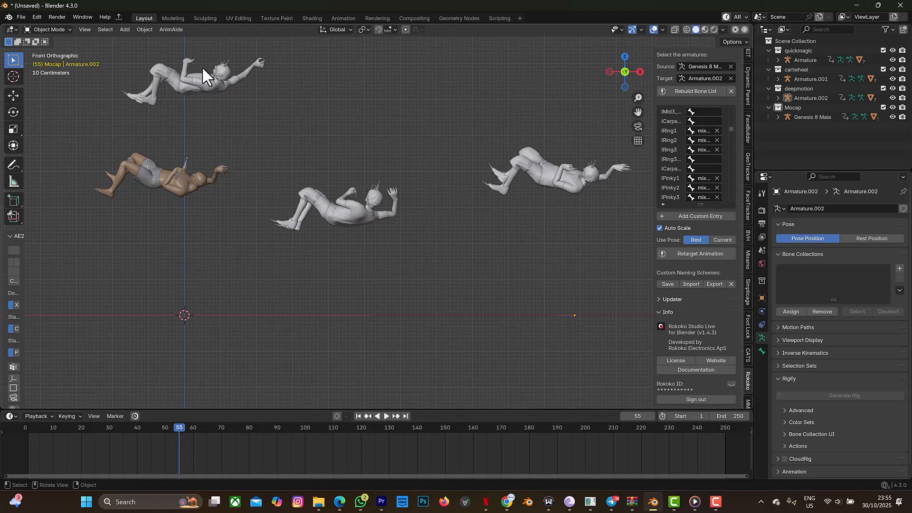
# Step: Delete the Genesis 8 Male armature together with its hierarchy from the Mocap collection
pyautogui.click(794, 118)
pyautogui.rightClick(794, 118)
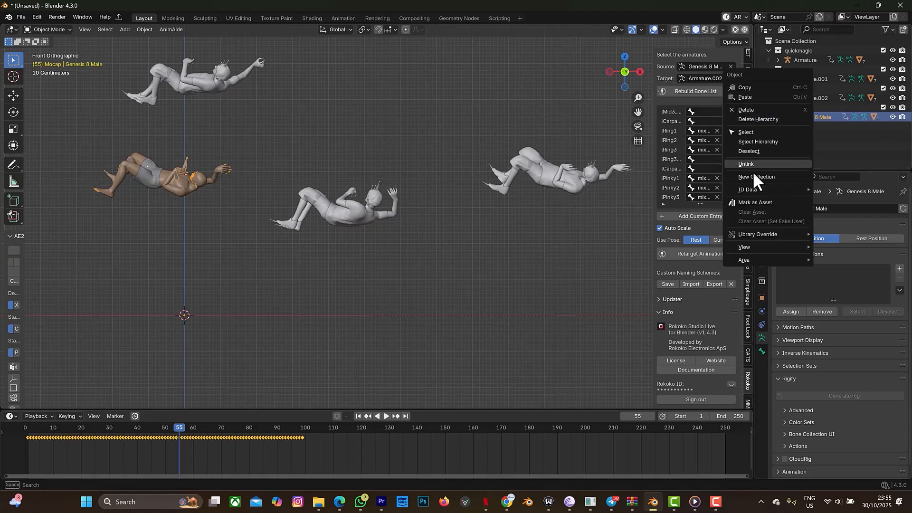
pyautogui.click(759, 119)
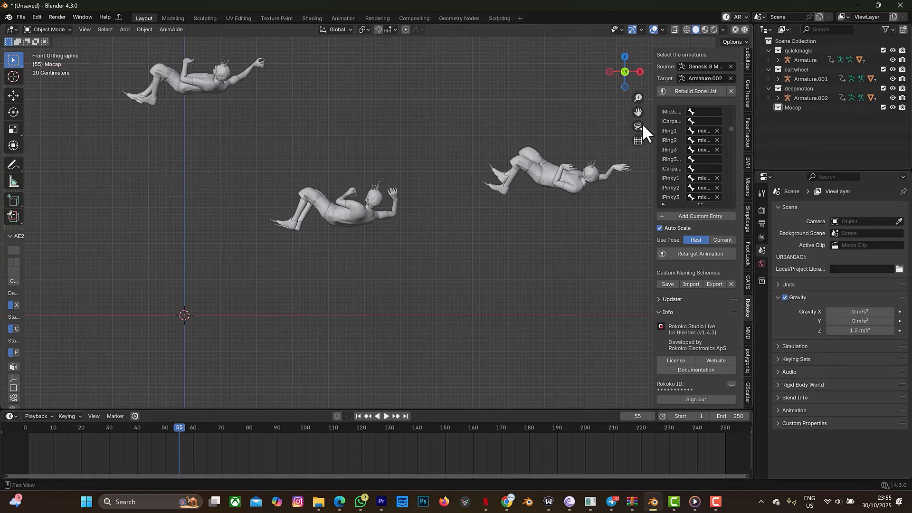
# Step: Examine the mid-air poses of the three retargeted characters at frame 55 from several angles
pyautogui.moveTo(638, 112); pyautogui.dragTo(681, 216)
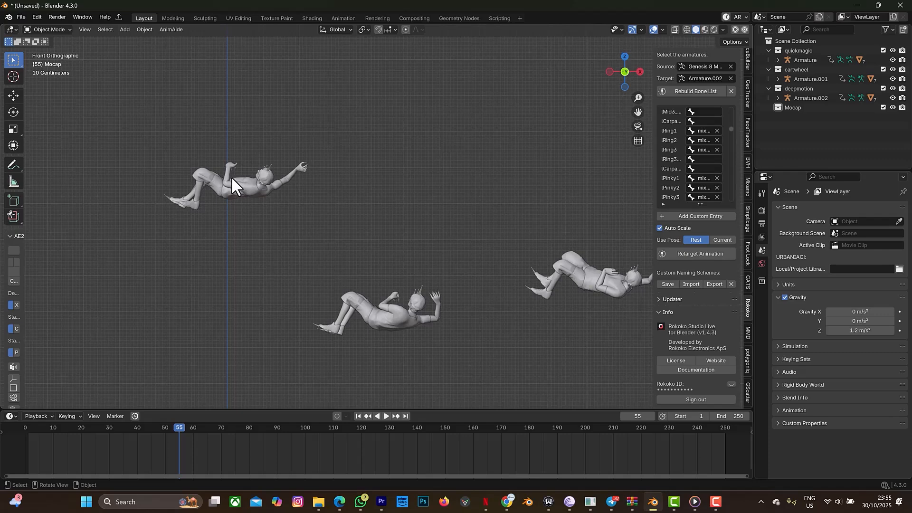
pyautogui.moveTo(623, 66); pyautogui.dragTo(579, 78)
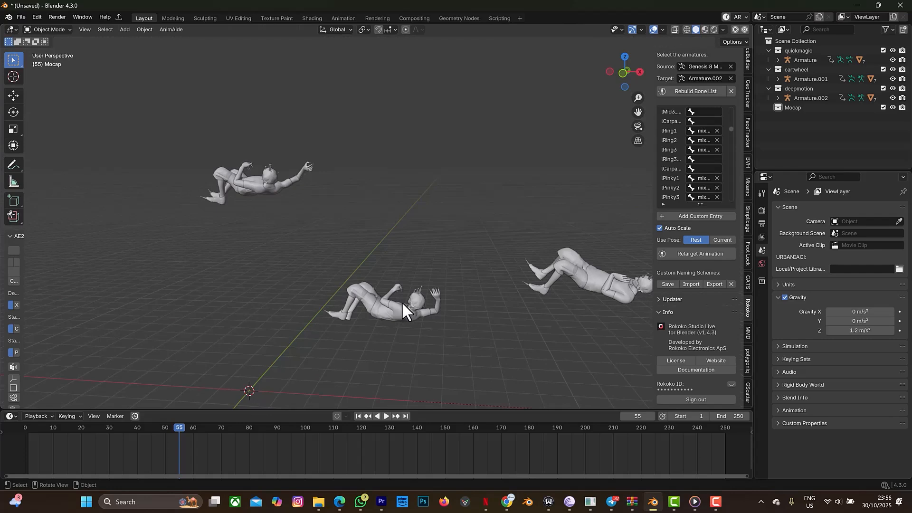
pyautogui.moveTo(638, 112); pyautogui.dragTo(512, 241)
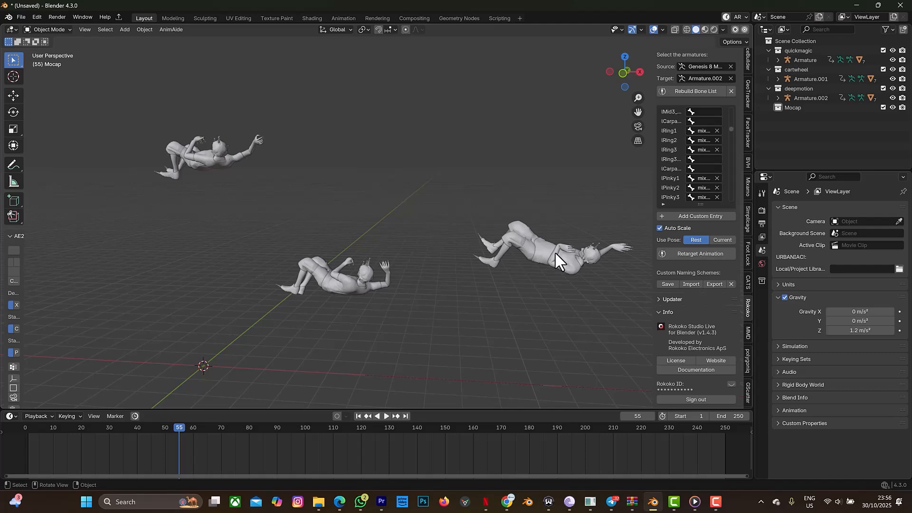
pyautogui.moveTo(623, 73); pyautogui.dragTo(514, 152)
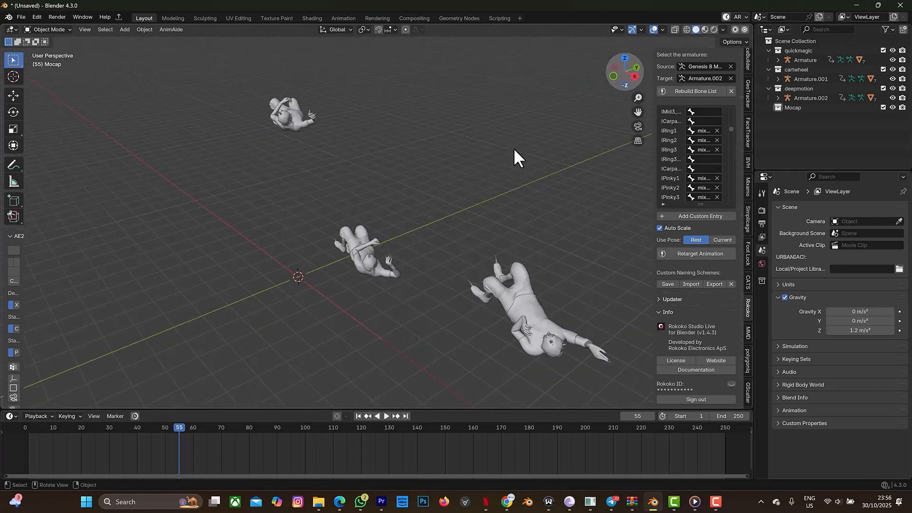
pyautogui.moveTo(643, 74); pyautogui.dragTo(596, 218)
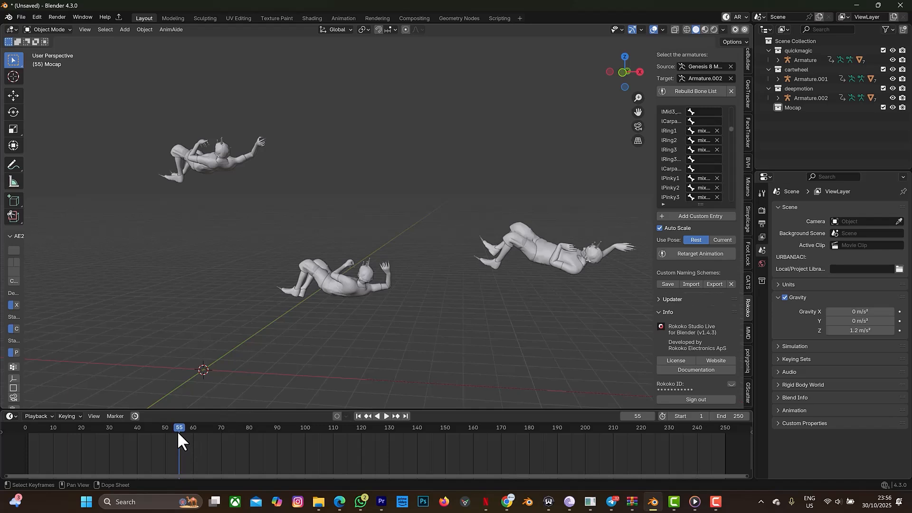
# Step: Play the animation, go back to frame 2, and compare the starting poses with the beginning of the backflip video in Media Player
pyautogui.press('space')
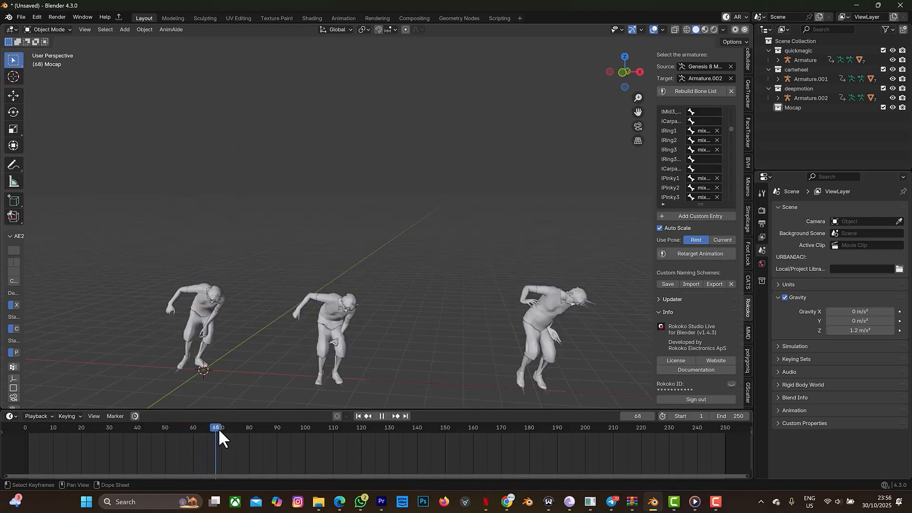
pyautogui.moveTo(133, 426); pyautogui.dragTo(30, 435)
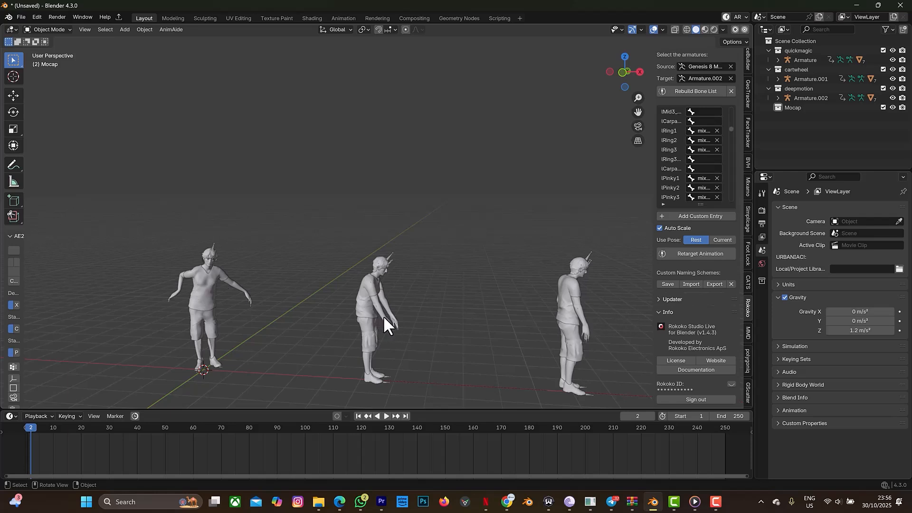
pyautogui.click(694, 501)
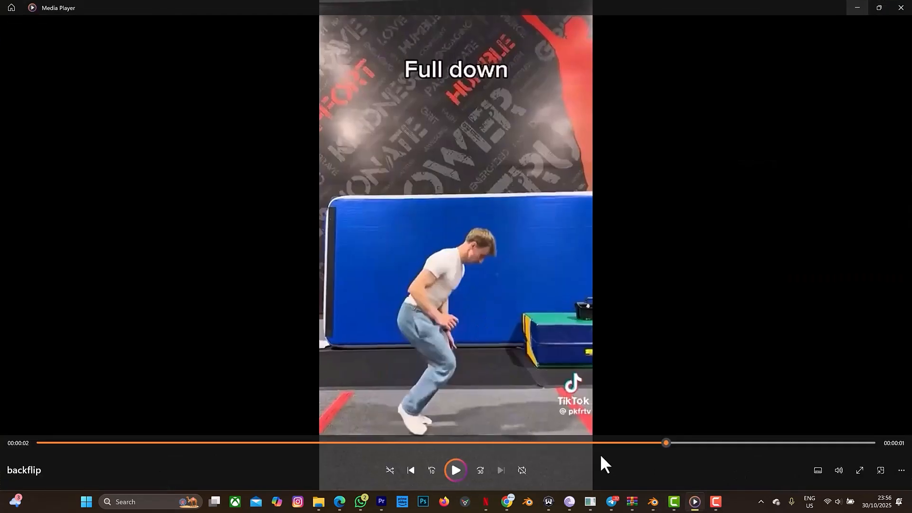
pyautogui.click(34, 443)
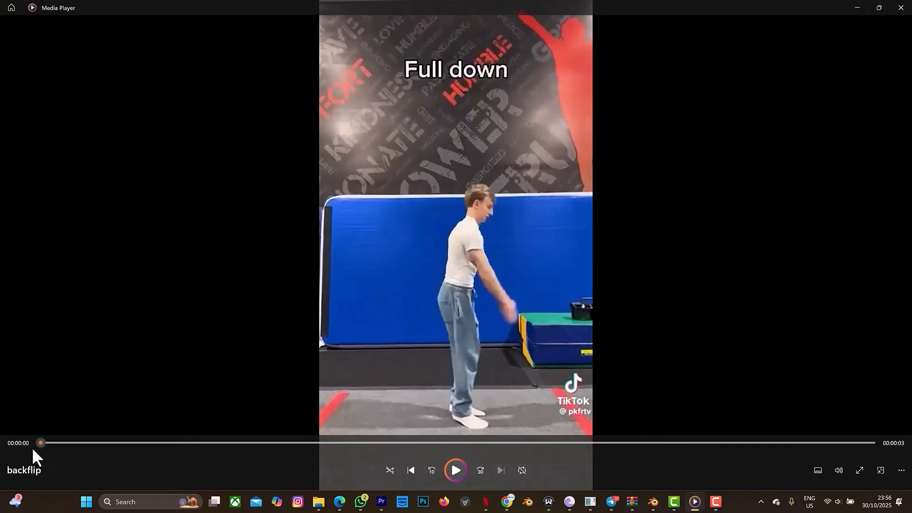
pyautogui.click(857, 7)
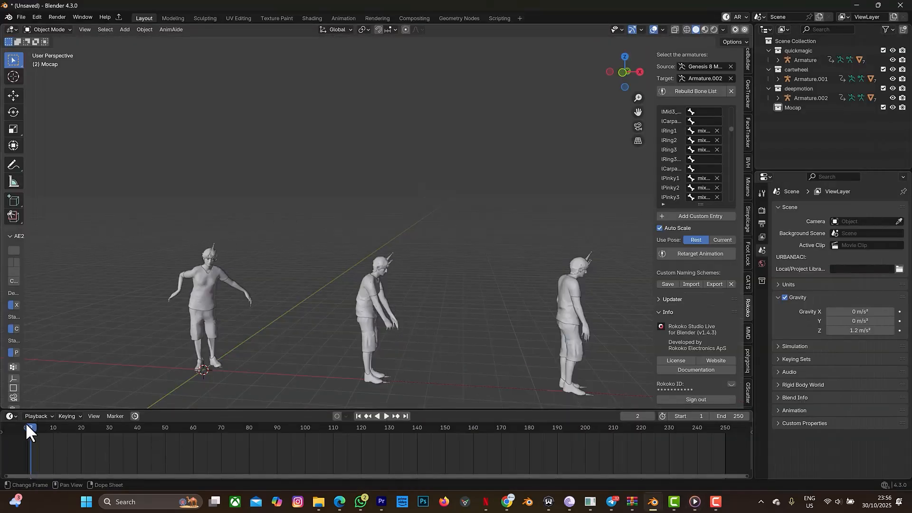
# Step: Play and scrub the backflip from the crouch around frames 8 to 17 up to frame 38, comparing the three characters
pyautogui.press('space')
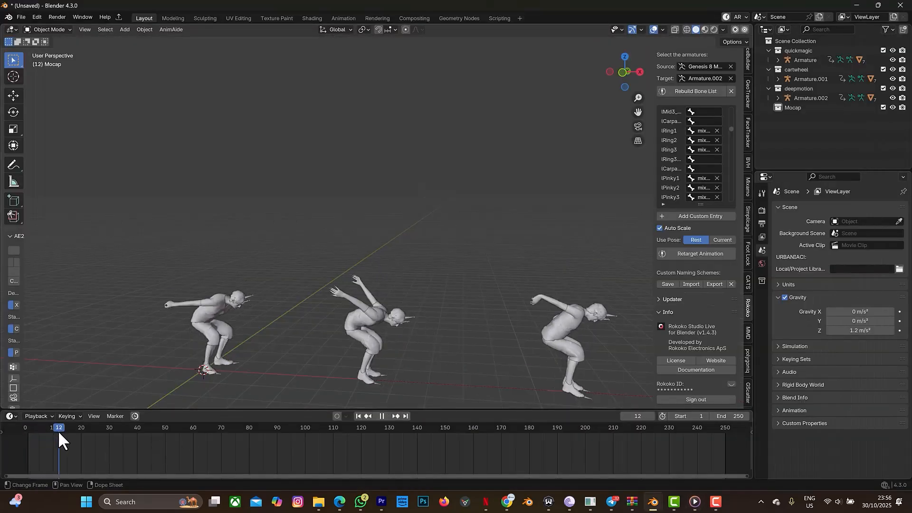
pyautogui.press('space')
pyautogui.press('space')
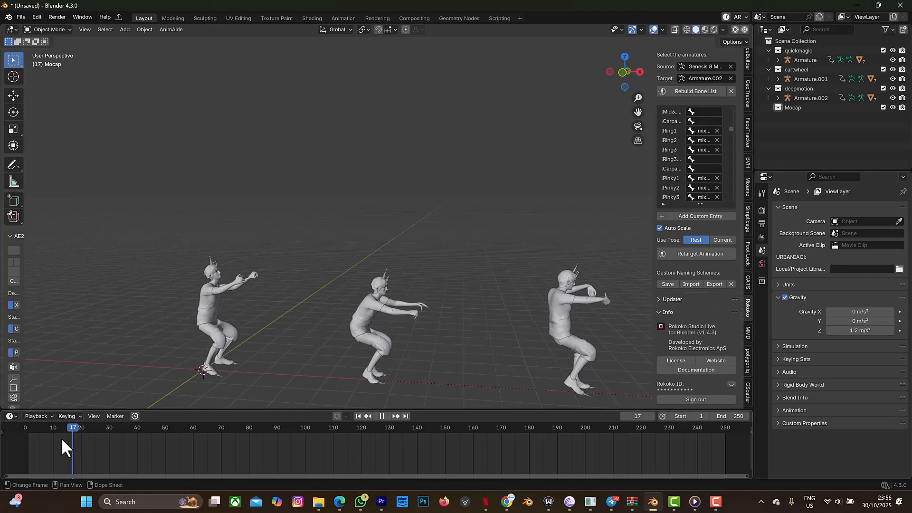
pyautogui.click(50, 442)
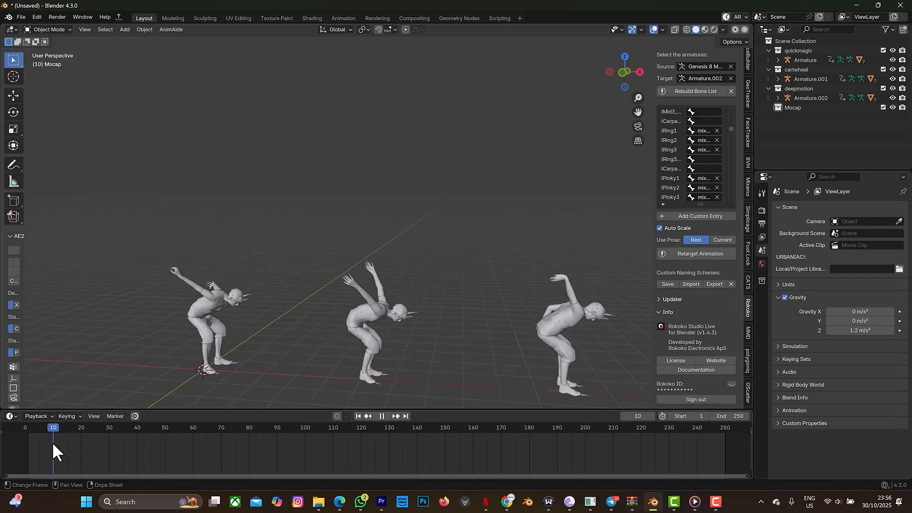
pyautogui.click(45, 444)
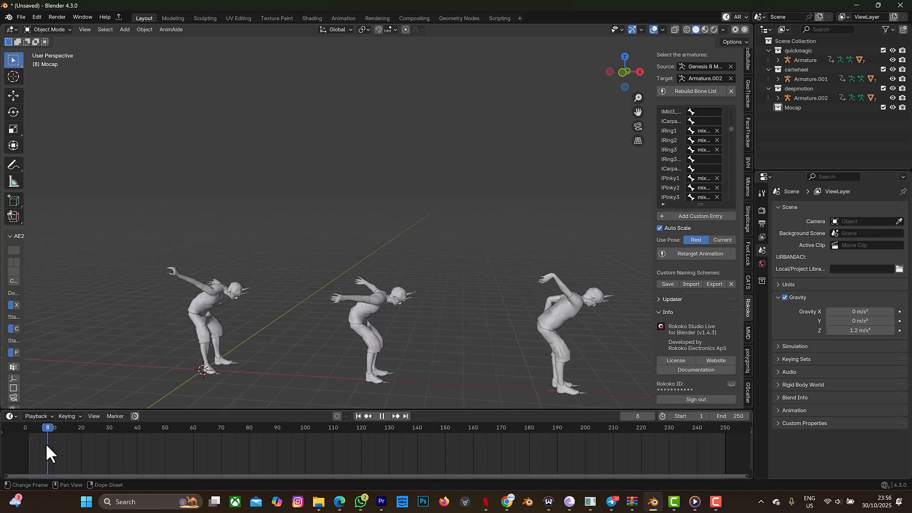
pyautogui.moveTo(46, 443); pyautogui.dragTo(132, 449)
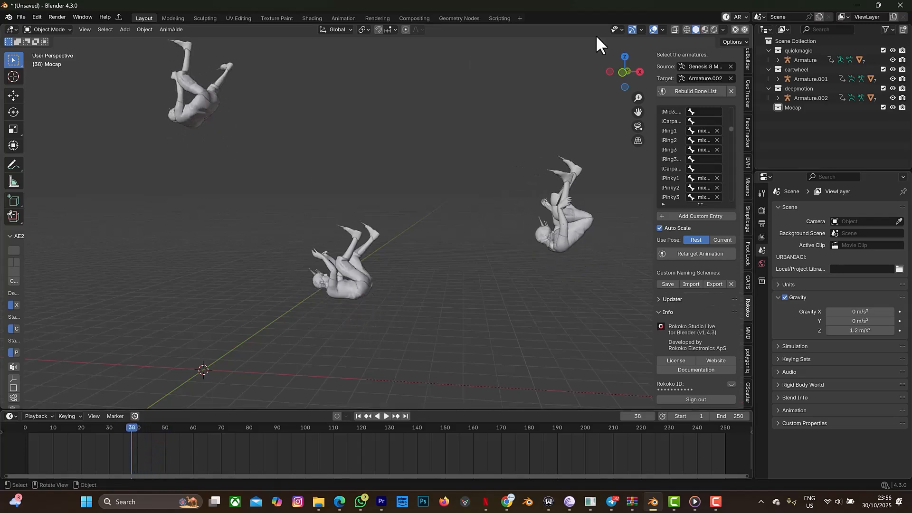
# Step: View the characters from another angle and play the backflip from frame 38 to frame 101 to compare the landings
pyautogui.moveTo(614, 72); pyautogui.dragTo(576, 68)
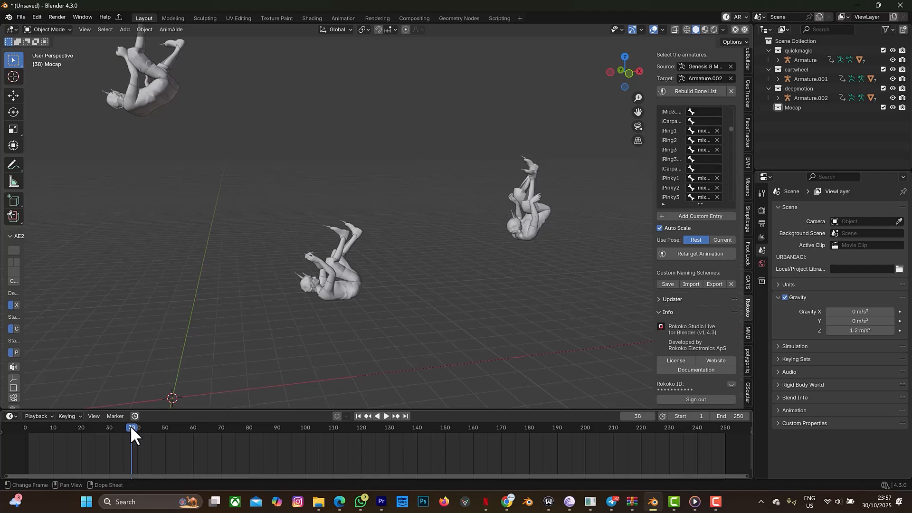
pyautogui.press('space')
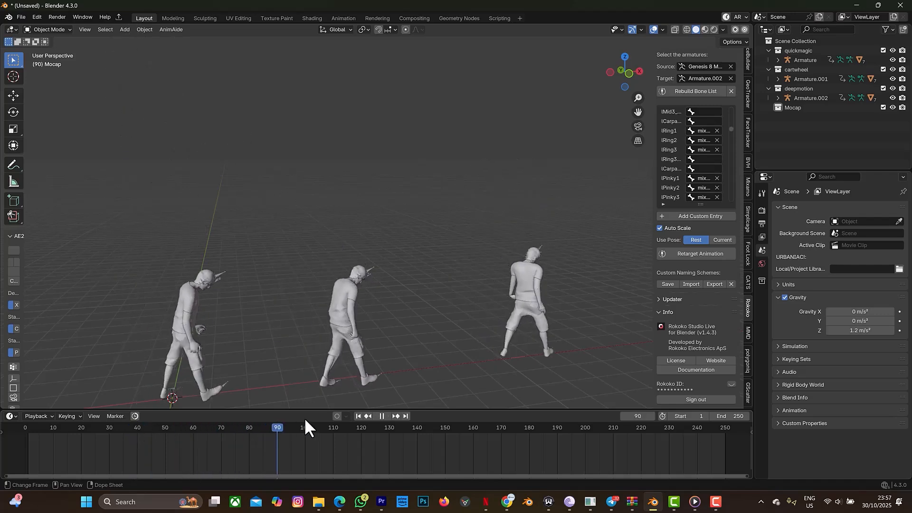
pyautogui.press('space')
# Step: Examine each character's foot contact with the ground line at frame 101 in close-up from the front orthographic view
pyautogui.click(625, 67)
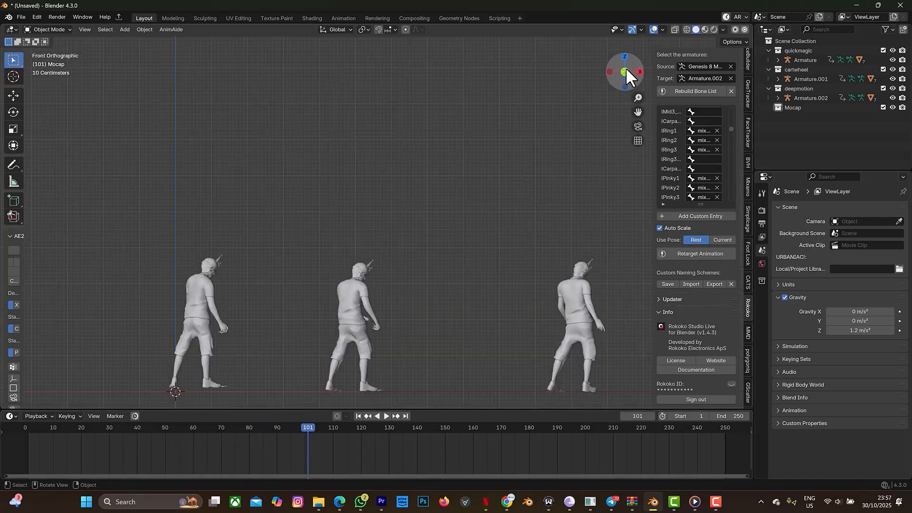
pyautogui.moveTo(638, 111); pyautogui.dragTo(503, 402)
pyautogui.scroll(4, 513, 371)
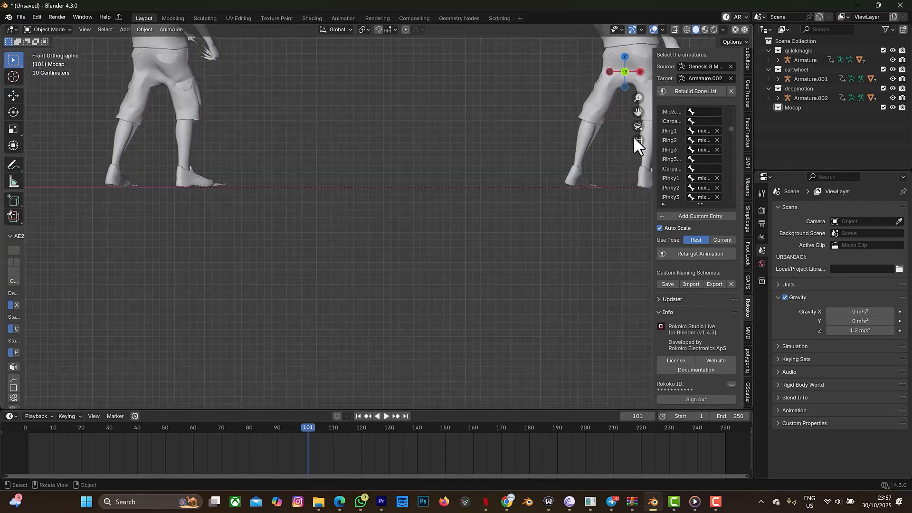
pyautogui.moveTo(641, 116); pyautogui.dragTo(513, 124)
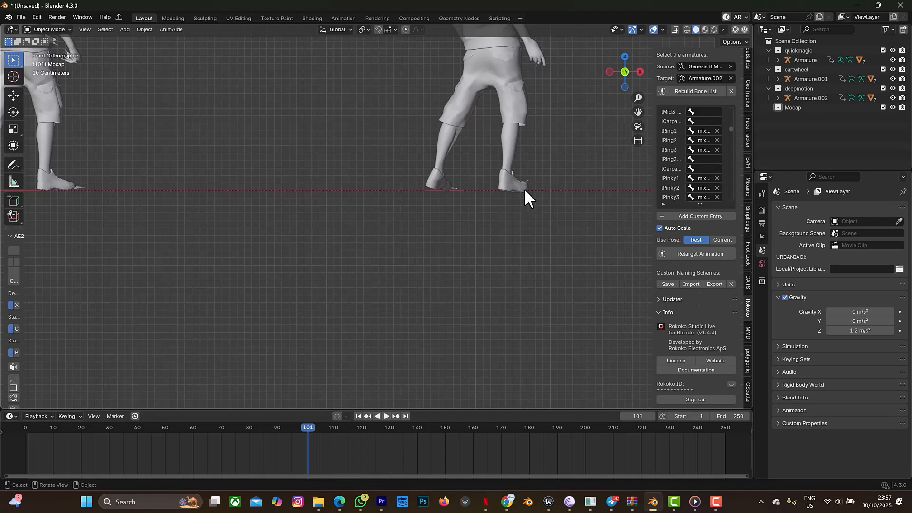
pyautogui.moveTo(638, 112); pyautogui.dragTo(586, 146)
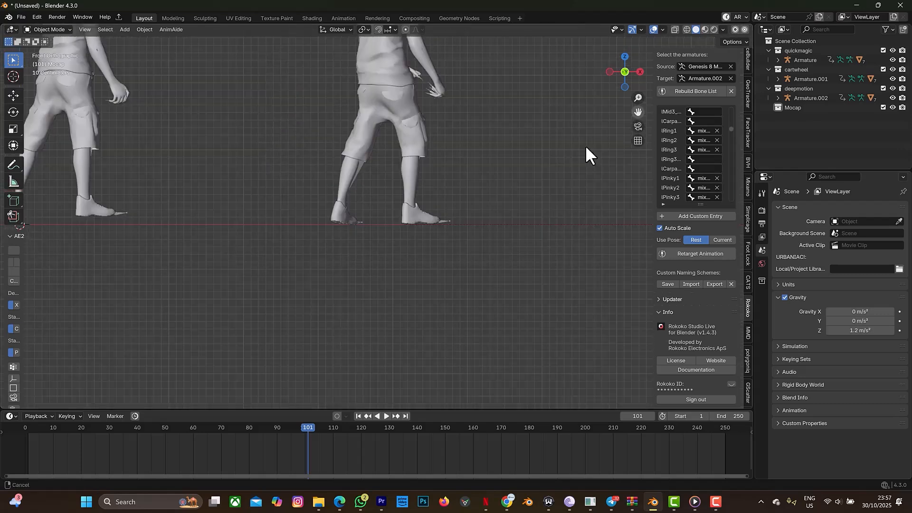
pyautogui.scroll(2, 340, 224)
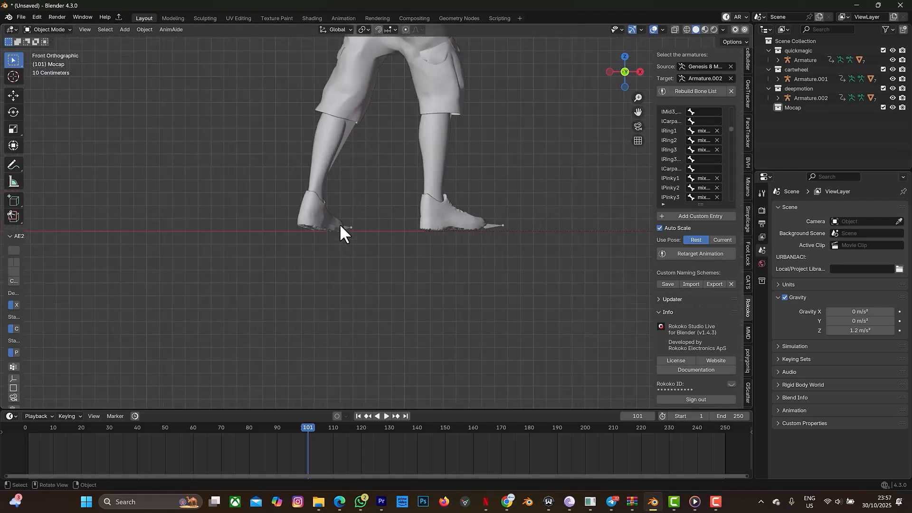
# Step: Replay the backflip from frame 1 to frame 87, examining the foot contact of the character at the world origin in close-up
pyautogui.scroll(-5, 376, 216)
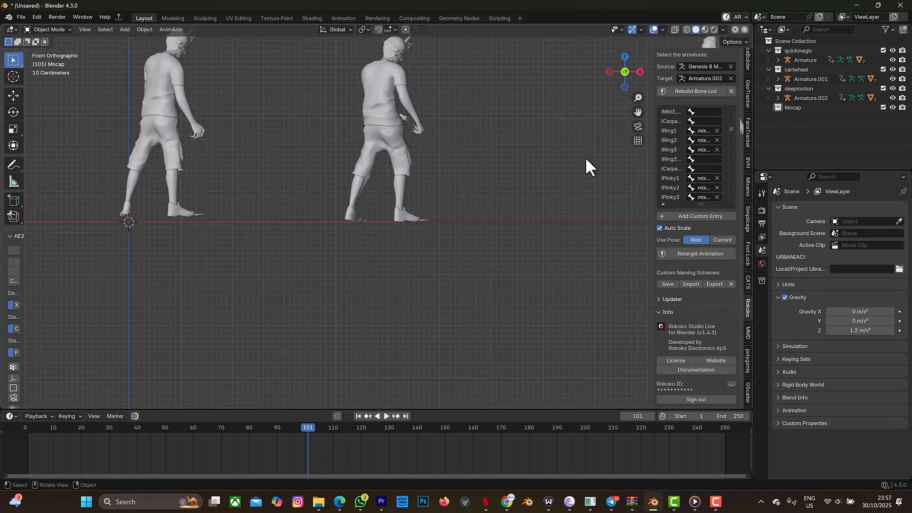
pyautogui.moveTo(639, 114); pyautogui.dragTo(606, 128)
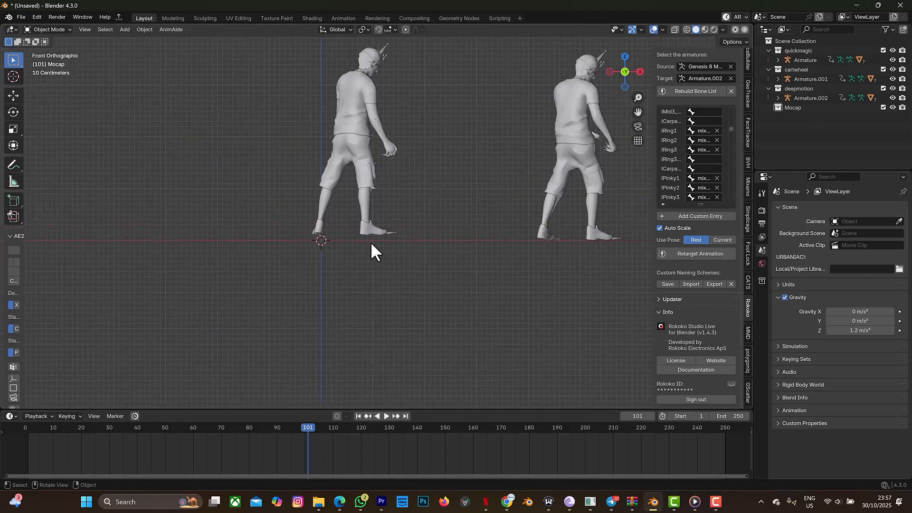
pyautogui.scroll(3, 371, 241)
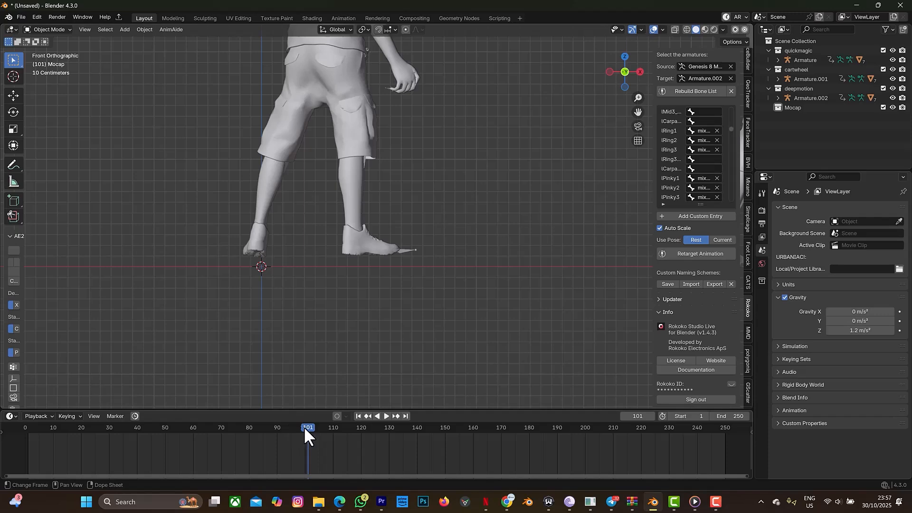
pyautogui.press('space')
pyautogui.moveTo(304, 427); pyautogui.dragTo(28, 469)
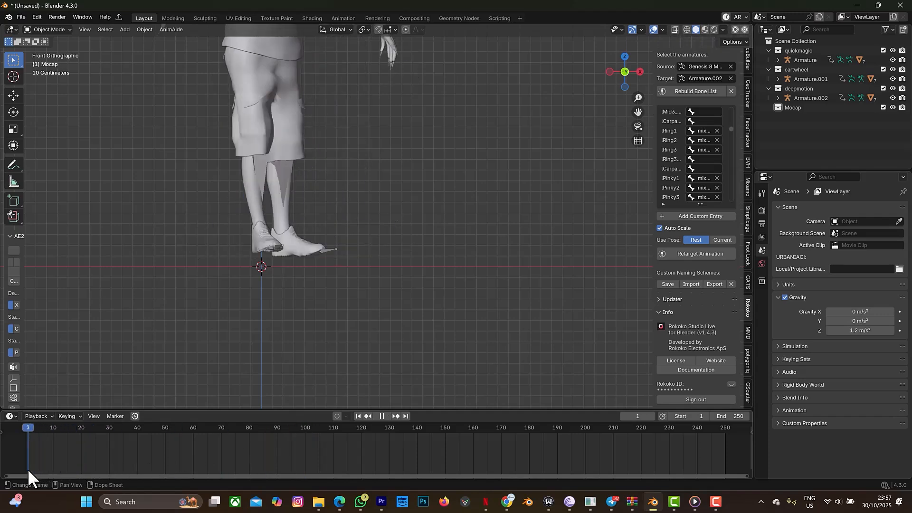
pyautogui.press('space')
pyautogui.scroll(3, 481, 324)
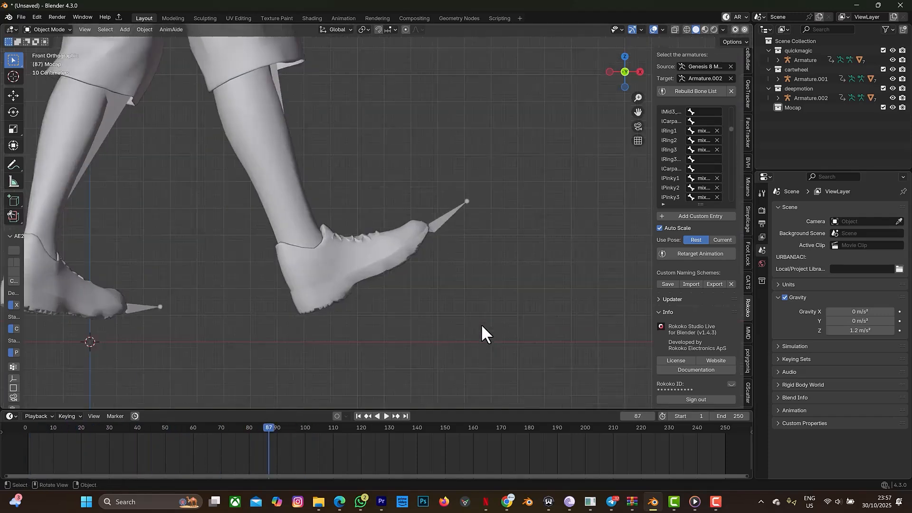
# Step: Compare the walking poses of all three characters side by side at frame 87
pyautogui.scroll(-7, 481, 326)
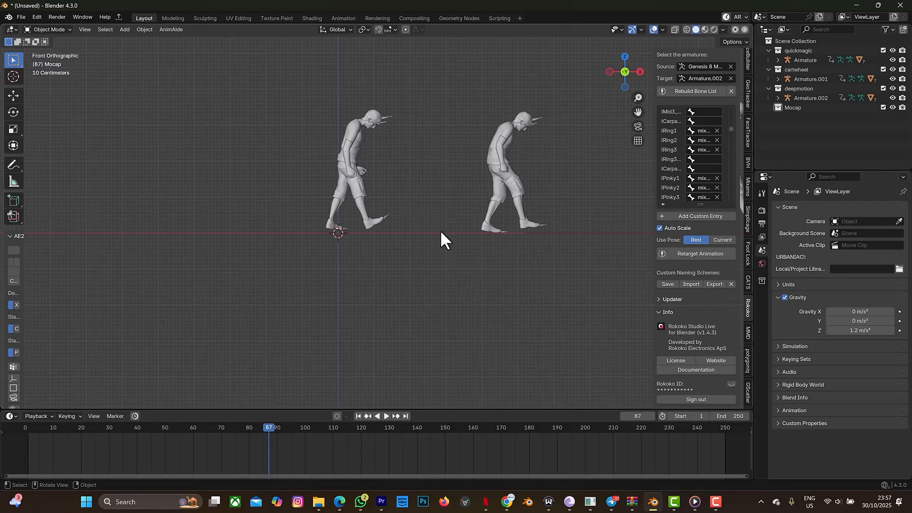
pyautogui.moveTo(638, 112); pyautogui.dragTo(522, 163)
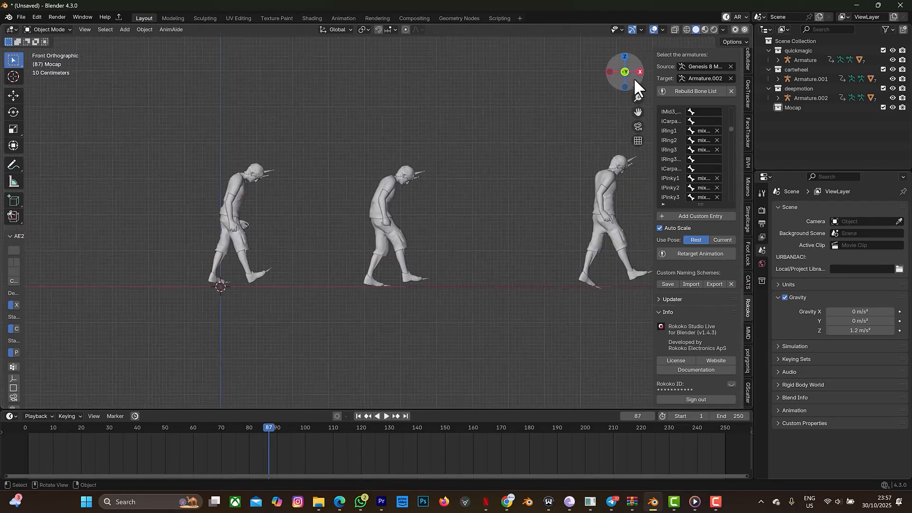
pyautogui.moveTo(630, 75)
pyautogui.mouseDown()
pyautogui.moveTo(564, 100)
pyautogui.moveTo(908, 104)
pyautogui.moveTo(911, 117)
pyautogui.moveTo(626, 70)
pyautogui.mouseUp()
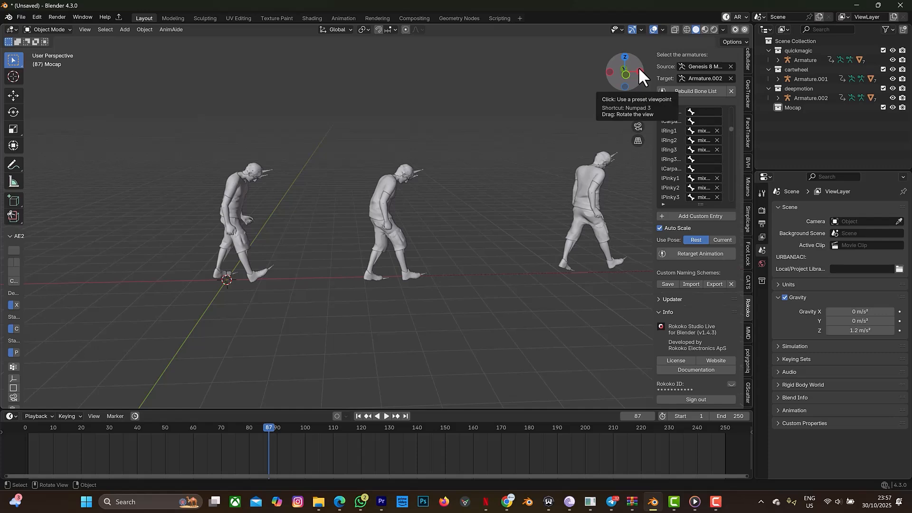
# Step: Examine the middle character's upper body and hands at frame 87 from the front, back and side
pyautogui.moveTo(638, 67); pyautogui.dragTo(494, 76)
pyautogui.moveTo(389, 237); pyautogui.dragTo(435, 229, button='middle')
pyautogui.scroll(6, 389, 210)
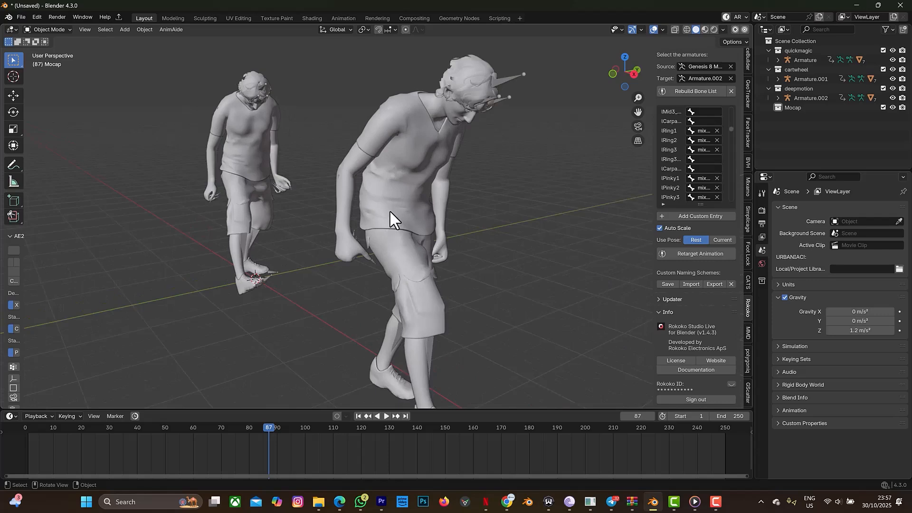
pyautogui.moveTo(625, 75); pyautogui.dragTo(449, 75)
pyautogui.moveTo(572, 95); pyautogui.dragTo(530, 110)
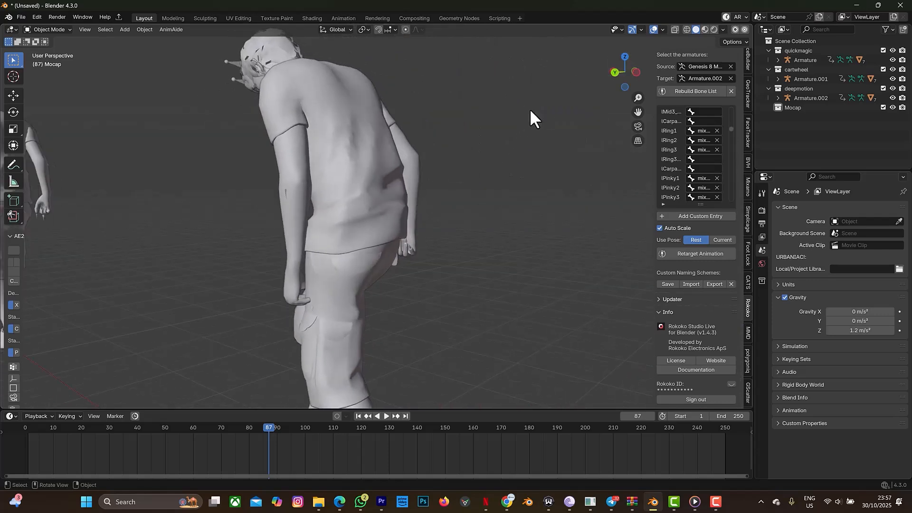
pyautogui.moveTo(617, 73); pyautogui.dragTo(86, 123)
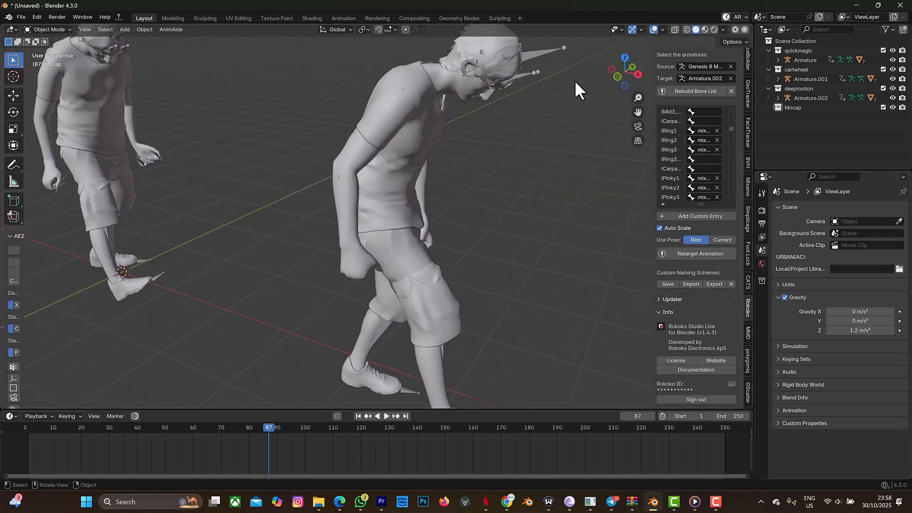
# Step: Inspect the body and finger pose of the character at the world origin at frame 87 from the front and from behind
pyautogui.moveTo(635, 110); pyautogui.dragTo(35, 248)
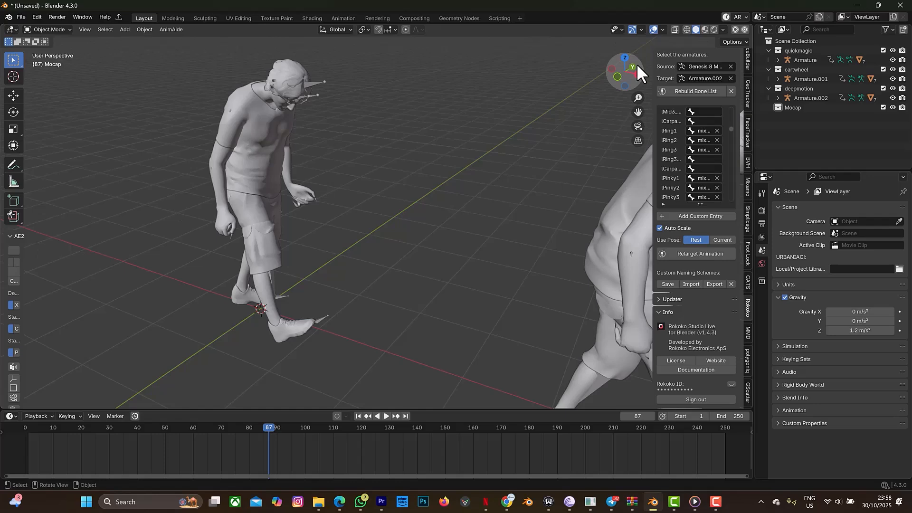
pyautogui.moveTo(637, 73); pyautogui.dragTo(428, 259)
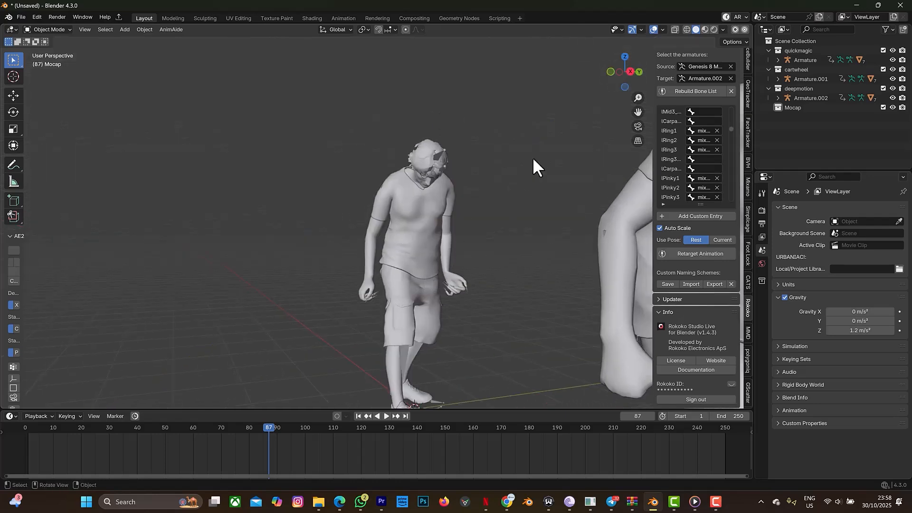
pyautogui.moveTo(628, 86); pyautogui.dragTo(10, 119)
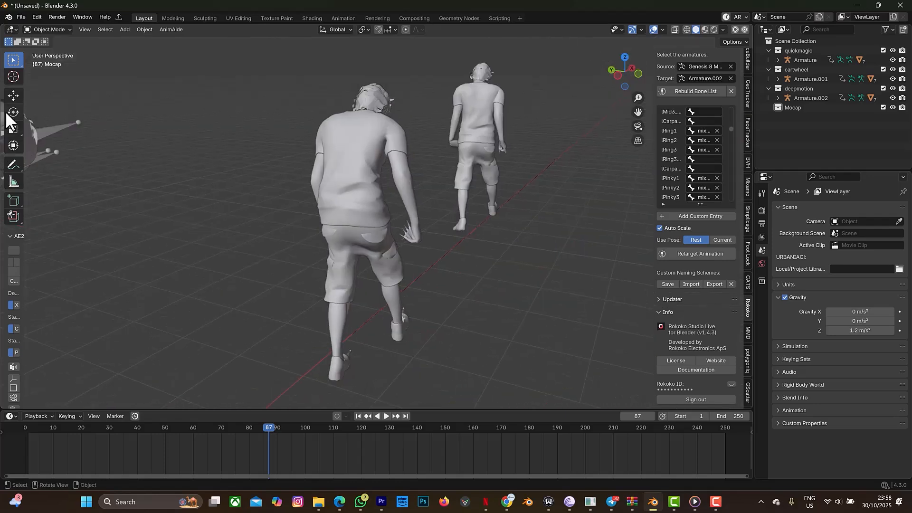
pyautogui.scroll(3, 216, 295)
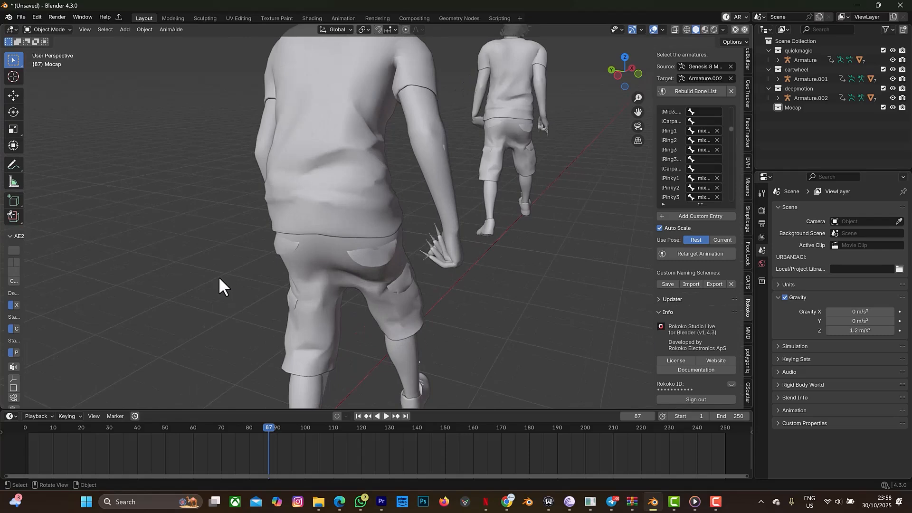